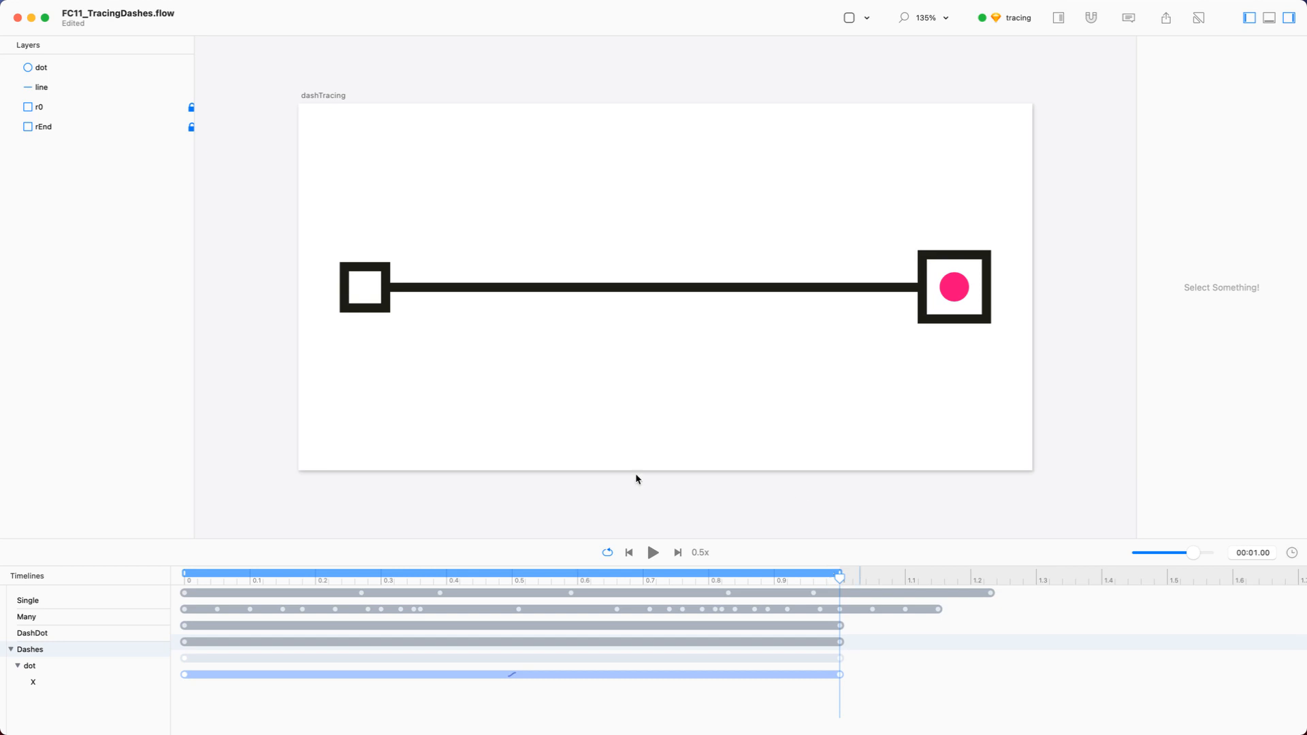
Step: Inspect the line layer, then the Single timeline's simple layer, and enlarge the window to fill the screen
left_click(115, 87)
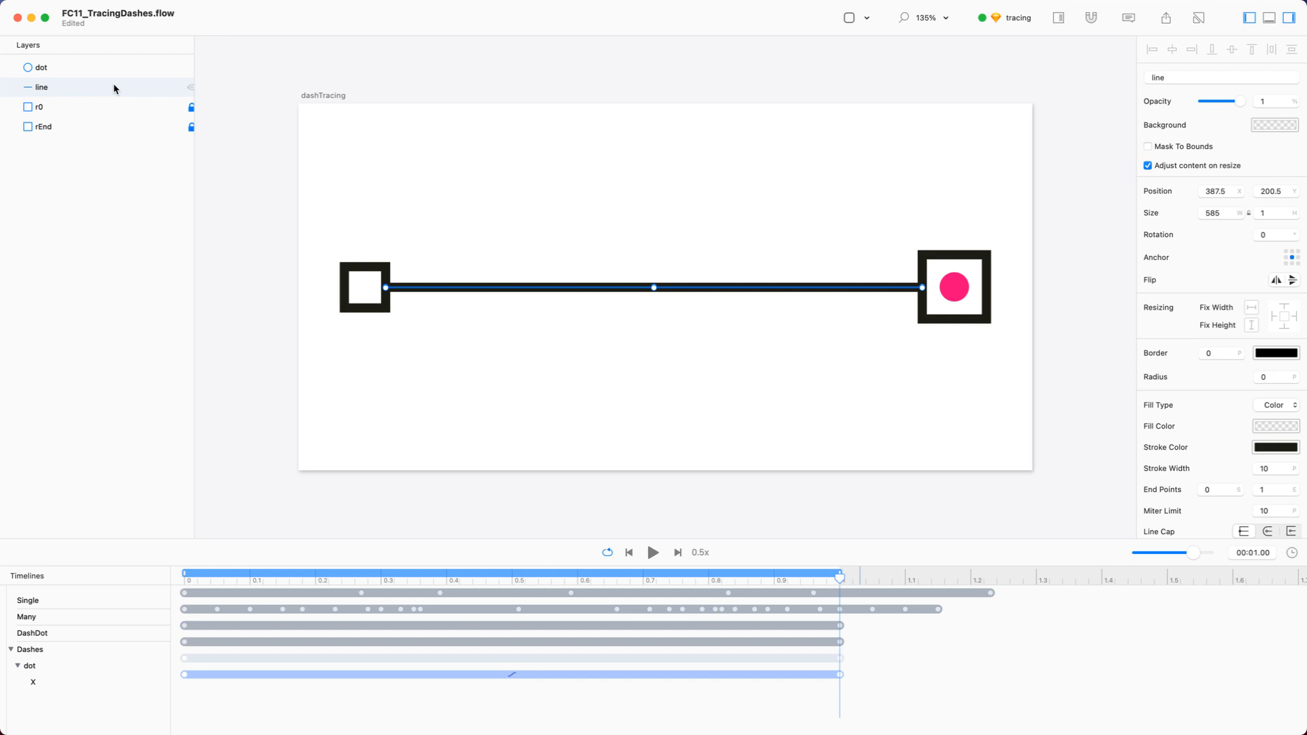
left_click(100, 602)
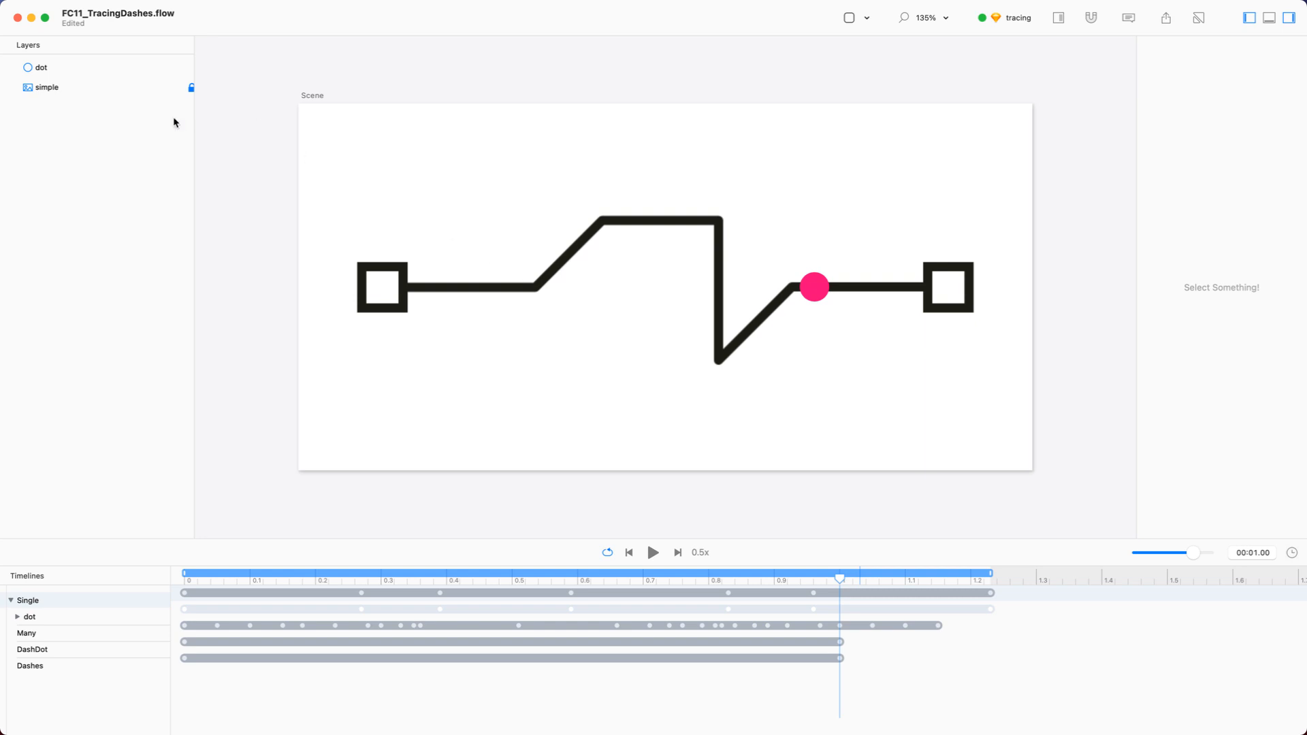
left_click(99, 93)
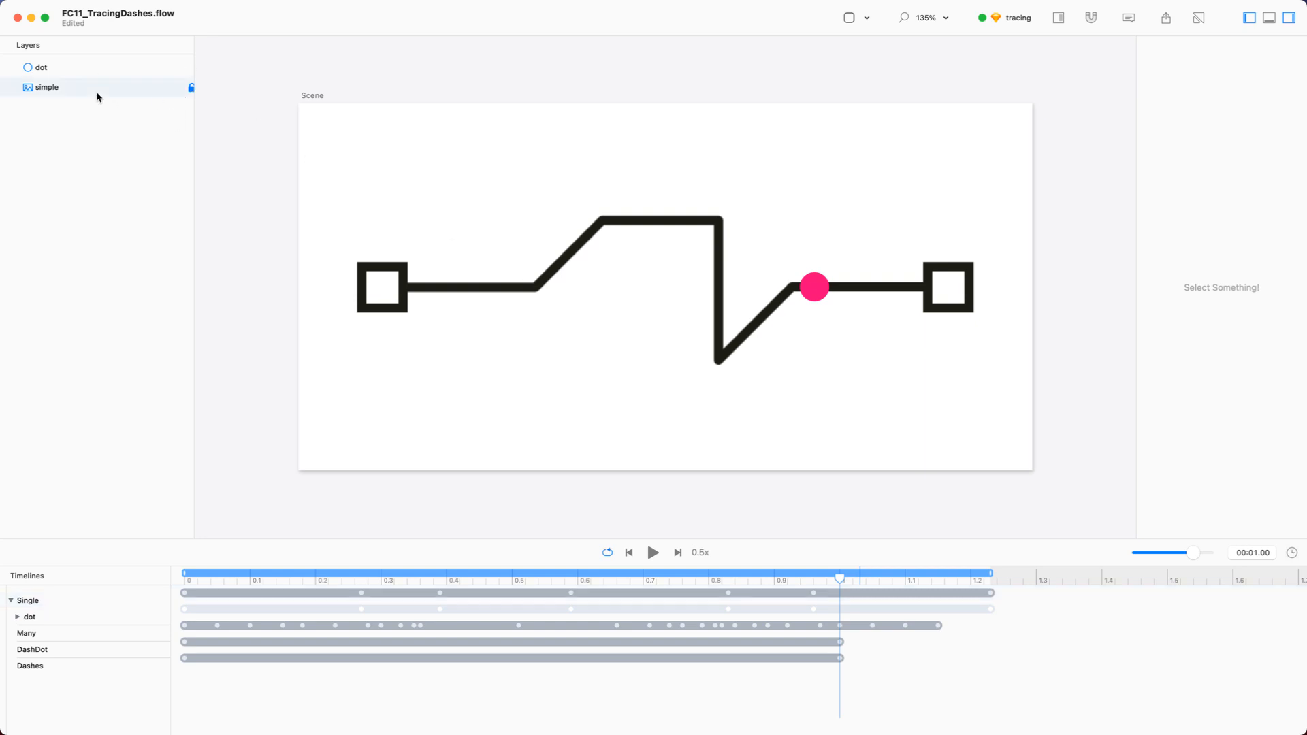
left_click(45, 18)
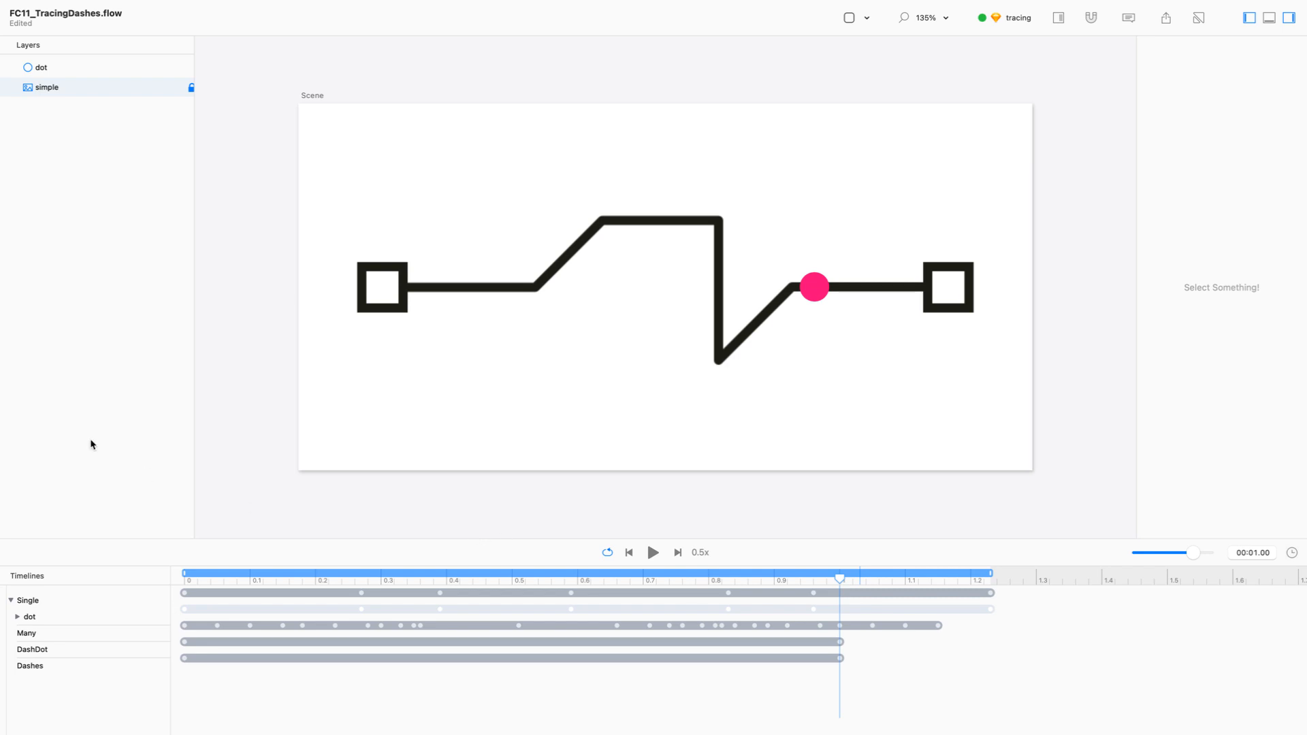
Step: Duplicate the line layer of the Dashes timeline in place and rename the copy dashes
left_click(107, 666)
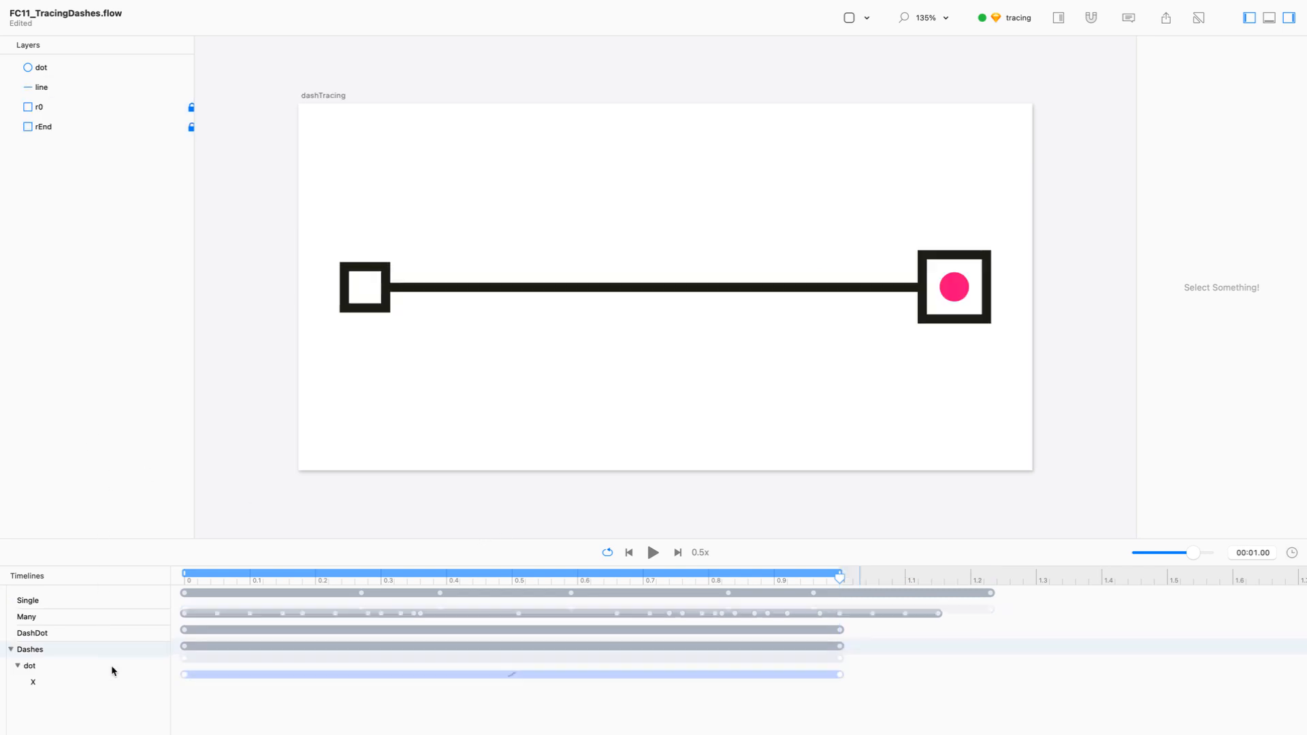
left_click(469, 290)
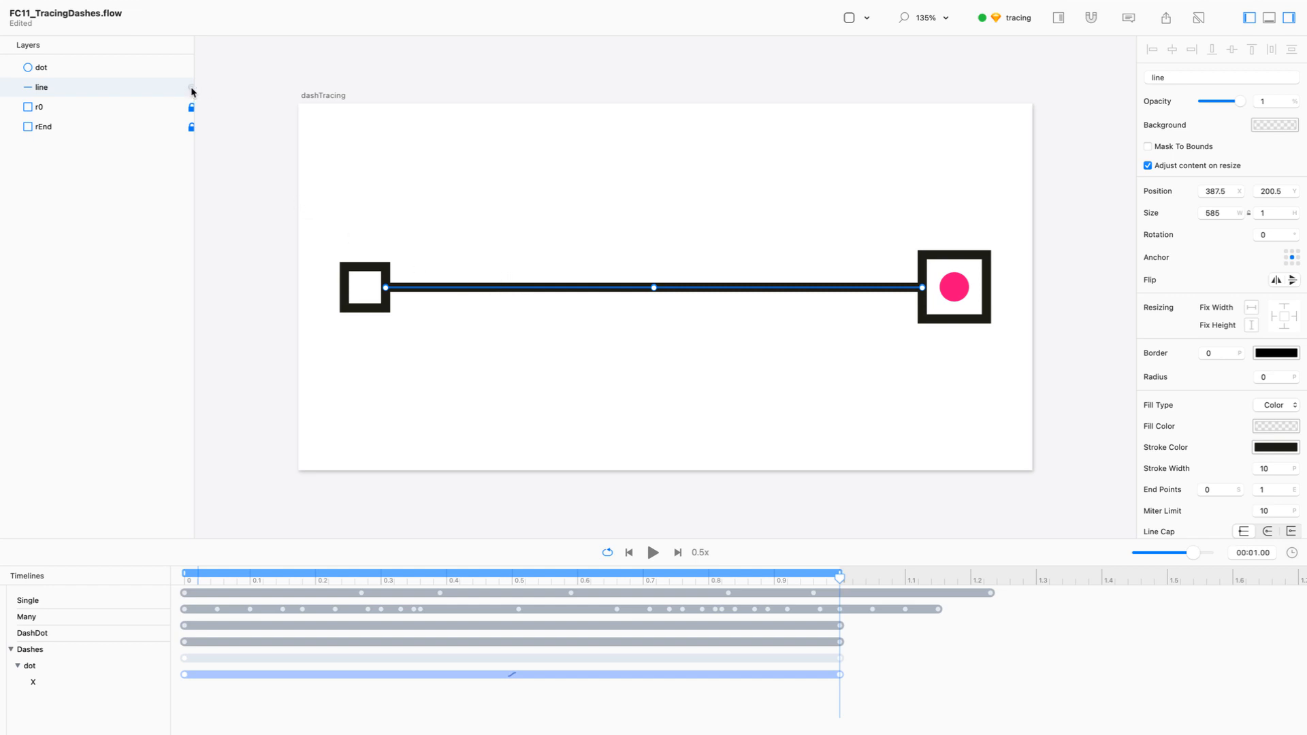
right_click(171, 93)
mouse_move(193, 115)
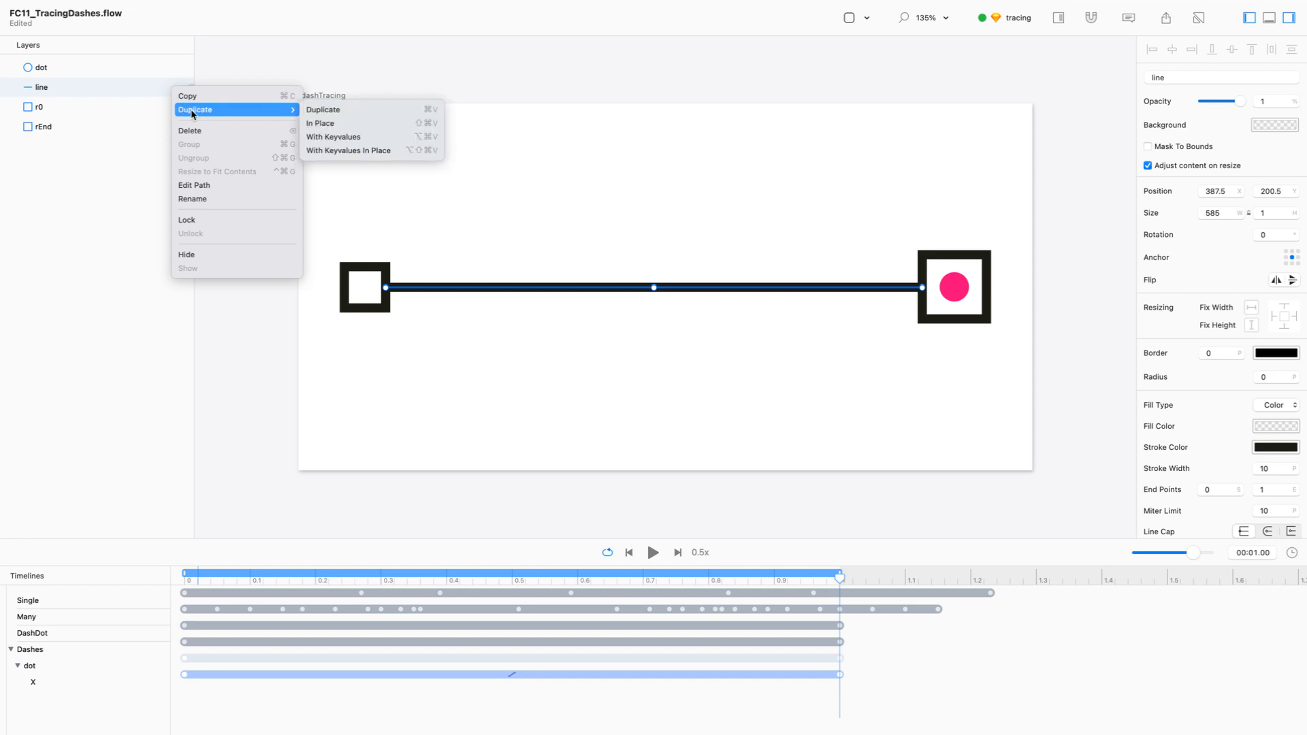
left_click(330, 124)
double_click(95, 76)
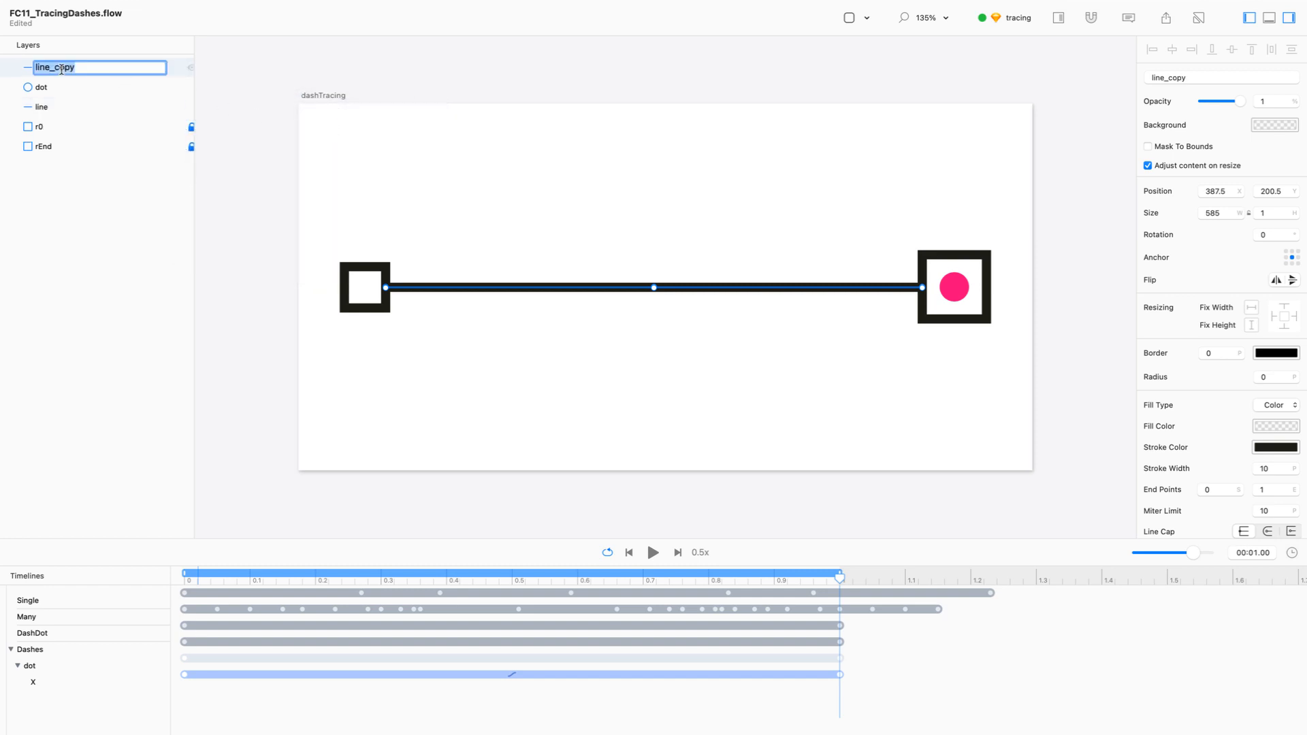
type("dashe")
key("Return")
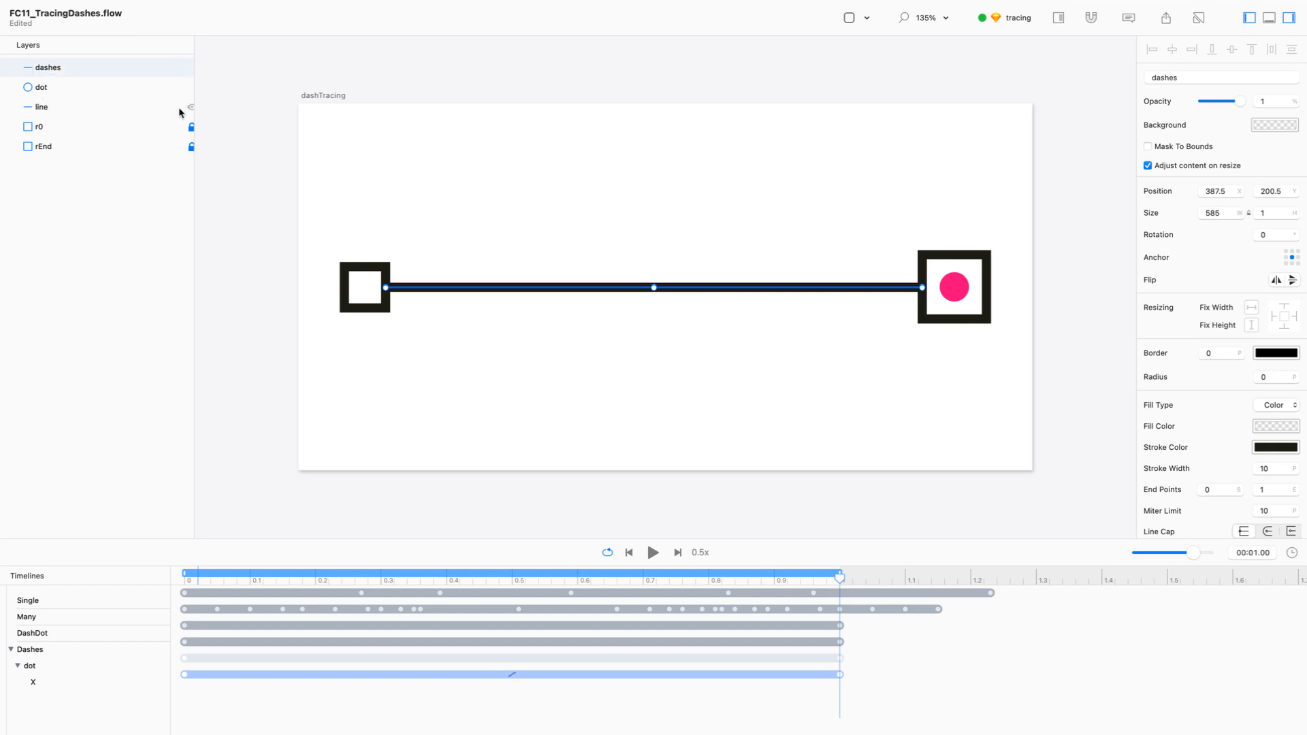
Step: Lock the original line layer and select the dashes layer
right_click(179, 107)
left_click(195, 239)
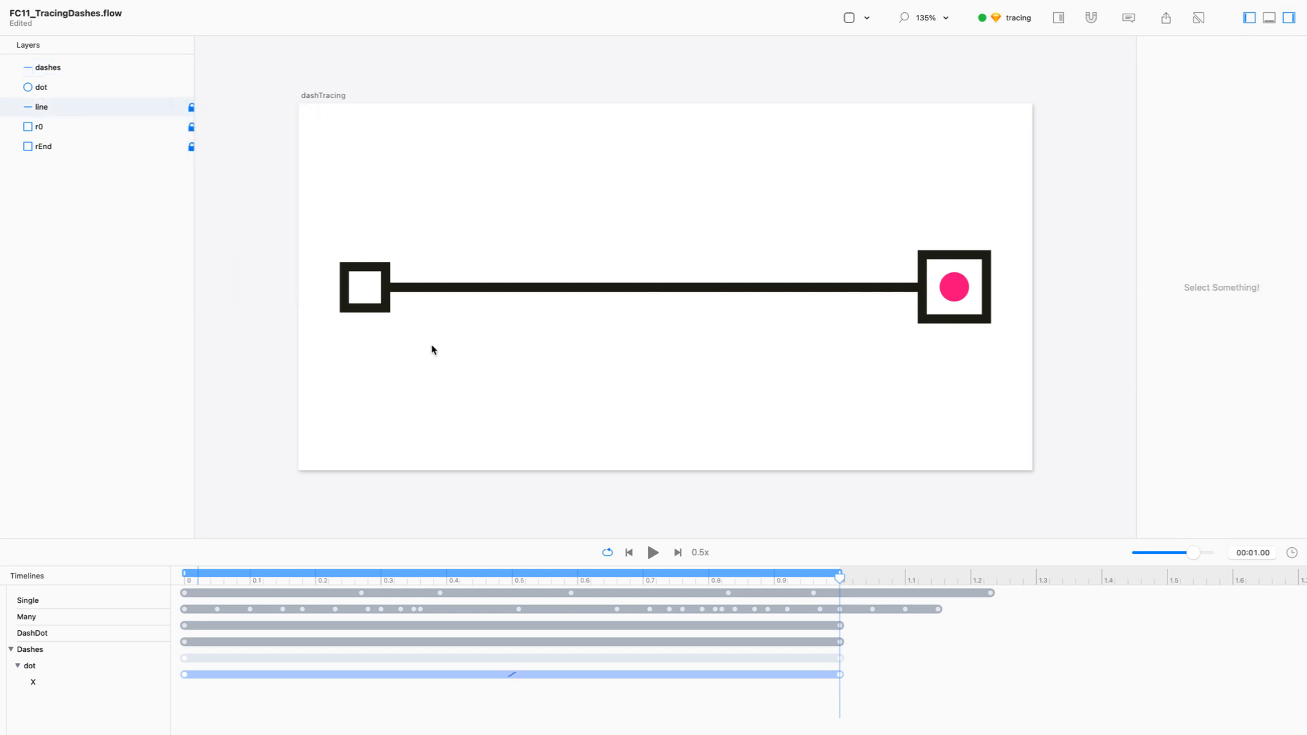
left_click(80, 70)
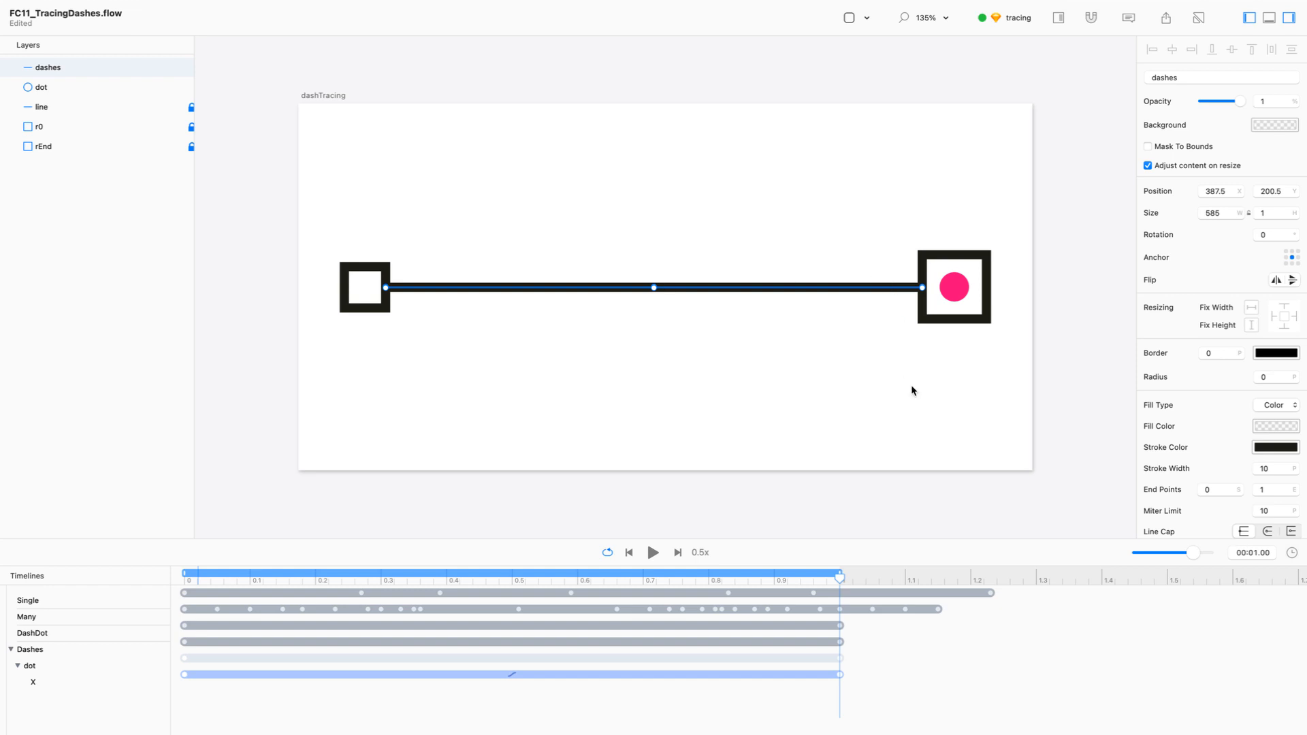
Step: Return the playhead to the start and set the easing of the dot's X animation to Linear
left_click_drag(839, 577, 149, 603)
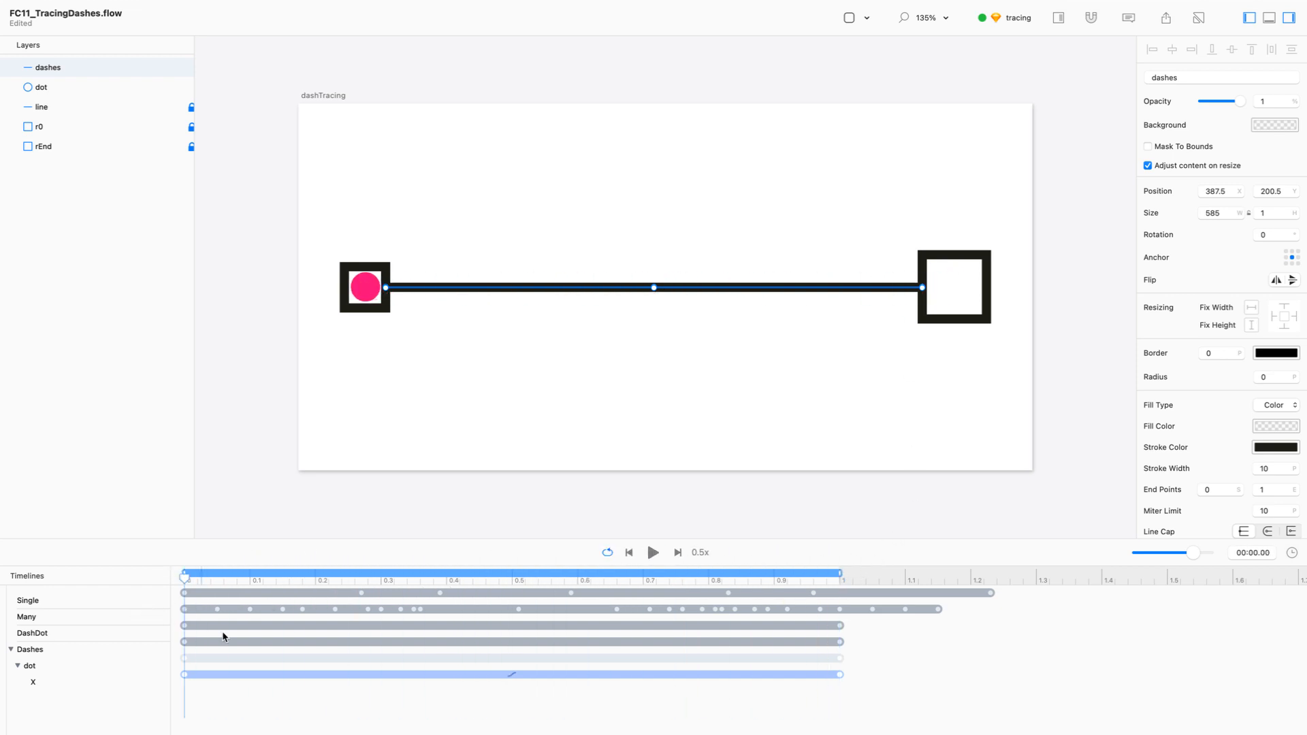
left_click(512, 676)
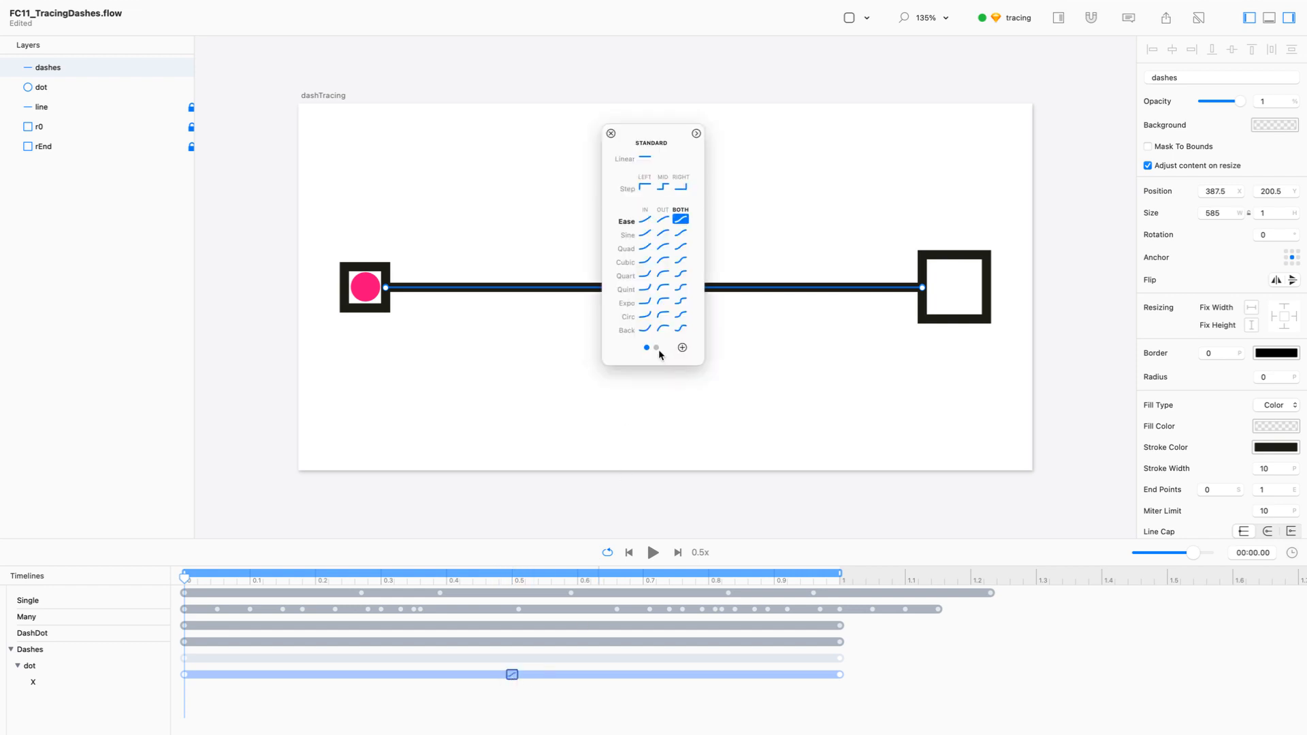
left_click(645, 158)
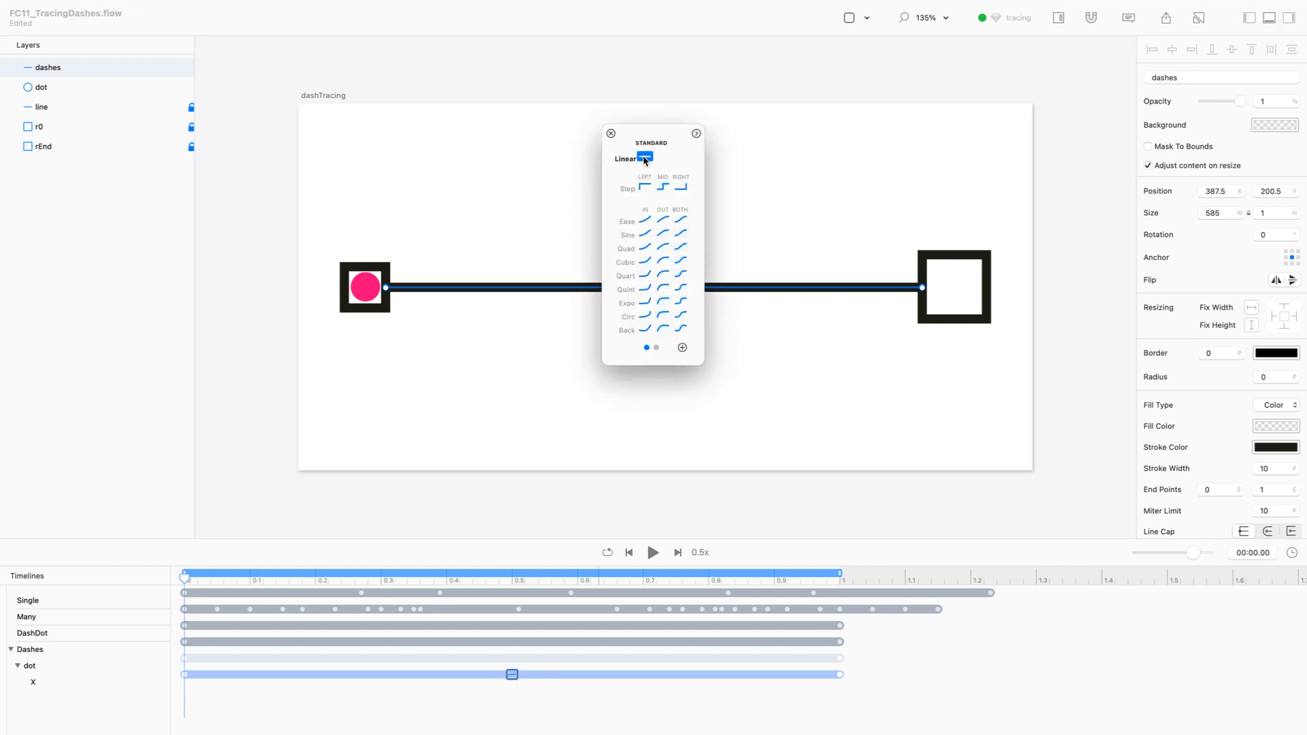
left_click(611, 134)
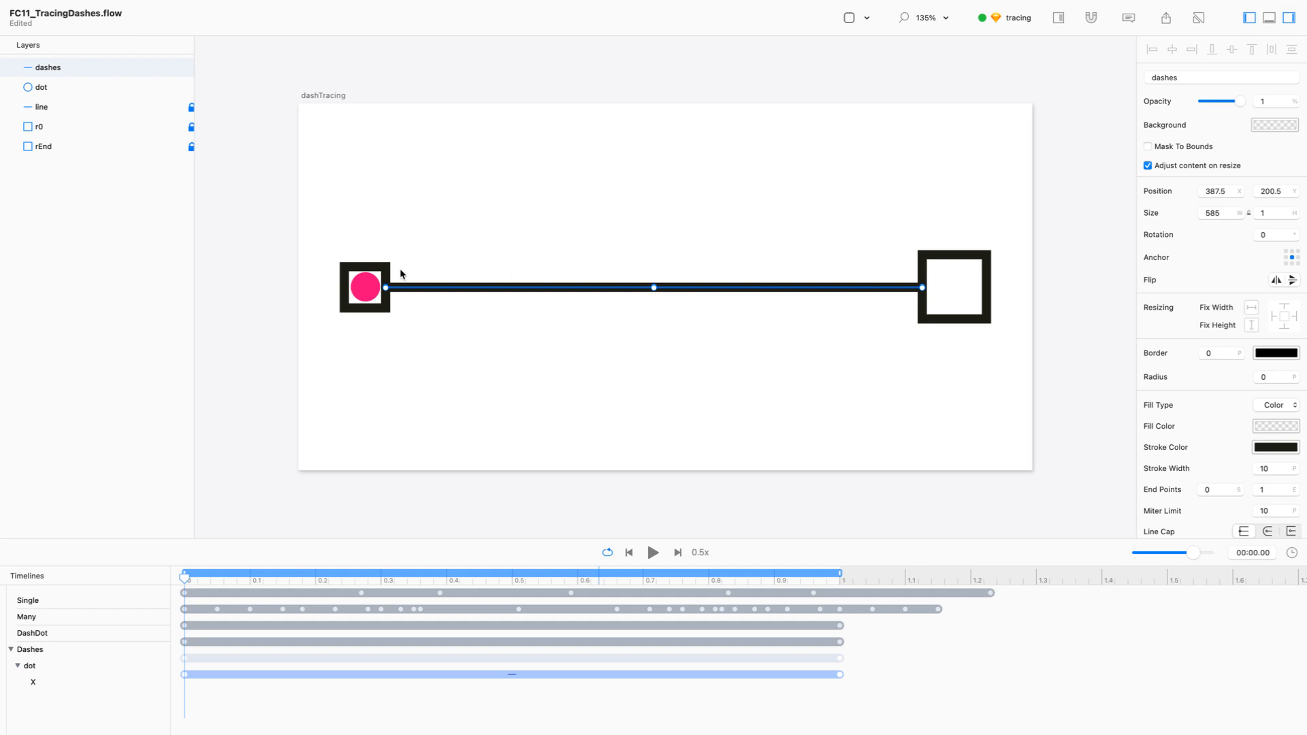
Step: Turn on Relative Mode and give the dashes line a stroke width of 32, matching the dot's size, with round line caps
left_click(357, 292)
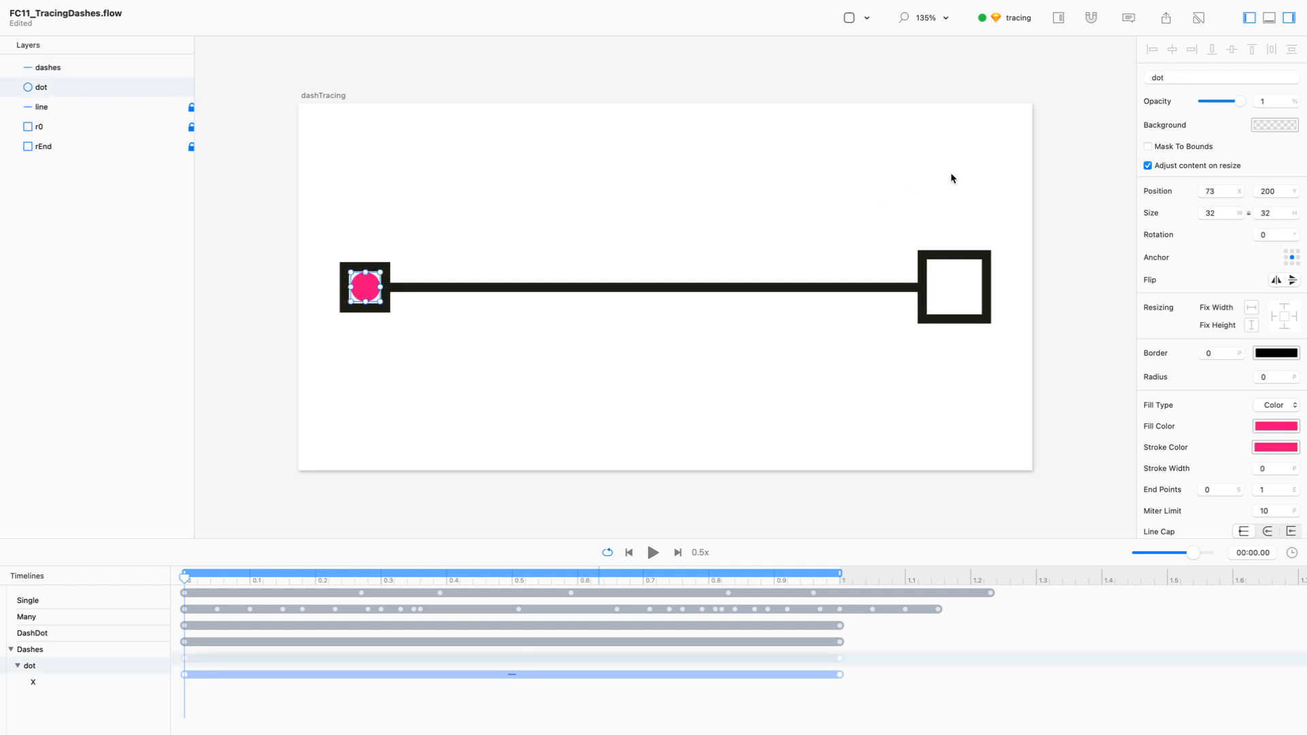
double_click(1269, 212)
scroll(1155, 373, "down", 1)
scroll(1152, 373, "down", 2)
left_click(813, 291)
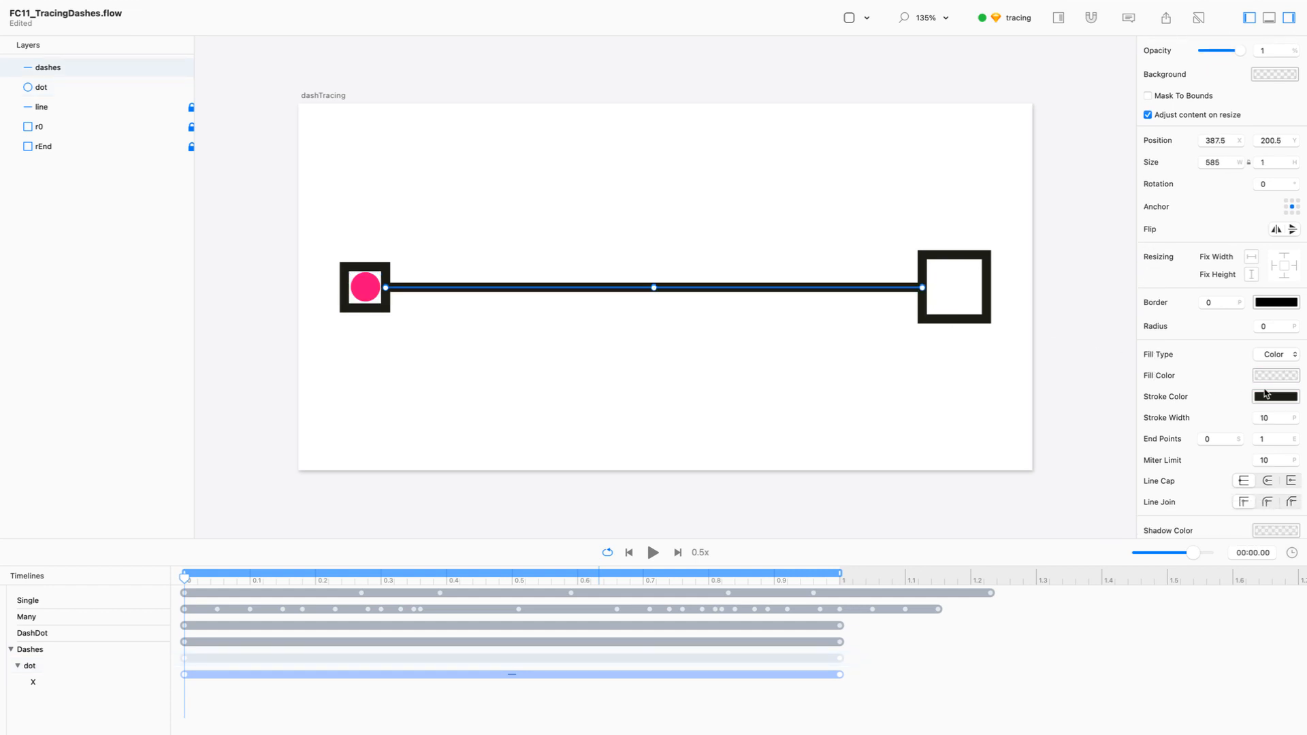
left_click_drag(1274, 418, 1254, 419)
key("super+r")
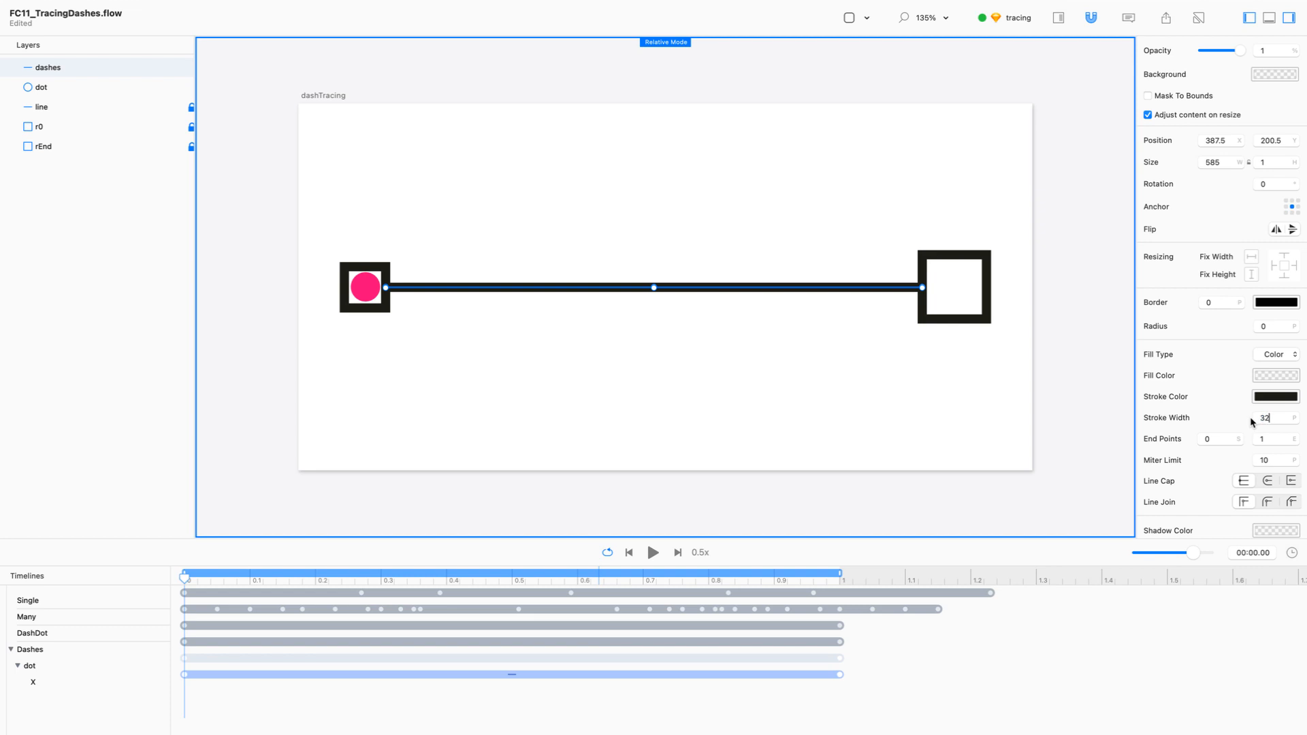
type("32")
key("Return")
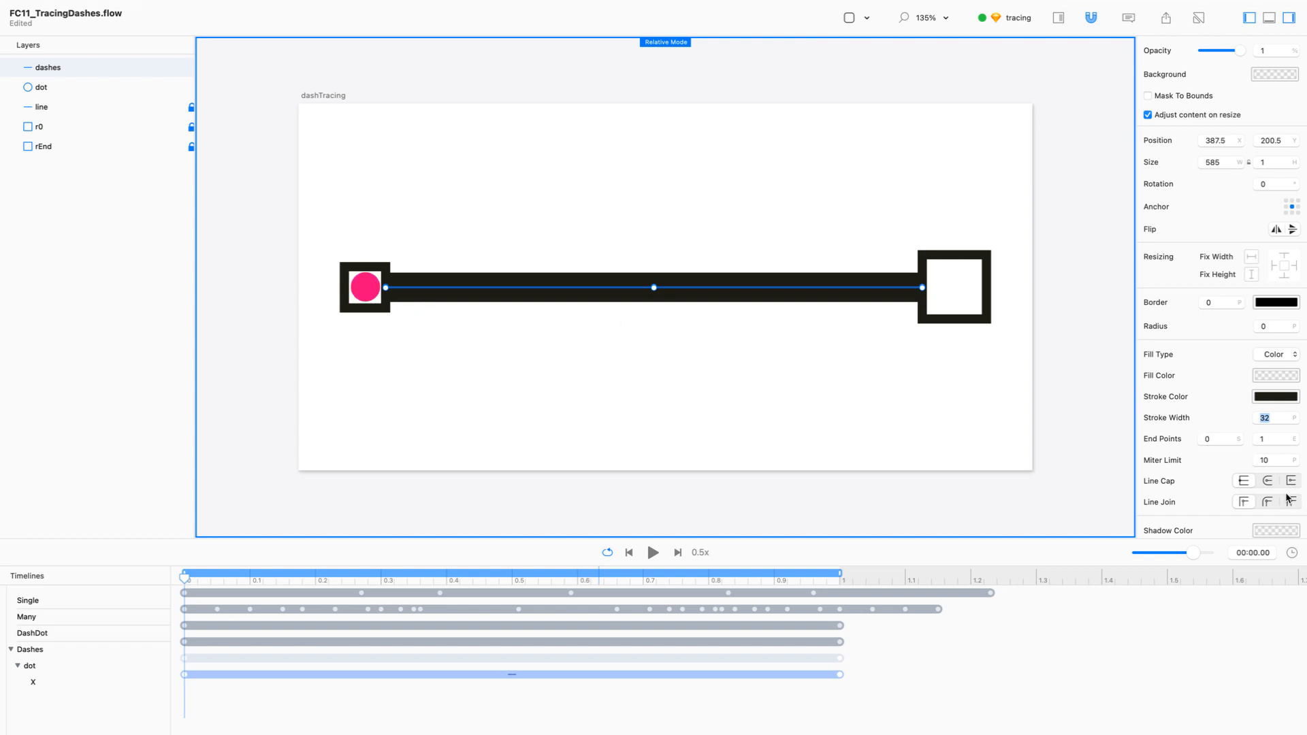
left_click(1267, 482)
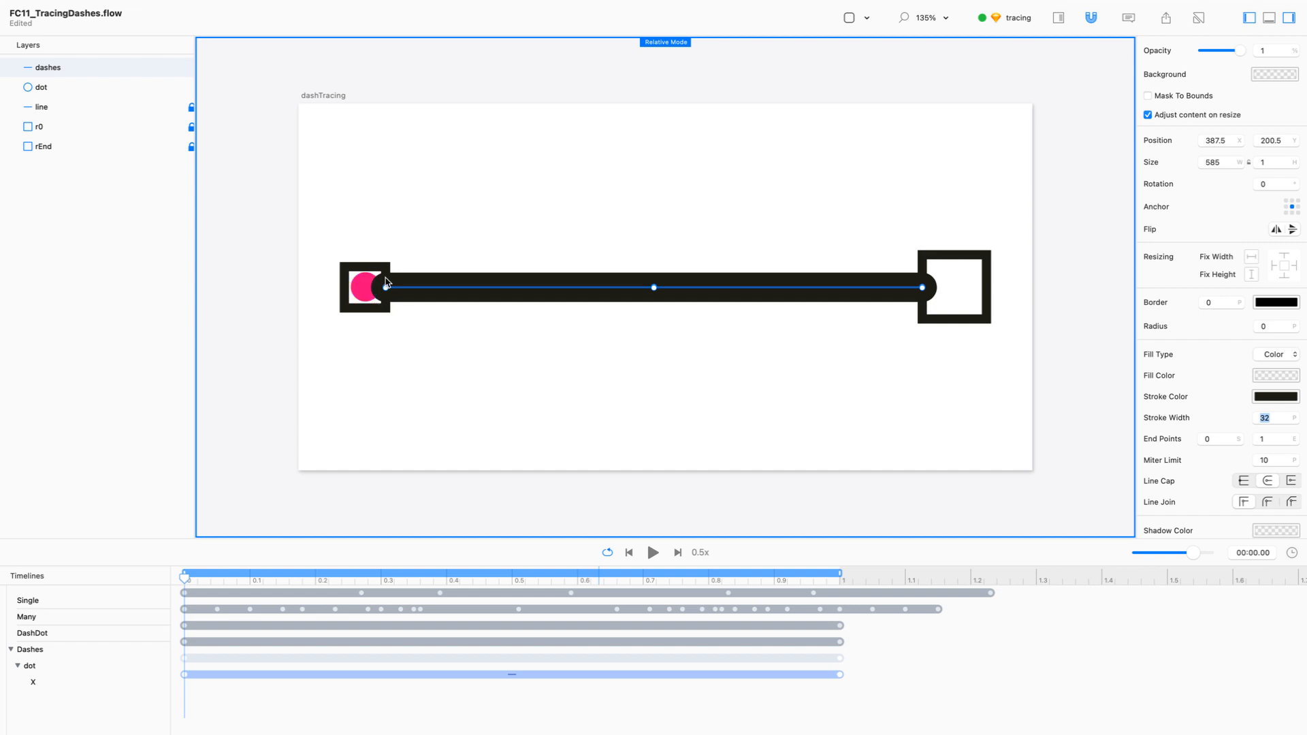
Step: Move the dashes line so its start sits on the dot's centre, at position X 365, Y 200
left_click(467, 280)
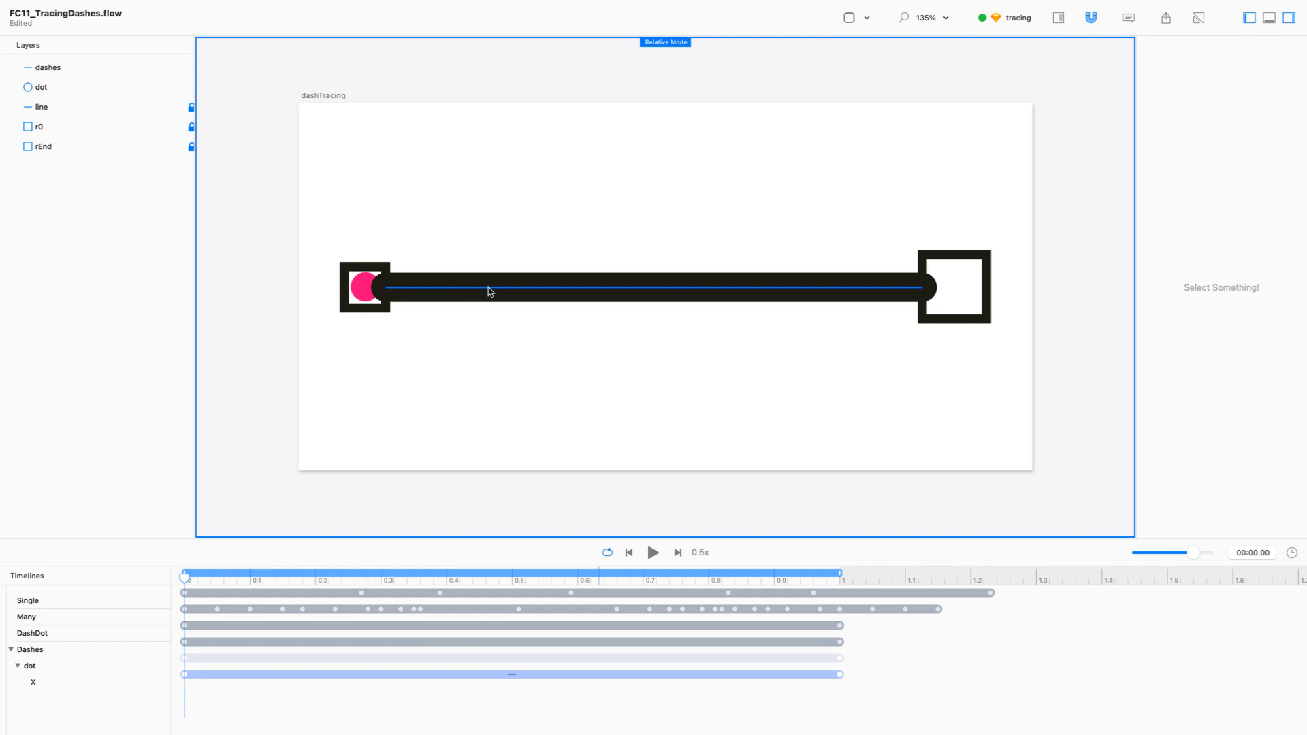
left_click(488, 287)
left_click_drag(488, 291, 468, 292)
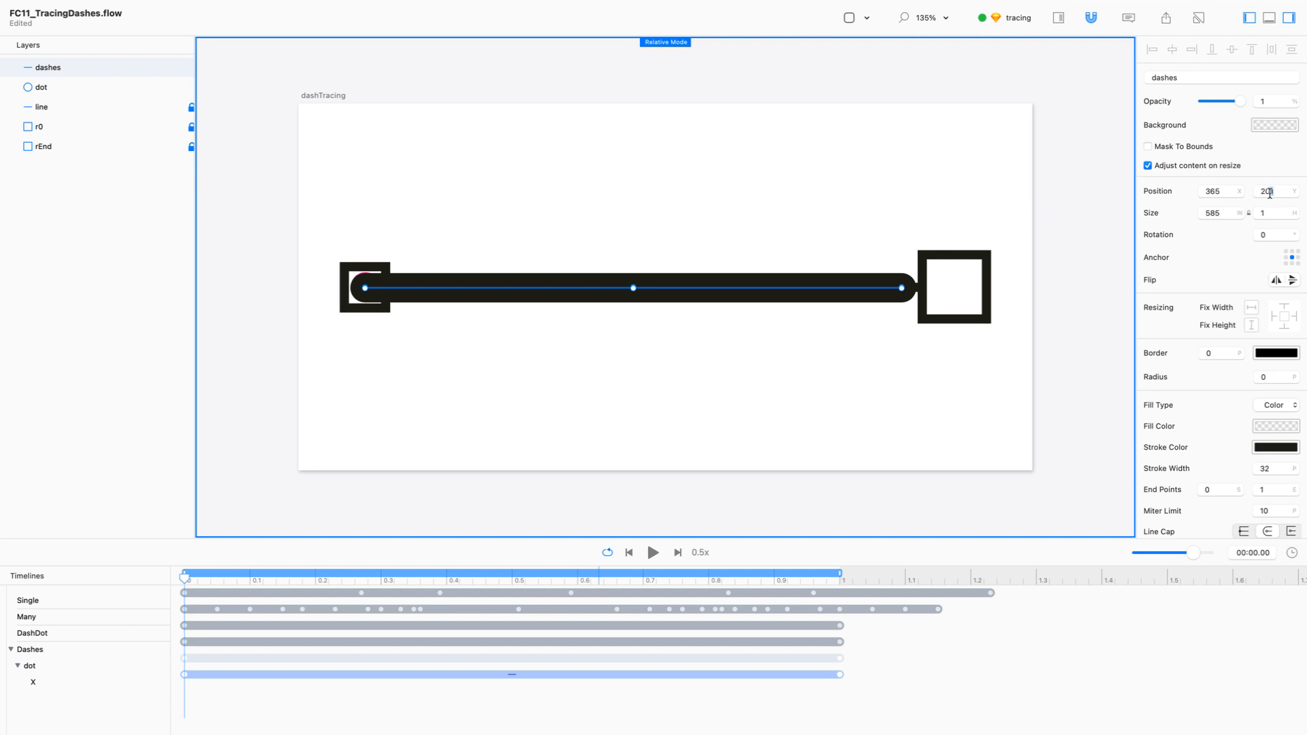
left_click_drag(1269, 193, 1291, 221)
type("0")
key("Return")
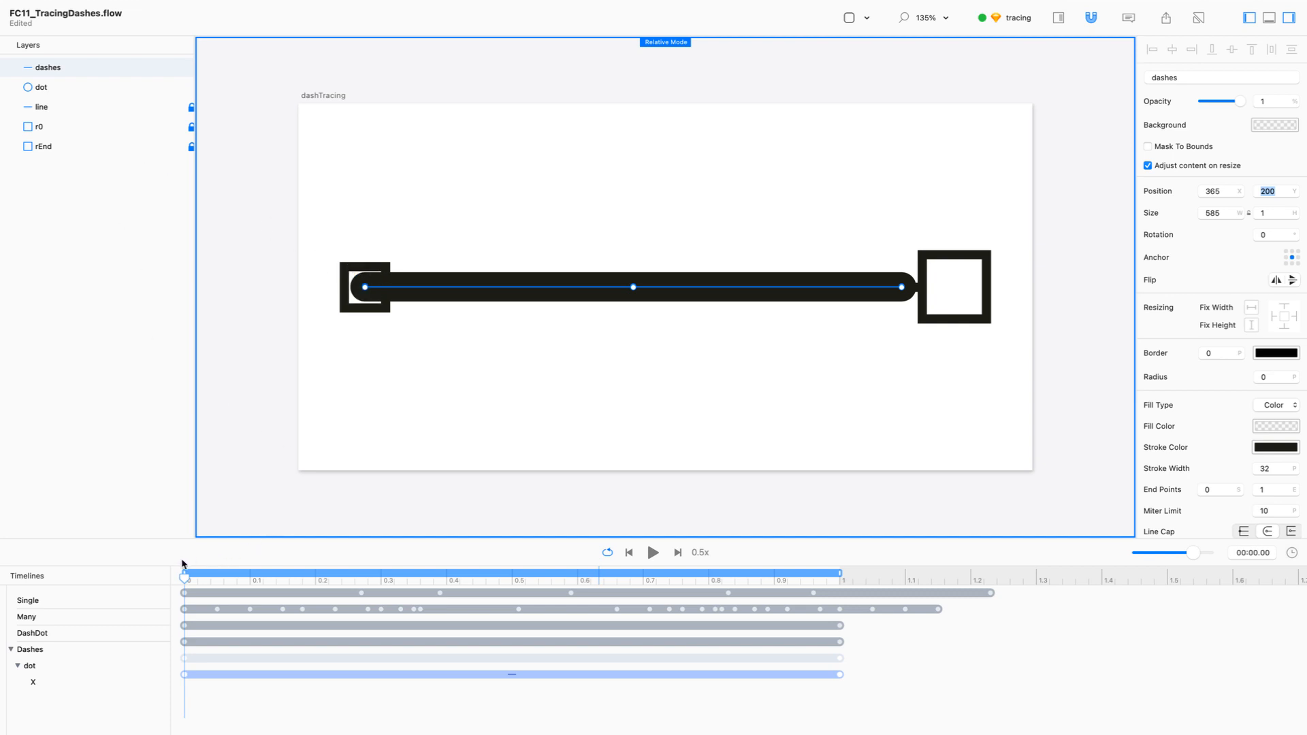
Step: Move the playhead to 1 second and extend the dashes path's end point to the dot's centre at about X 715
left_click_drag(185, 577, 872, 593)
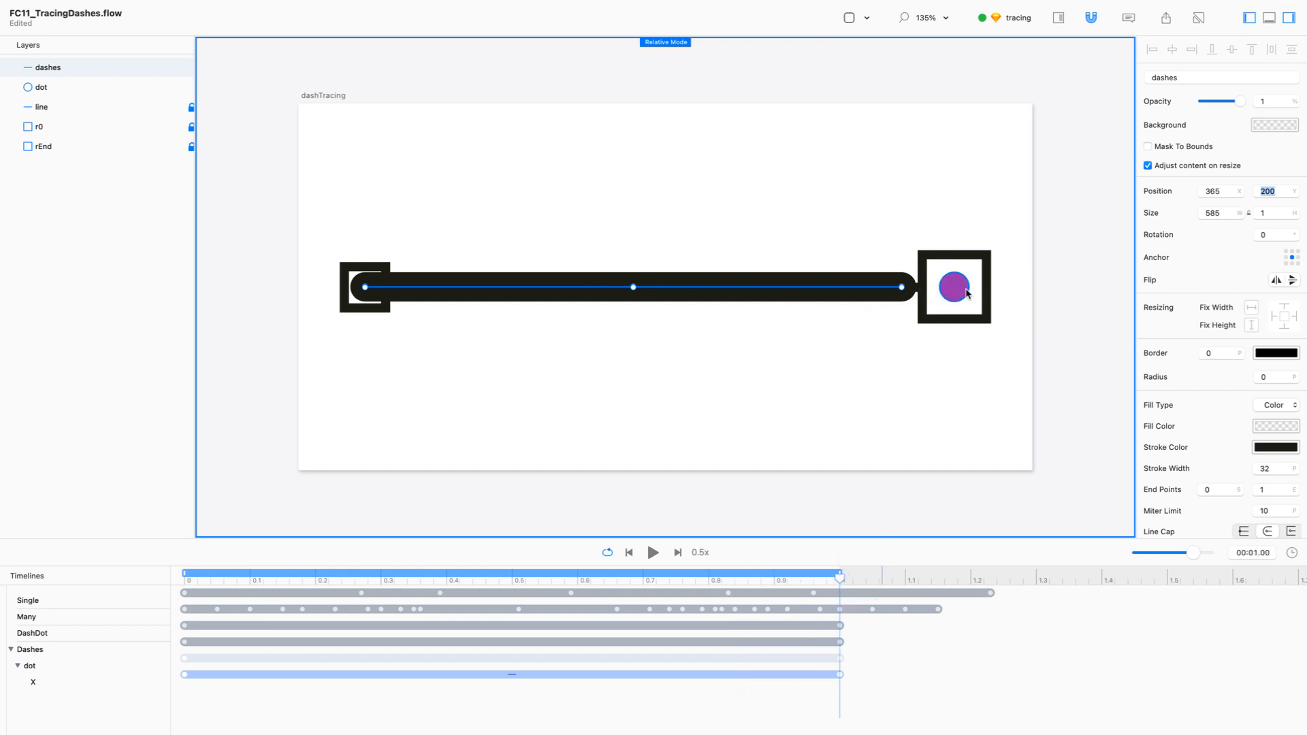
double_click(841, 292)
left_click(906, 288)
left_click_drag(909, 291, 955, 293)
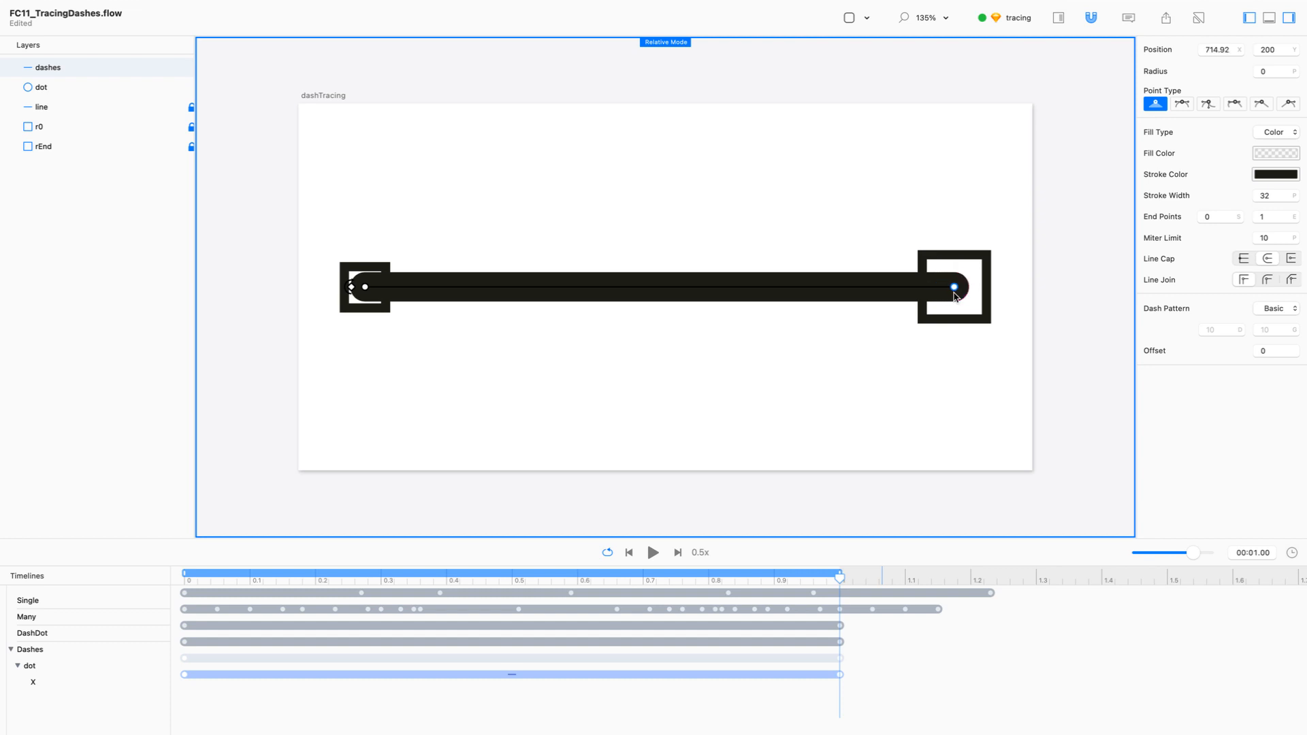
left_click(921, 405)
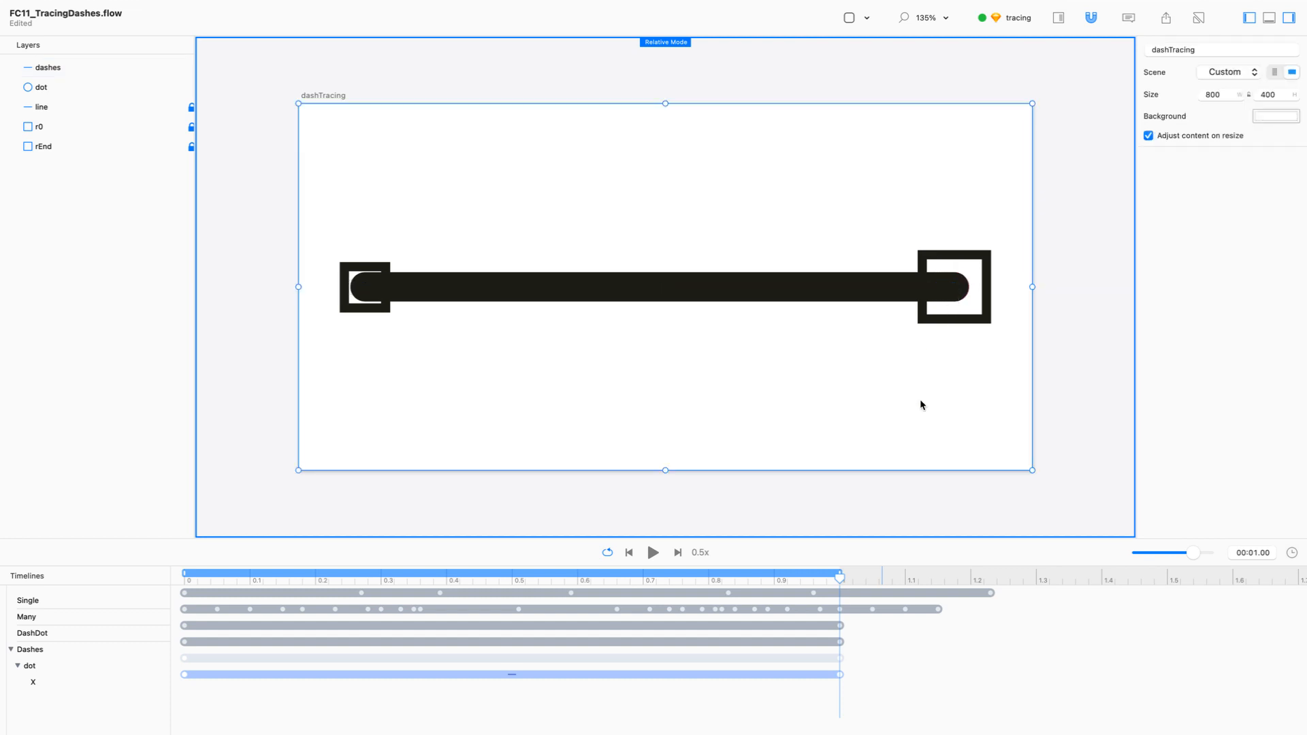
key("Escape")
left_click(800, 292)
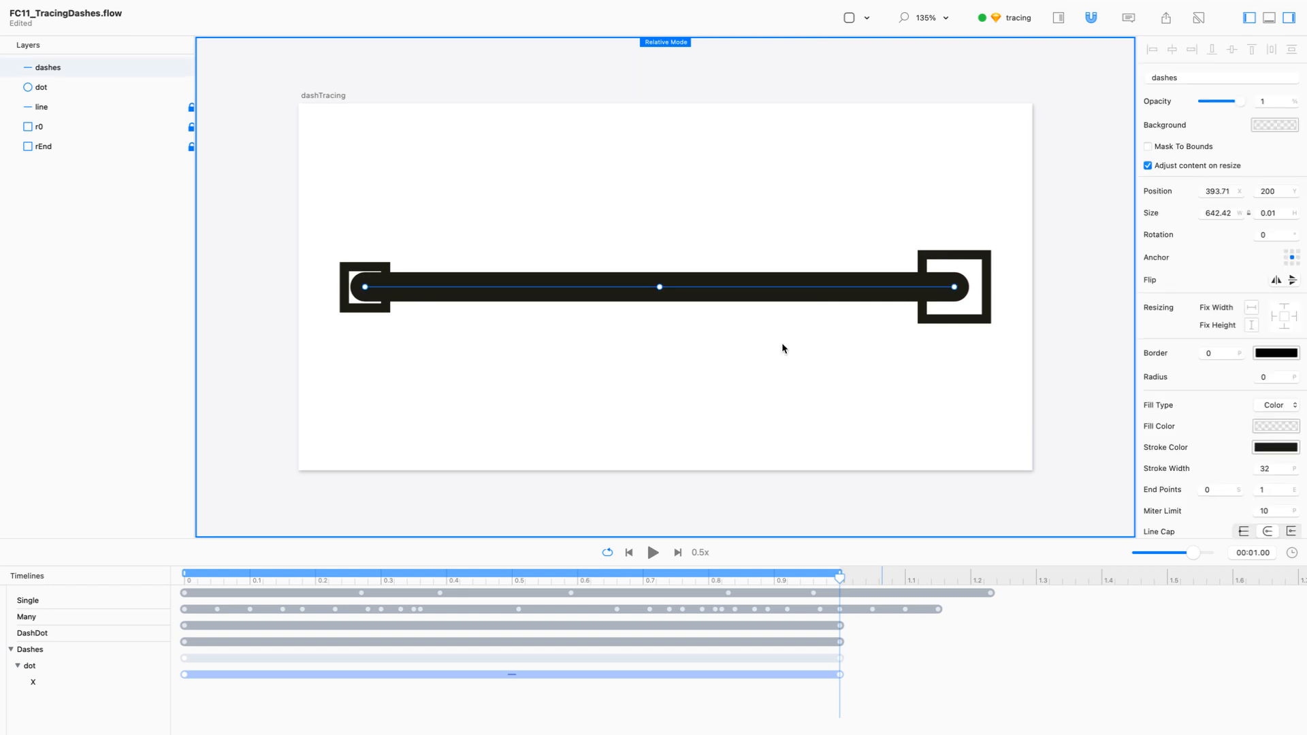
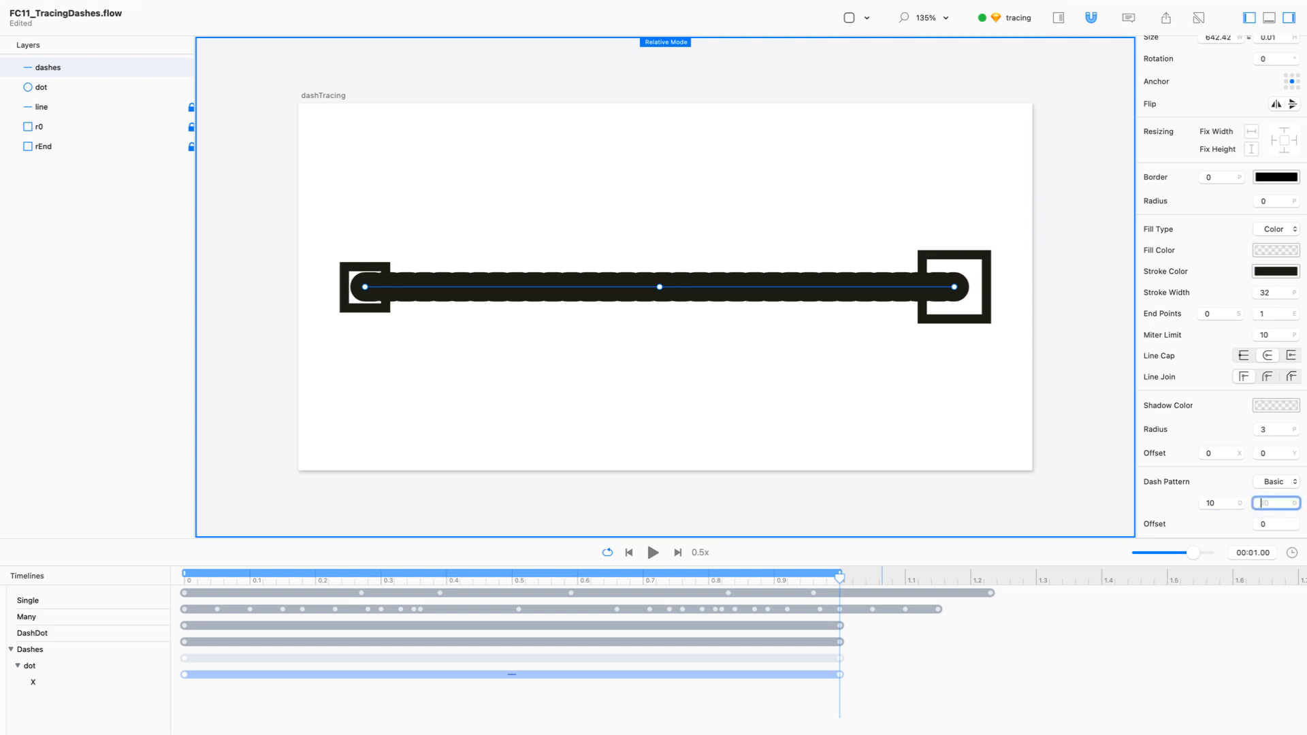
Step: Give the dashes line a dash pattern of 10 with a gap of 100 and a purple stroke, 7646FC
key("Return")
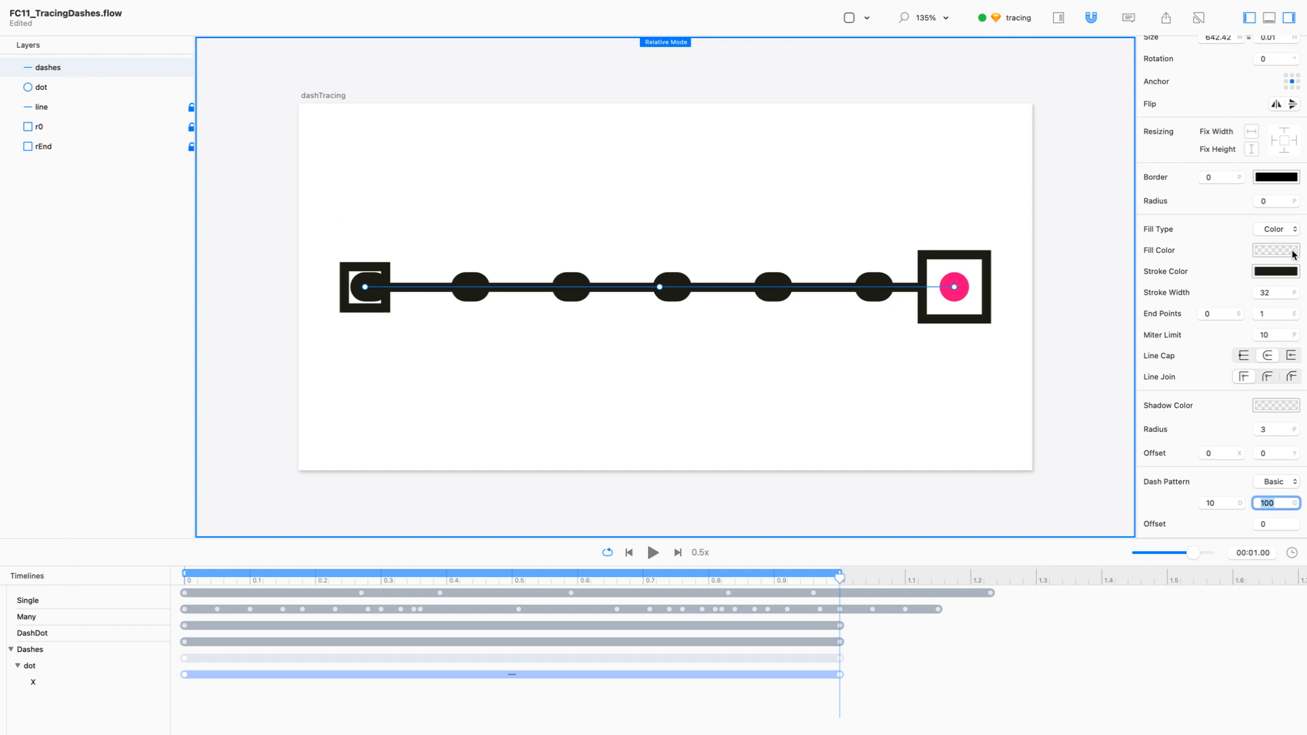
left_click(1284, 275)
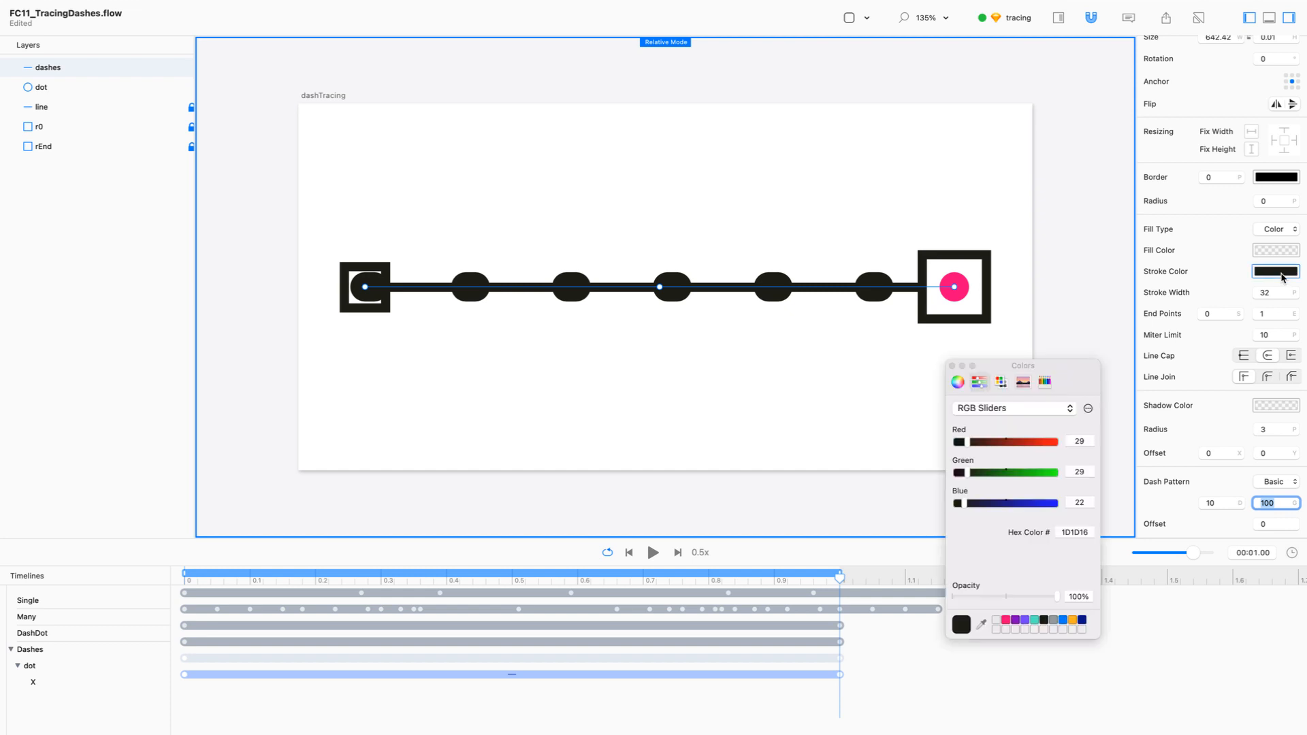
left_click(1025, 621)
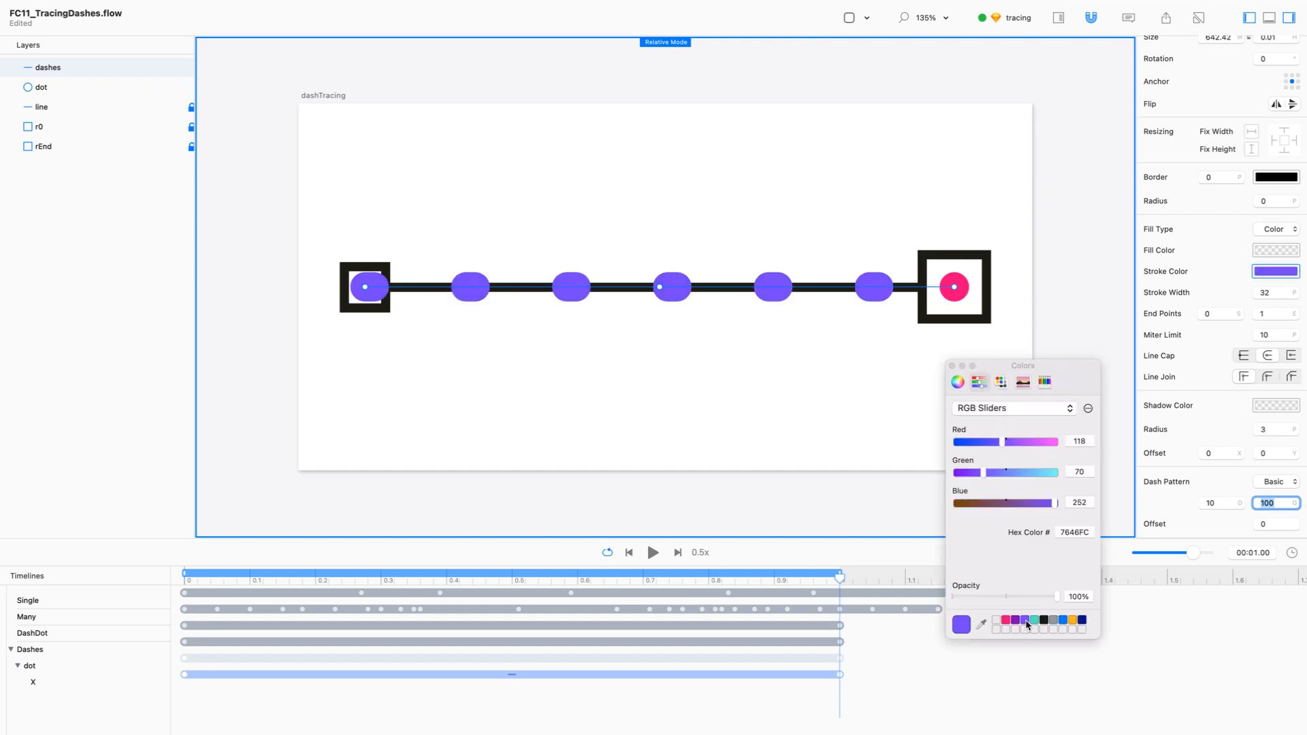
left_click(952, 367)
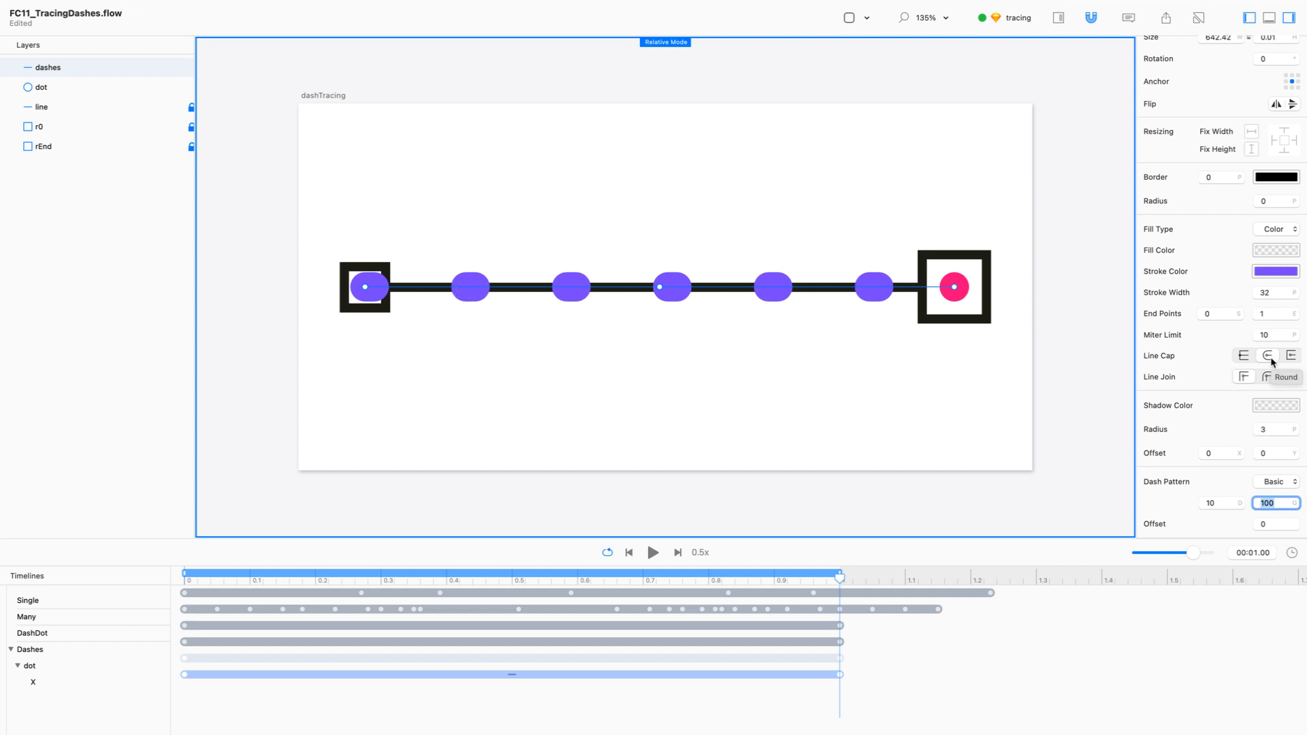
Step: Set the dash length in the dashes line's pattern to 0.01
key("shift+Tab")
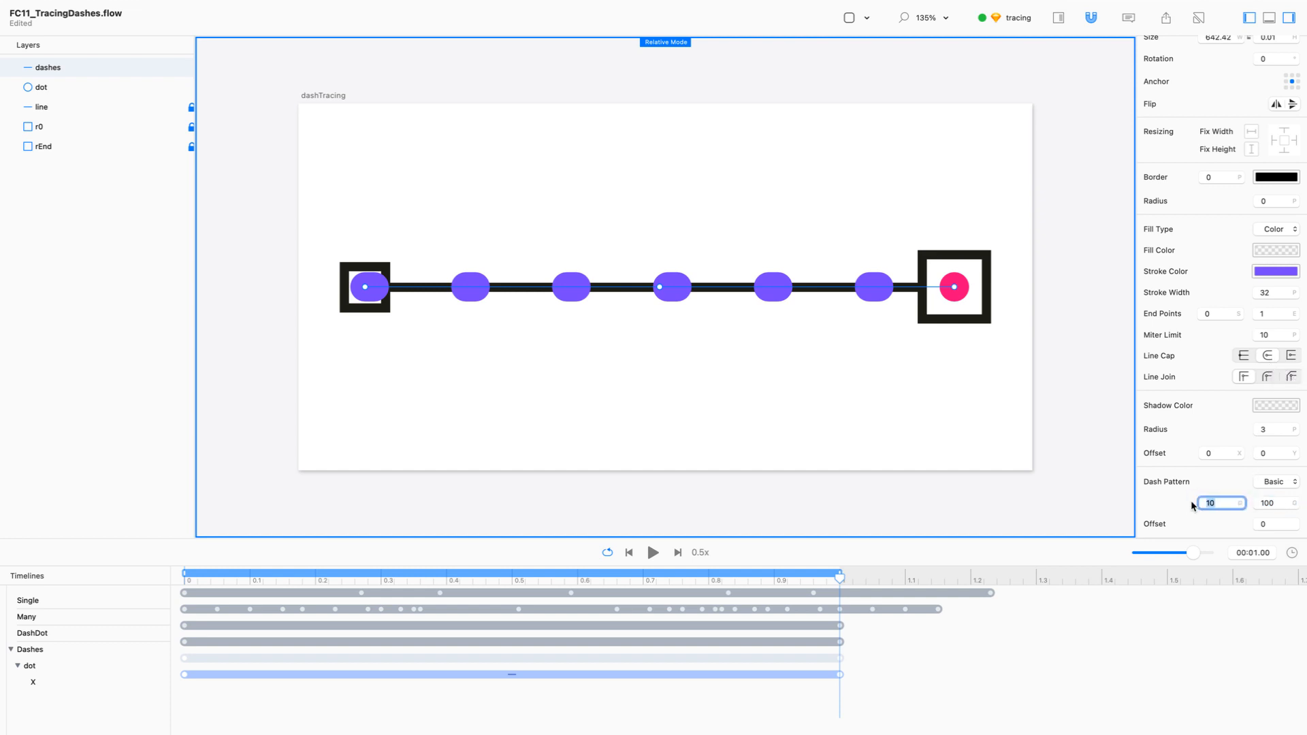
type("0.01")
key("Return")
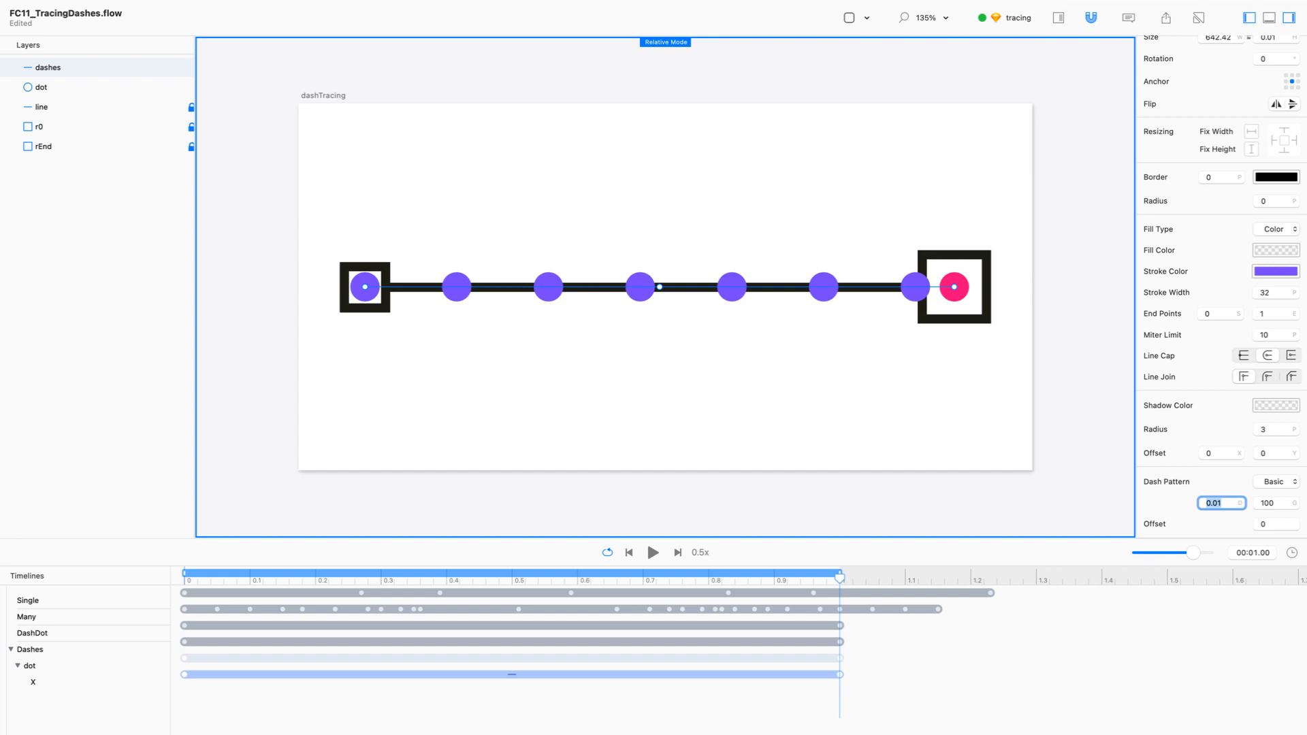
Step: Increase the gap in the dashes line's dash pattern gradually to 228 to spread the purple dots apart
left_click(1277, 502)
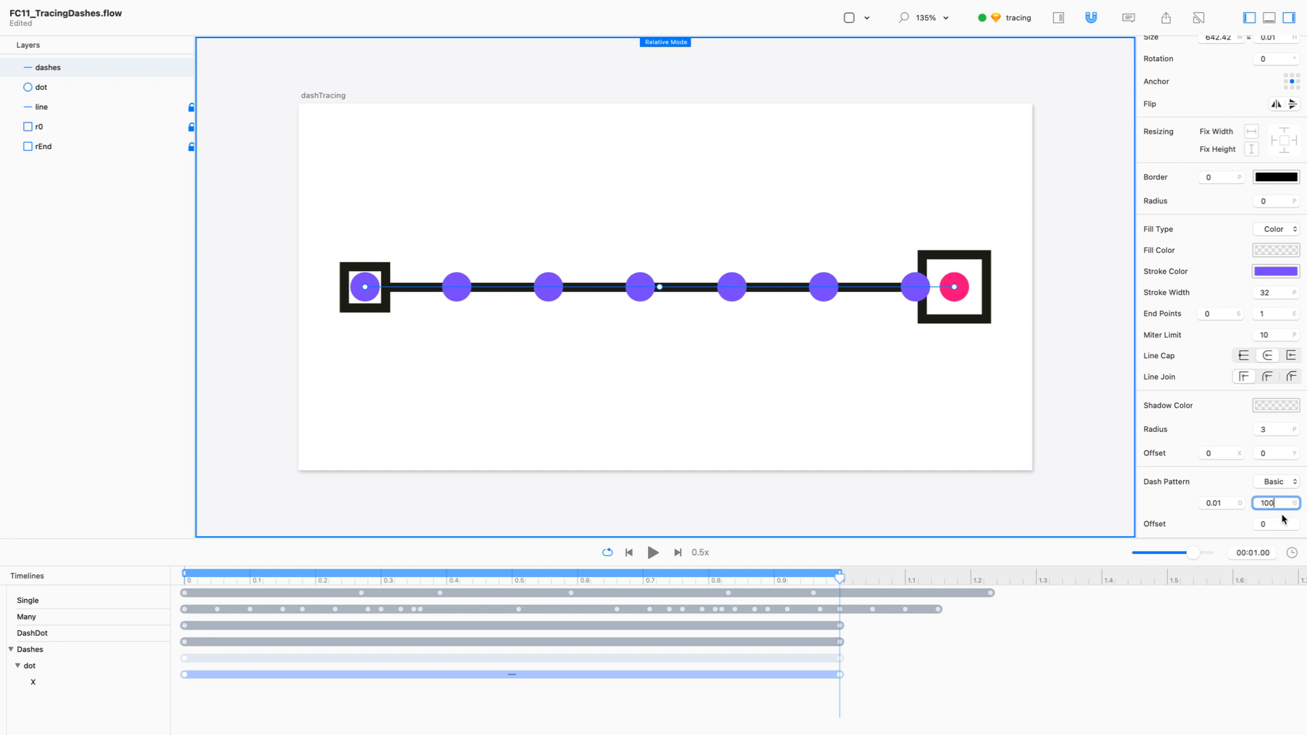
key("Up")
key("Up")
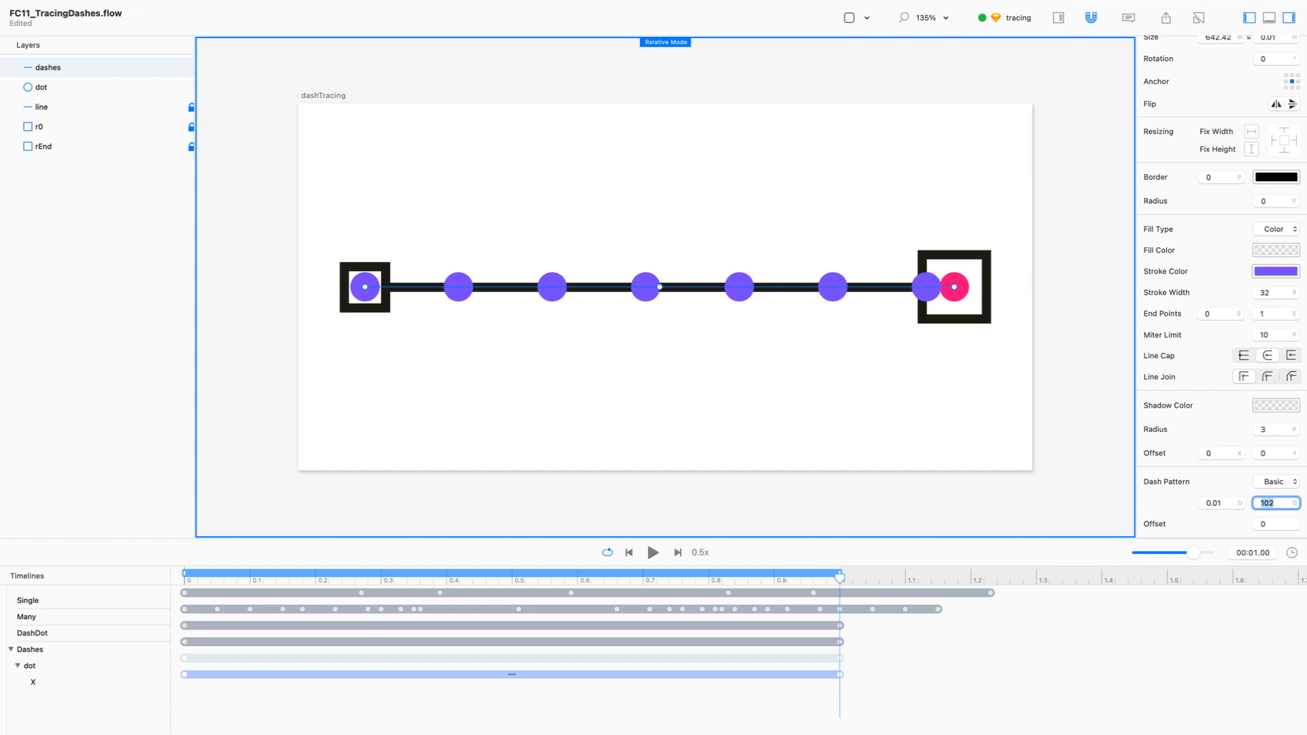
key("Up")
key("Up")
key("Up")
key("Up")
key("Up")
key("Up")
key("Up")
key("Up")
key("Up")
key("Up")
key("Up")
key("Up")
key("Up")
key("Up")
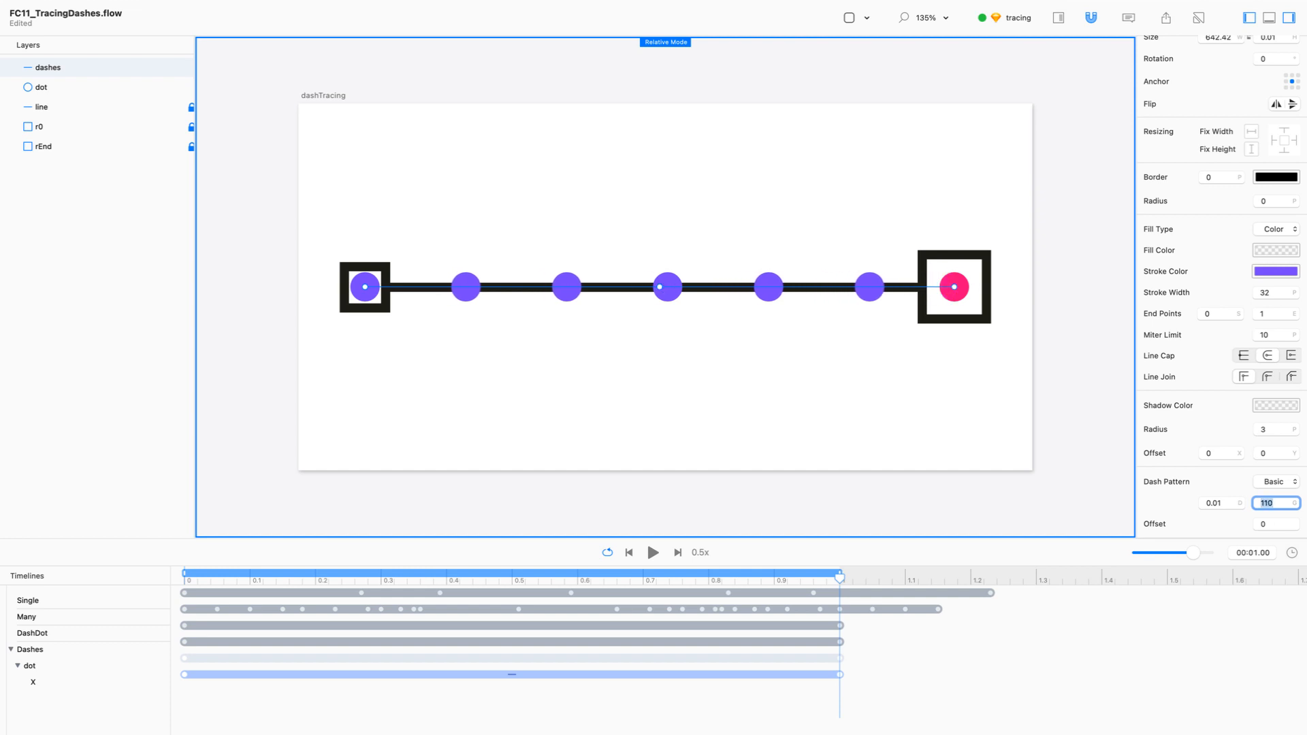
key("Up")
key("Up")
key("Up")
key("Up")
key("Up")
key("Up")
key("Up")
key("Up")
key("Up")
key("Up")
key("Up")
key("Up")
key("Up")
key("Up")
key("Up")
key("Up")
key("Up")
key("Up")
key("Up")
key("Up")
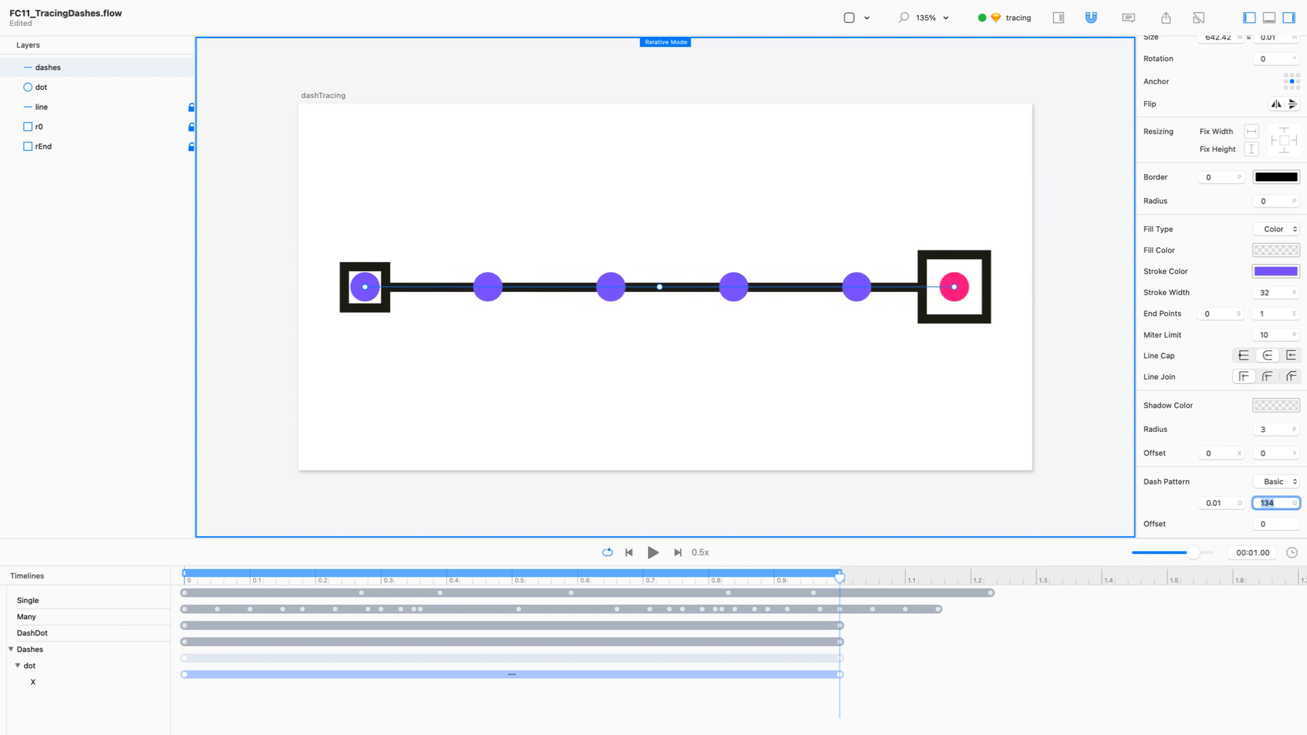
key("Up")
key("Up")
key("Up")
key("Up")
key("Up")
key("Up")
key("Up")
key("Up")
key("Up")
key("Up")
key("Up")
key("Up")
key("Up")
key("Up")
key("Up")
key("Up")
key("Up")
key("Up")
key("Up")
key("Up")
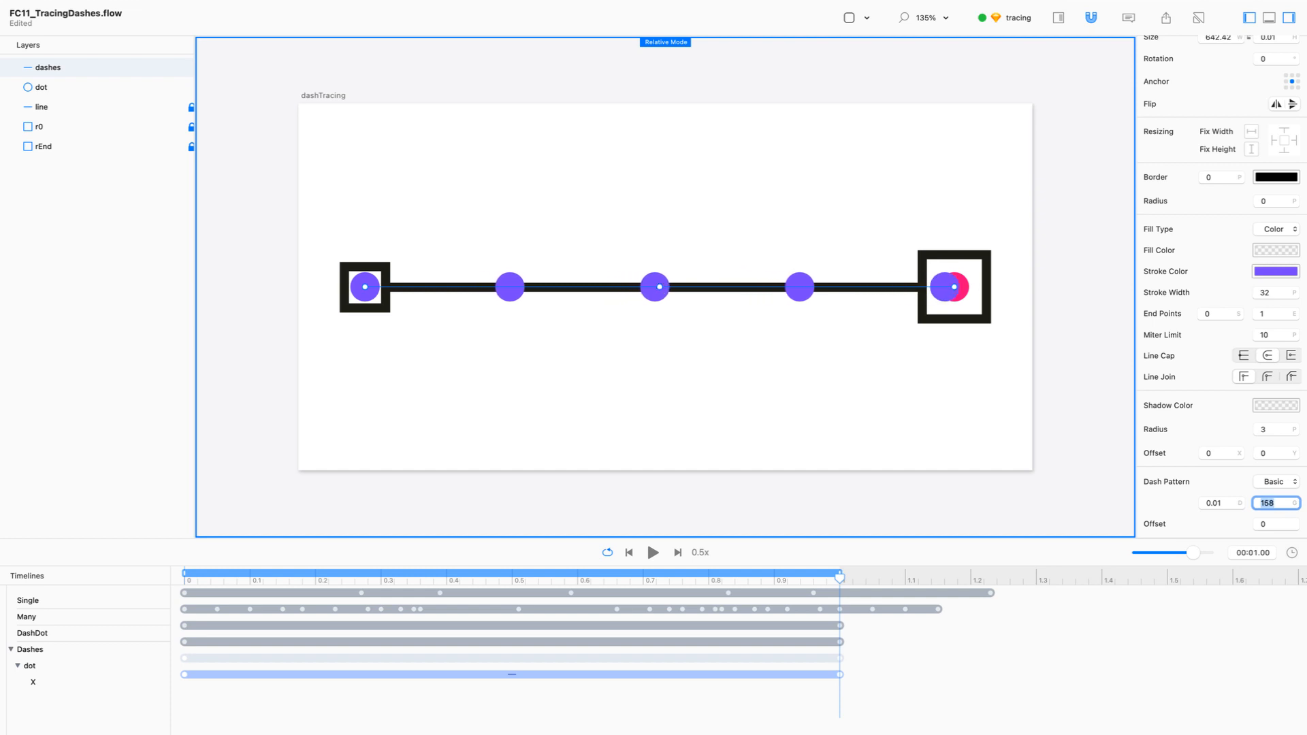
key("Up")
key("Up")
key("Up")
key("Up")
key("Up")
key("Up")
key("Up")
key("Up")
key("Up")
key("Up")
key("Up")
key("Up")
key("Up")
key("Up")
key("Up")
key("Up")
key("Up")
key("Up")
key("Up")
key("Up")
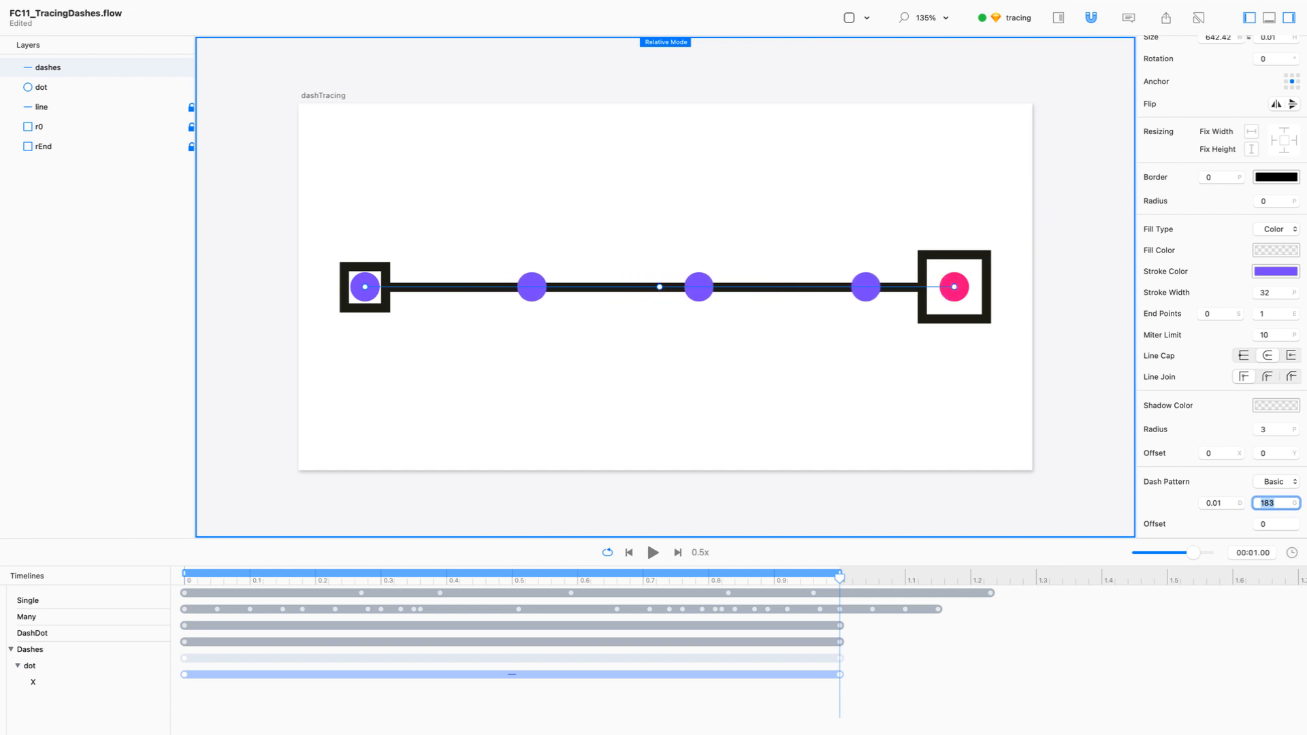
key("Up")
key("Up")
key("Up")
key("Up")
key("Up")
key("Up")
key("Up")
key("Up")
key("Up")
key("Up")
key("Up")
key("Up")
key("Up")
key("Up")
key("Up")
key("Up")
key("Up")
key("Up")
key("Up")
key("Up")
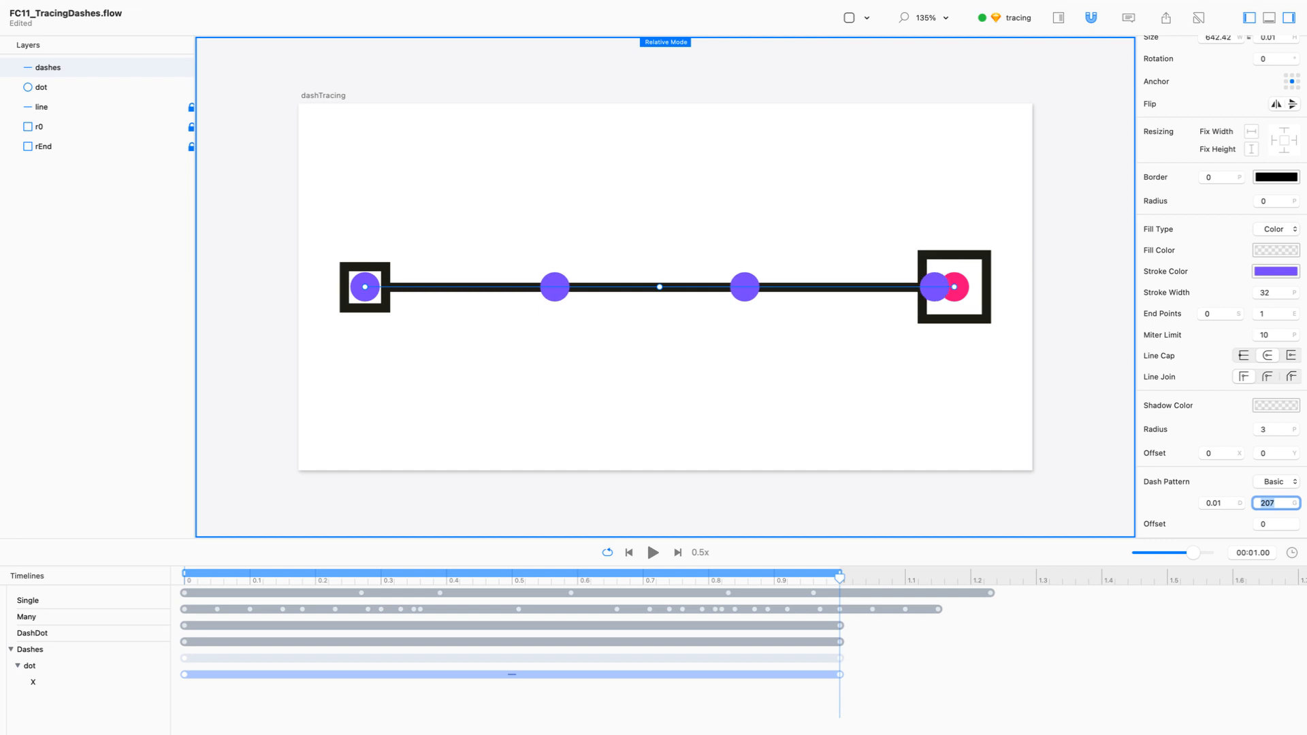
key("Up")
key("Up")
key("Up")
key("Up")
key("Up")
key("Up")
key("Up")
key("Up")
key("Up")
key("Up")
key("Up")
key("Up")
key("Up")
key("Up")
key("Up")
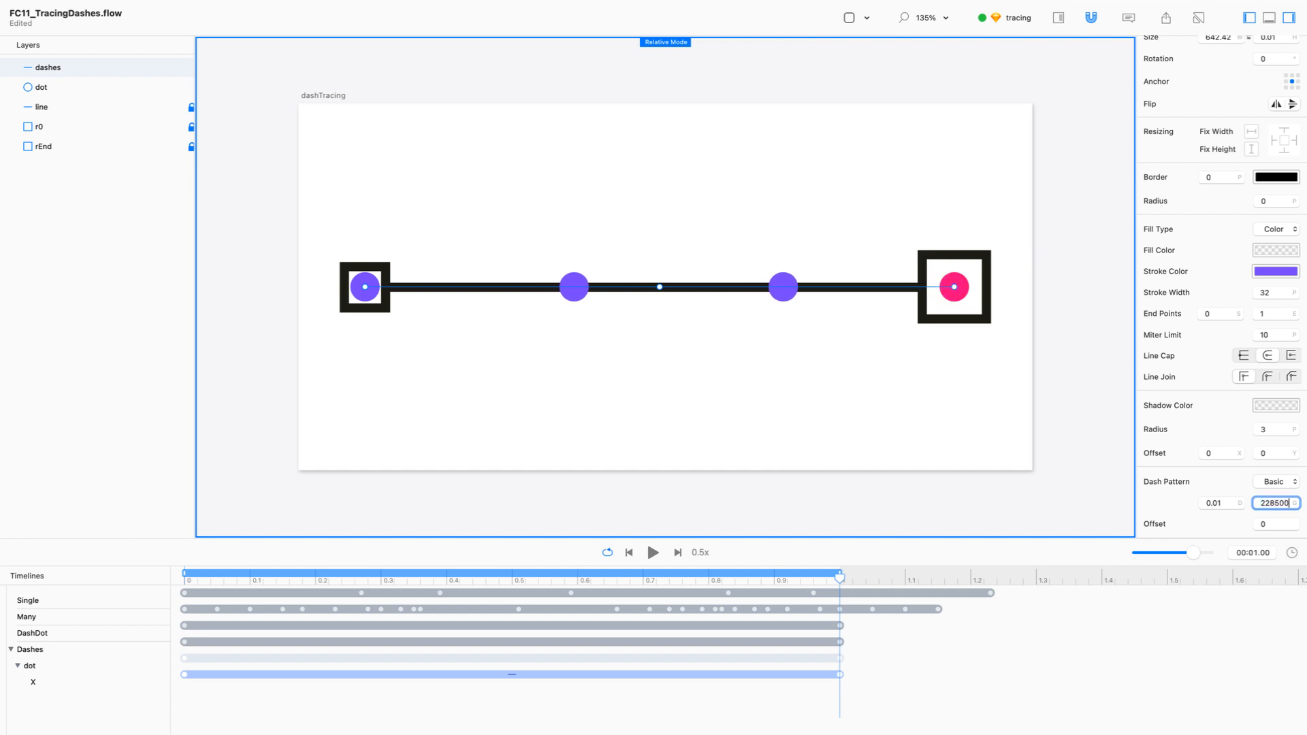
Step: Widen the gap in the dashes line's dash pattern to 500 and further to 575
type("500")
key("Return")
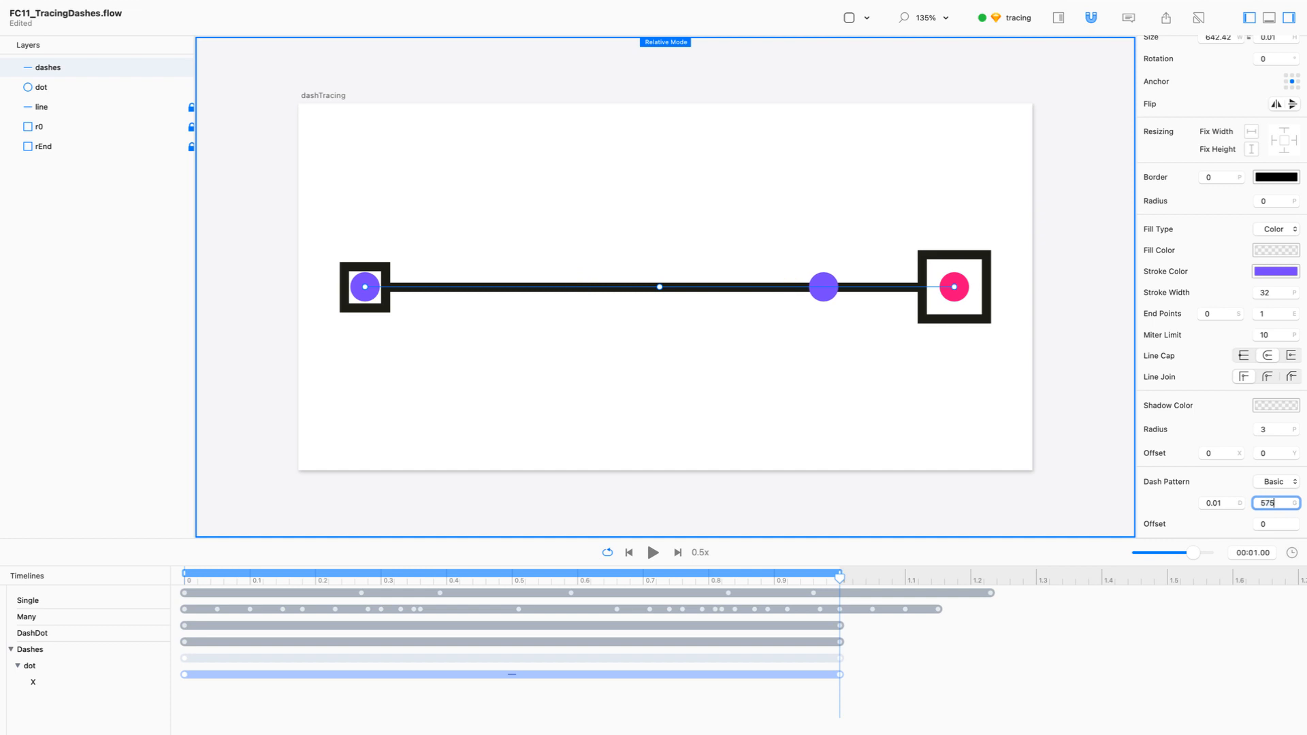
key("Return")
Step: Increase the dash gap gradually to 643 until only the dot at the path's start remains, and turn off Relative Mode
key("Up")
key("Up")
key("Up")
key("Up")
key("Up")
key("Up")
key("Up")
key("Up")
key("Up")
key("Up")
key("Up")
key("Up")
key("Up")
key("Up")
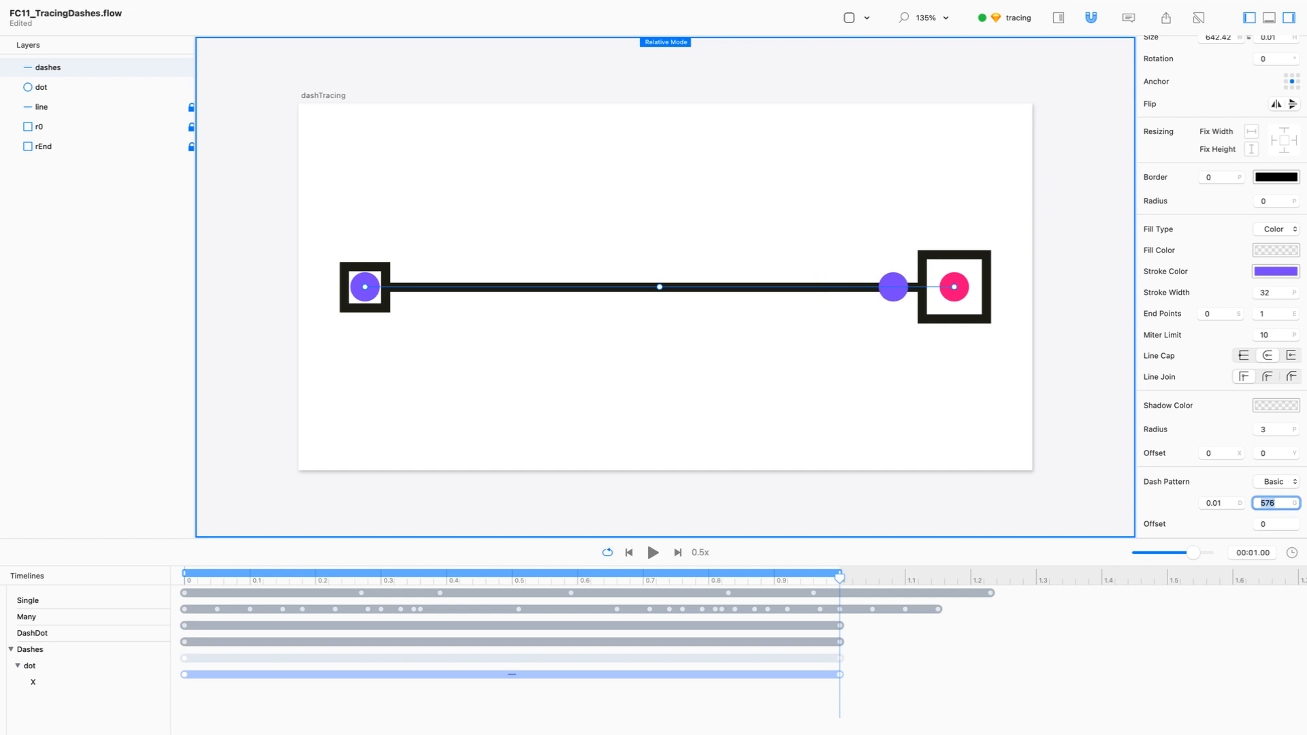
key("Up")
key("Up")
key("Up")
key("Up")
key("Up")
key("Up")
key("Up")
key("Up")
key("Up")
key("Up")
key("Up")
key("Up")
key("Up")
key("Up")
key("Up")
key("Up")
key("Up")
key("Up")
key("Up")
key("Up")
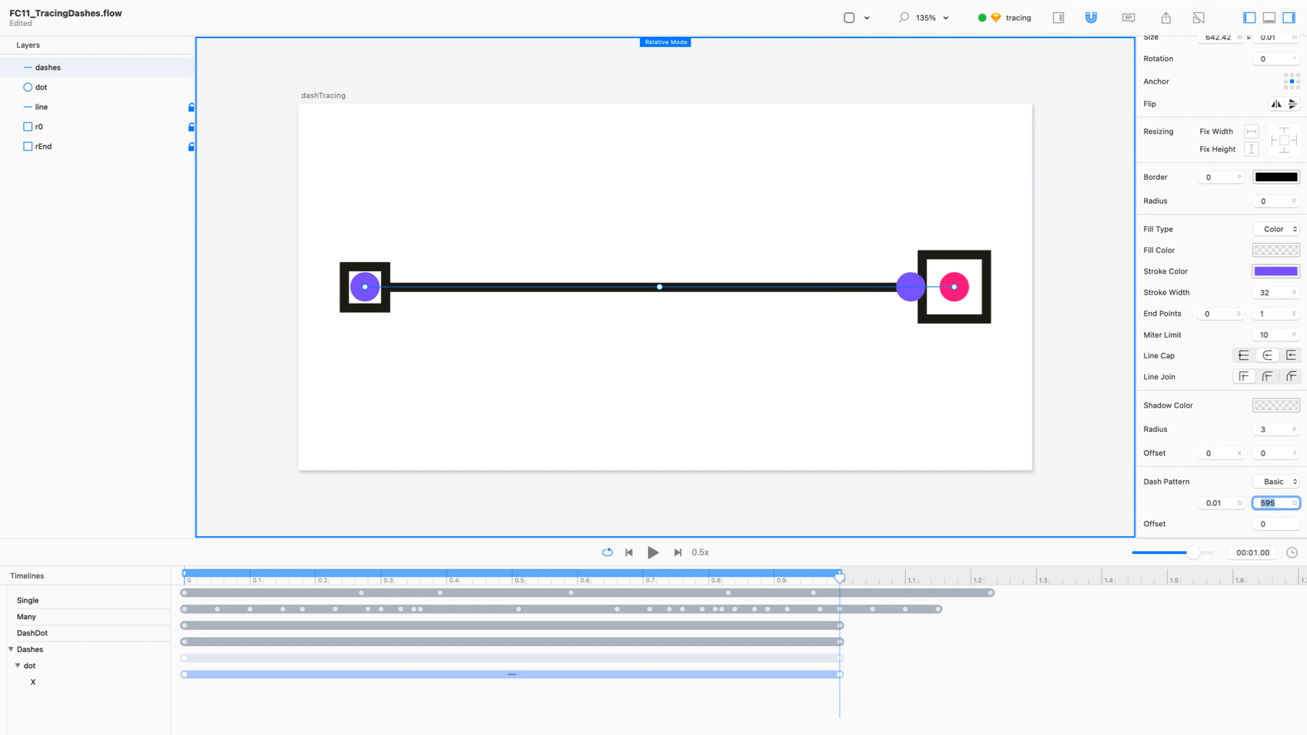
key("Up")
key("Up")
key("Up")
key("Up")
key("Up")
key("Up")
key("Up")
key("Up")
key("Up")
key("Up")
key("Up")
key("Up")
key("Up")
key("Up")
key("Up")
key("Up")
key("Up")
key("Up")
key("Up")
key("Up")
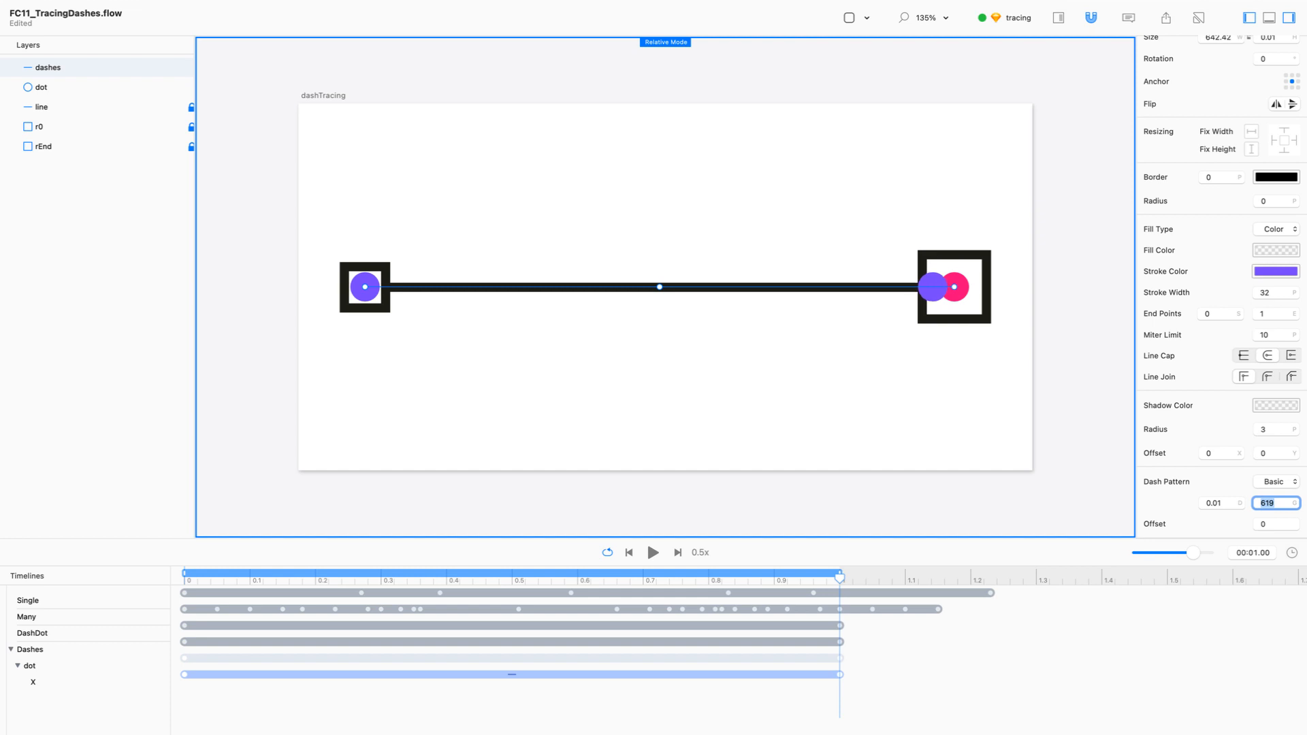
key("Up")
key("Up")
key("Up")
key("Up")
key("Down")
key("Up")
key("super+r")
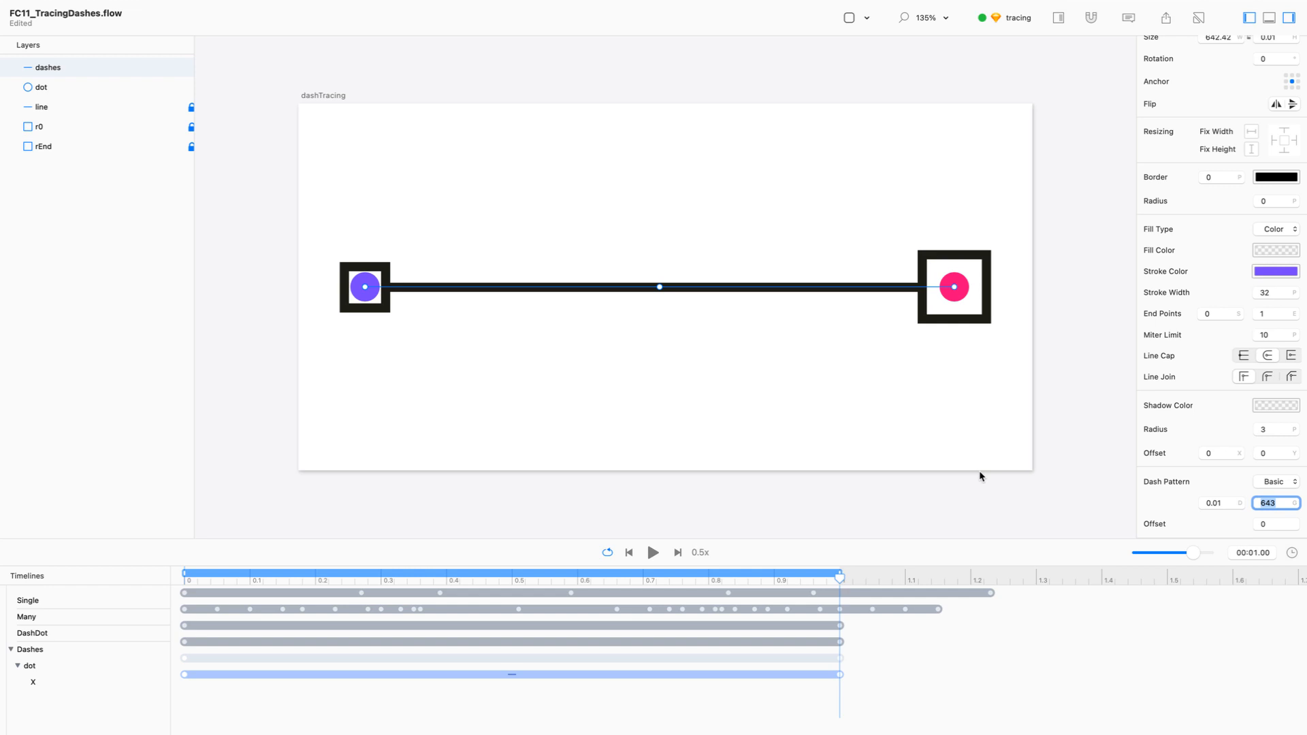
Step: Try a positive dash offset on the dashes line at 1 second, entering 70 and raising it in steps of 10
left_click(1292, 529)
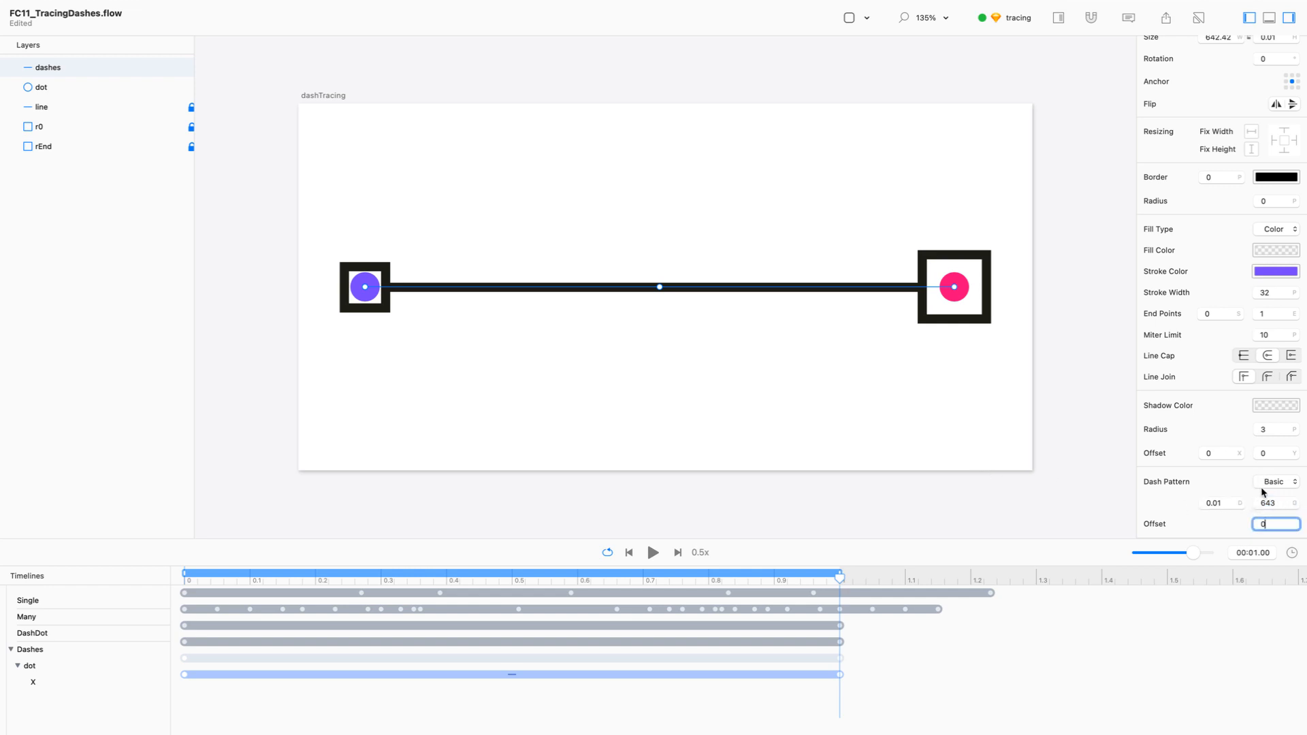
left_click(1276, 502)
left_click(1269, 523)
type("70")
key("Return")
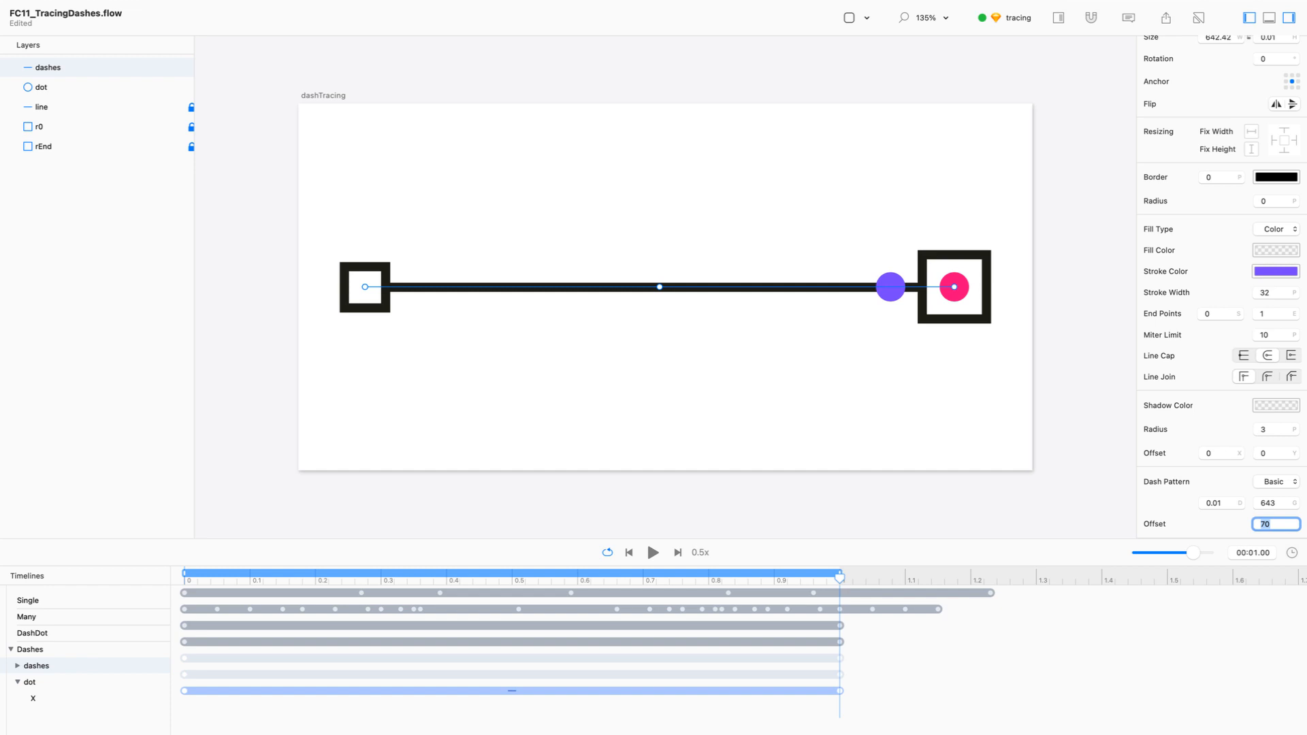
key("shift+Up")
key("shift+Up")
key("shift+Up")
key("shift+Up")
key("shift+Up")
key("shift+Up")
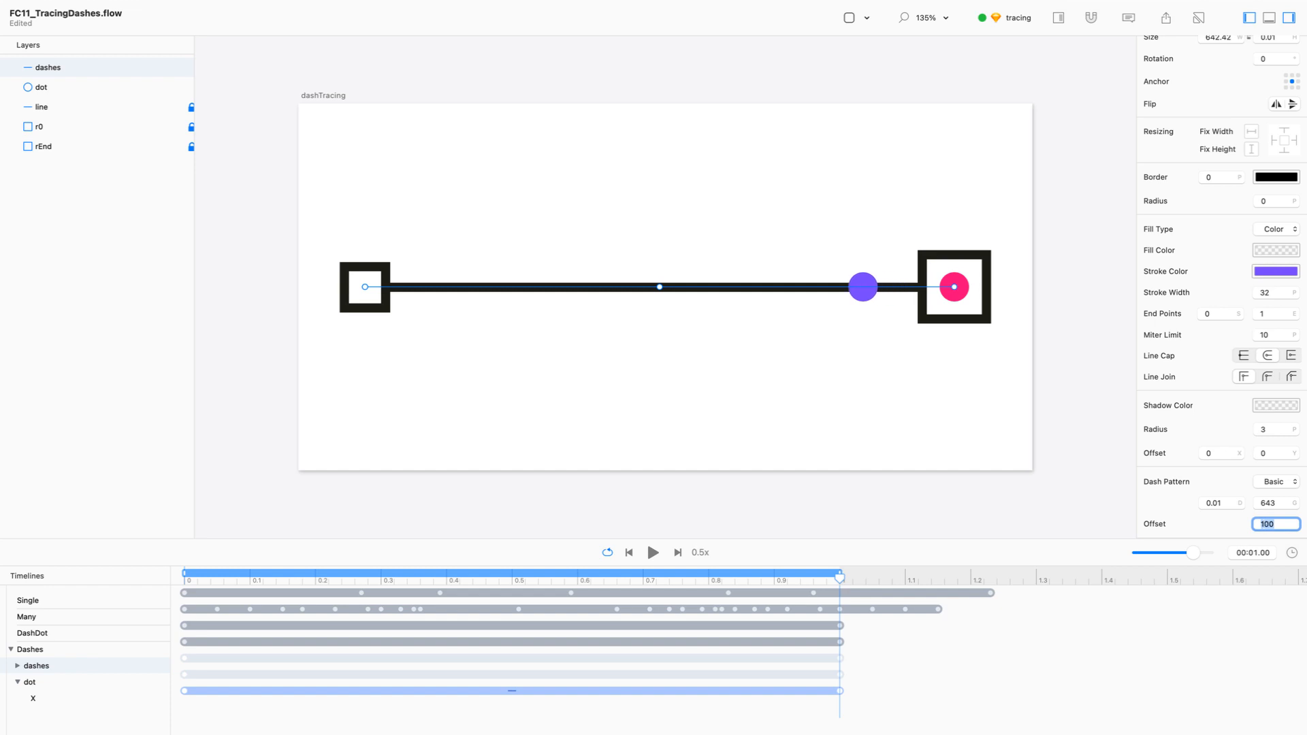
Step: Lower the dash offset gradually through 0 to -590 to move the purple dot toward the end square
key("shift+Down")
key("shift+Down")
key("shift+Down")
key("shift+Down")
key("shift+Down")
key("shift+Down")
key("shift+Down")
key("shift+Down")
key("shift+Down")
key("shift+Down")
key("shift+Down")
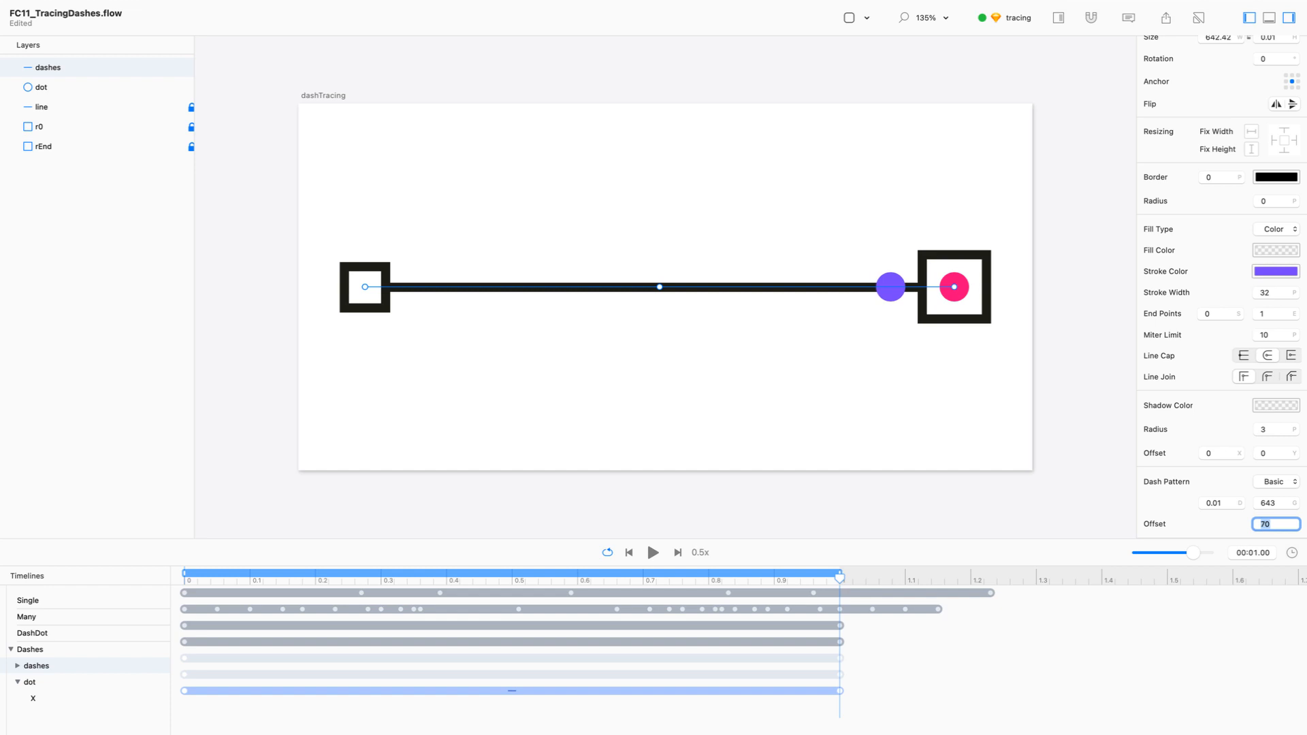
key("shift+Down")
key("shift+Down")
key("shift+Down")
key("shift+Down")
key("shift+Down")
key("shift+Down")
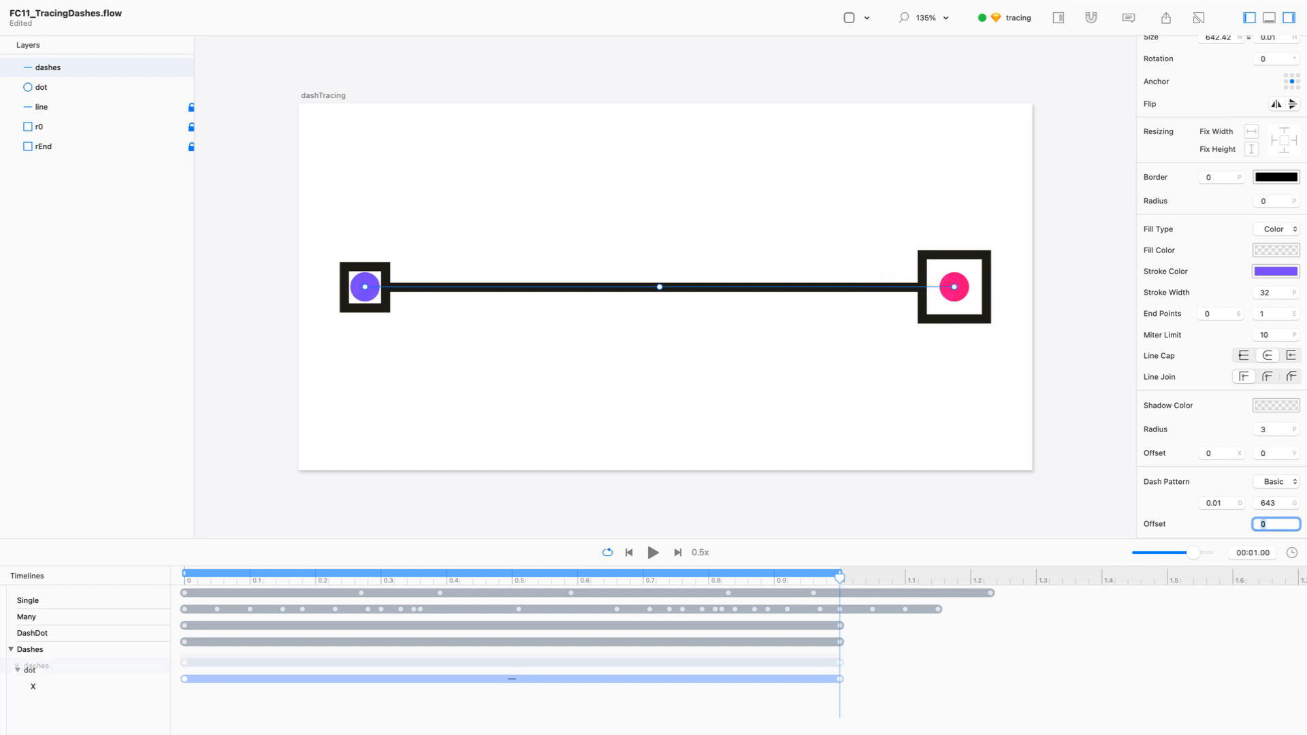
key("shift+Down")
key("shift+Down")
key("shift+Down")
key("shift+Down")
key("shift+Down")
key("shift+Down")
key("shift+Down")
key("shift+Down")
key("shift+Down")
key("shift+Down")
key("shift+Down")
key("shift+Down")
key("shift+Down")
key("shift+Down")
key("shift+Down")
key("shift+Down")
key("shift+Down")
key("shift+Down")
key("shift+Down")
key("shift+Down")
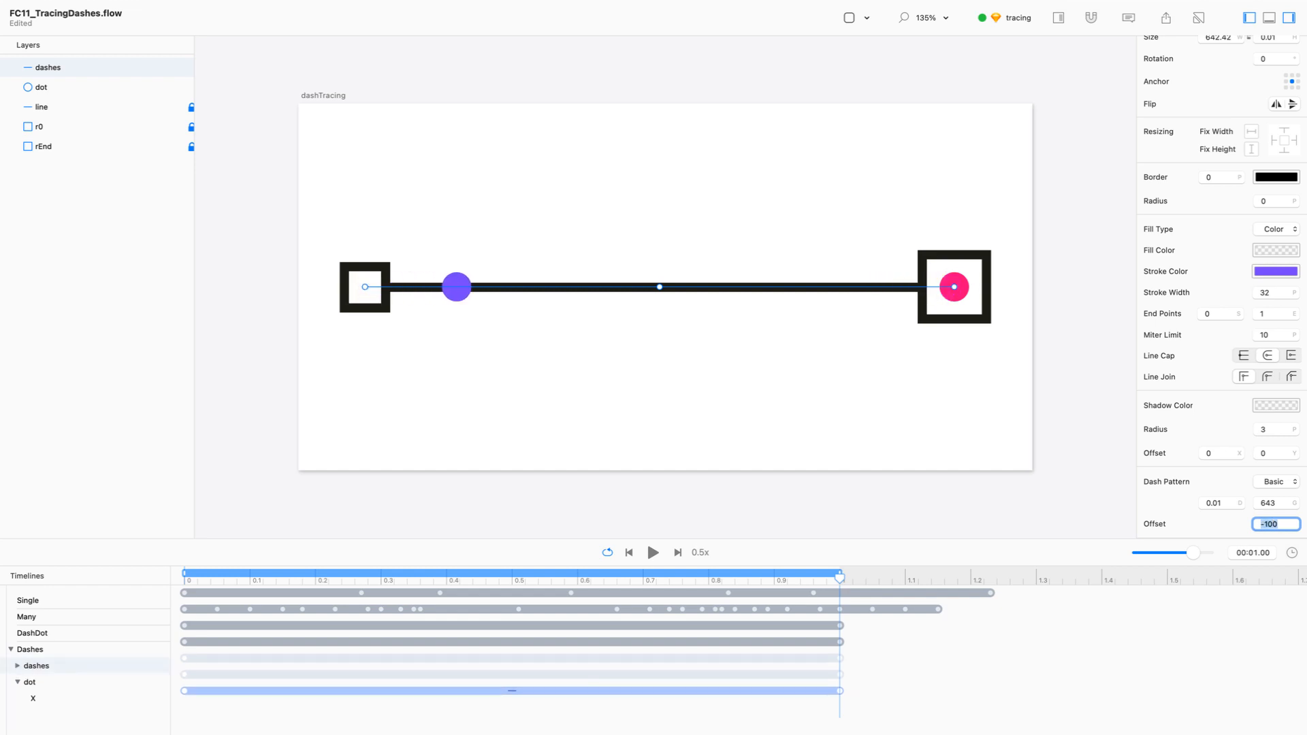
key("shift+Down")
key("shift+Down")
key("shift+Down")
key("shift+Down")
key("shift+Down")
key("shift+Down")
key("shift+Down")
key("shift+Down")
key("shift+Down")
key("shift+Down")
key("shift+Down")
key("shift+Down")
key("shift+Down")
key("shift+Down")
key("shift+Down")
key("shift+Down")
key("shift+Down")
key("shift+Down")
key("shift+Down")
key("shift+Down")
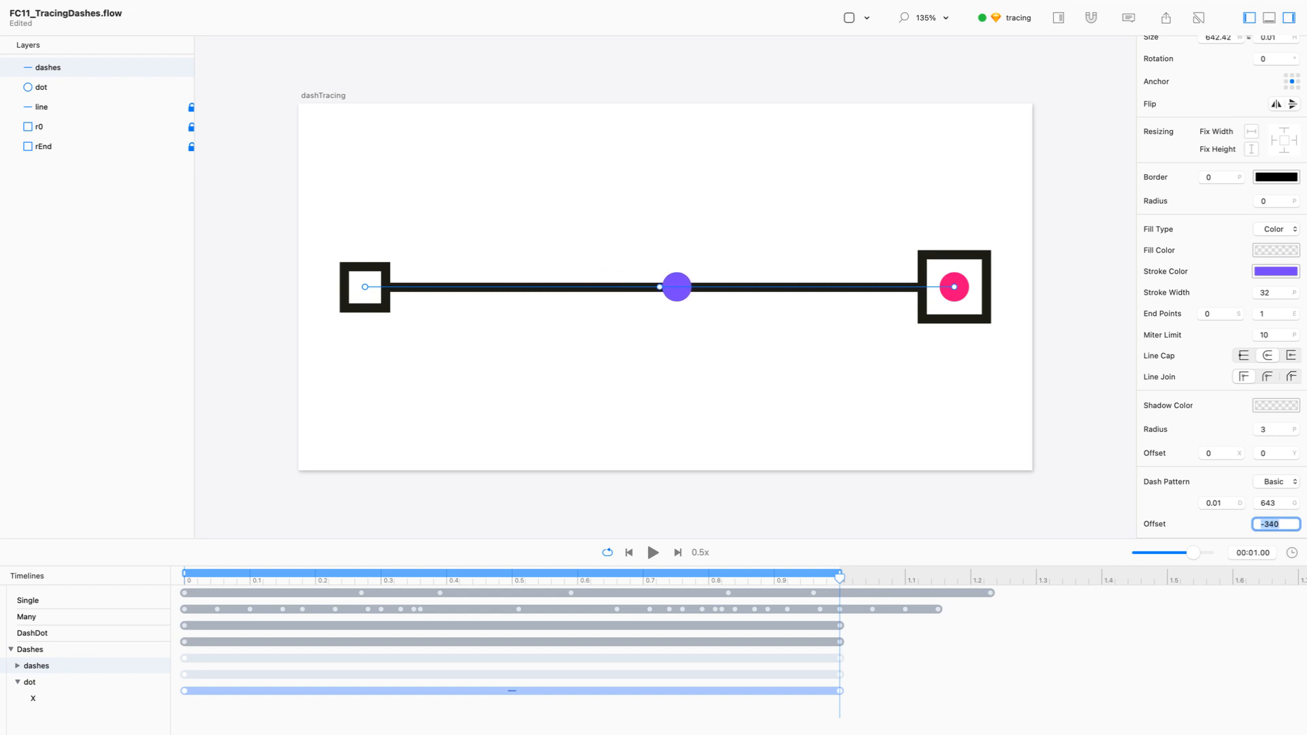
key("shift+Down")
key("shift+Down")
key("shift+Down")
key("shift+Down")
key("shift+Down")
key("shift+Down")
key("shift+Down")
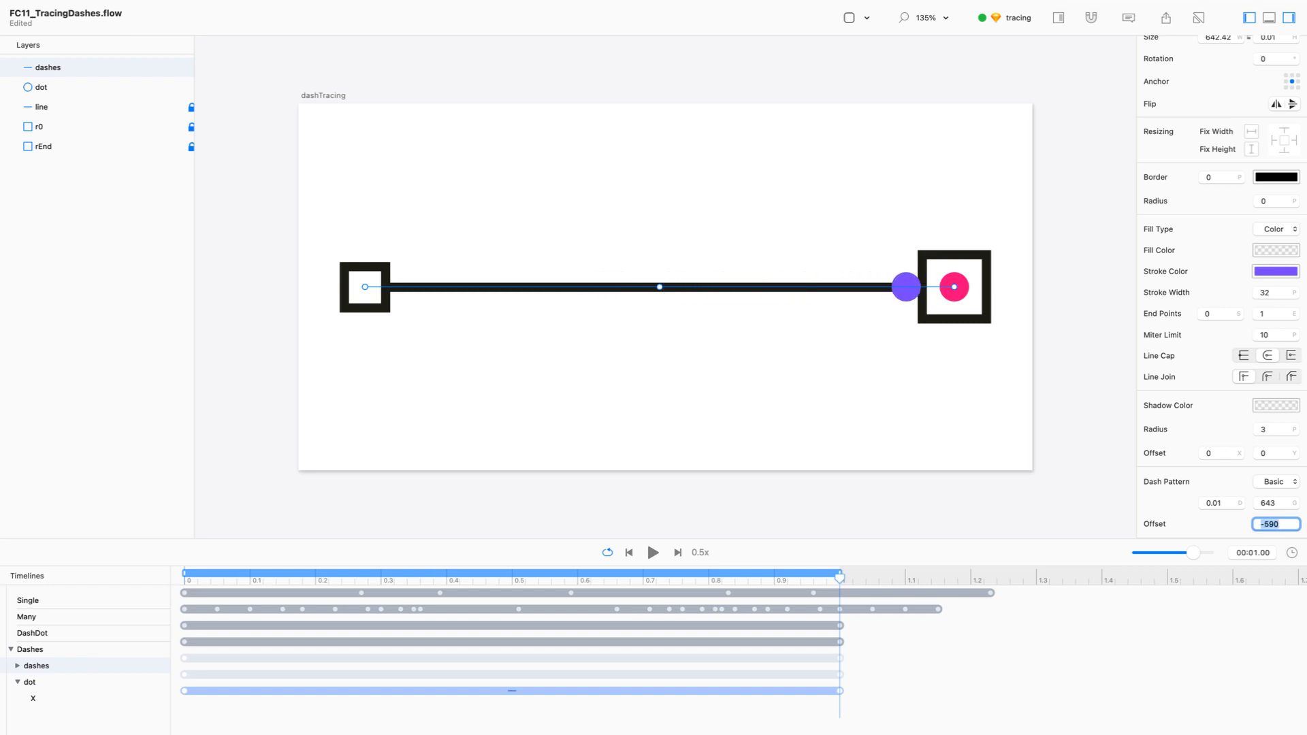
Step: Try a dash offset of 642 and fine-tune it in single units to 644
type("642")
key("Return")
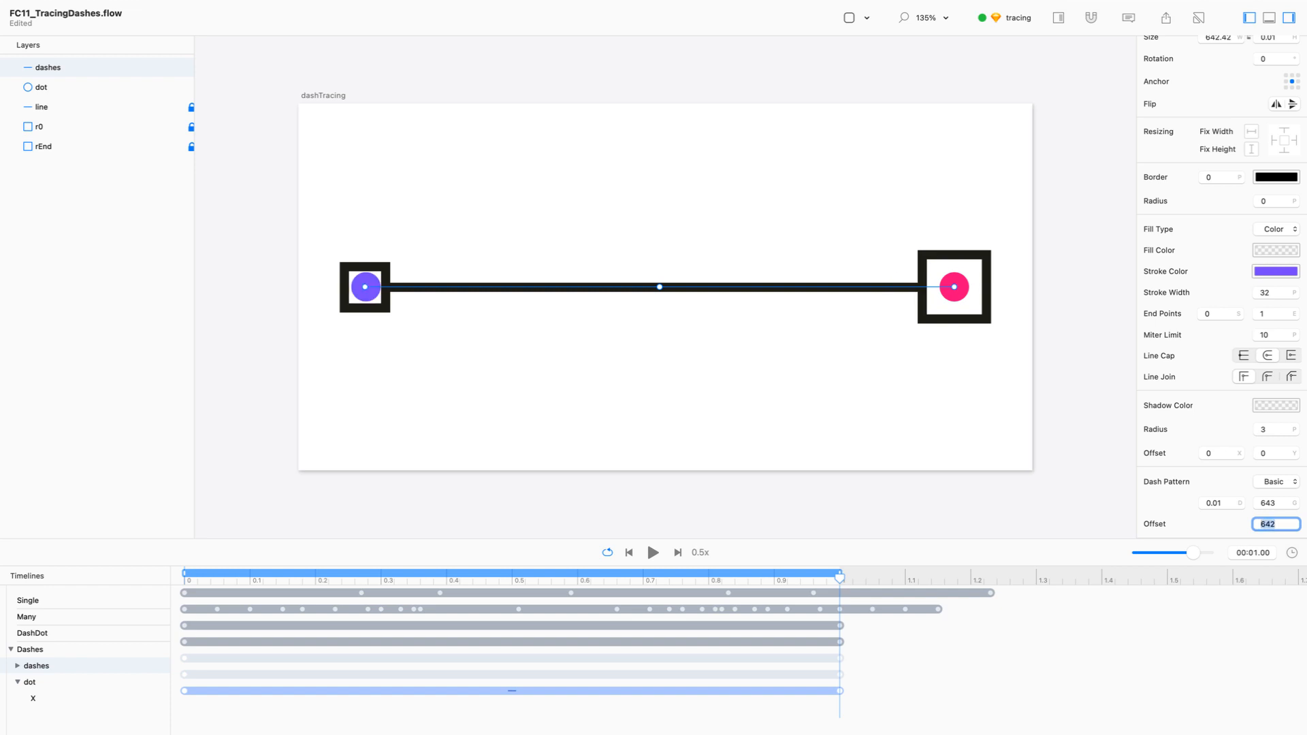
key("Down")
key("Down")
key("Down")
key("Up")
key("Up")
key("Up")
key("Up")
key("Up")
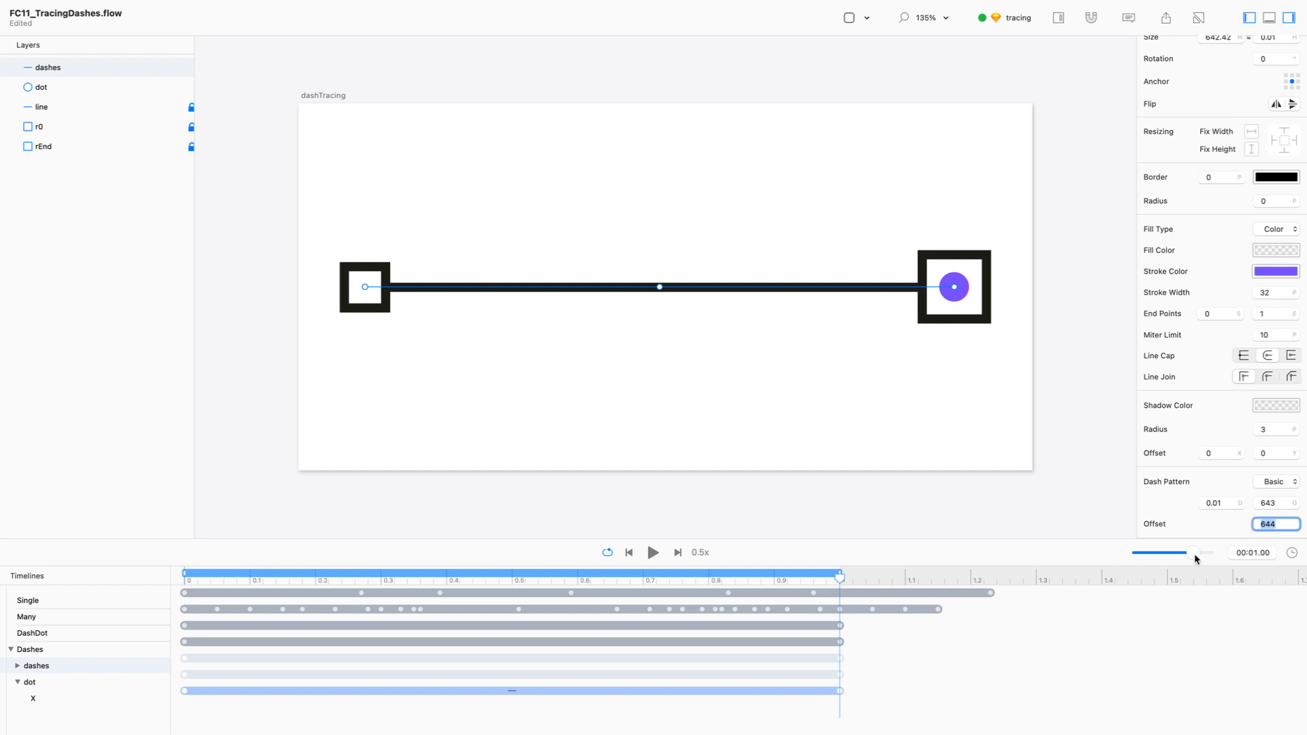
Step: Set the dashes line's dash offset at 1 second to -642 and scrub the timeline to check the motion
left_click(1269, 522)
key("Return")
left_click_drag(839, 580, 849, 622)
Step: Reveal the animated properties of dashes and change the Dash Offset transition's easing to Linear
left_click(17, 665)
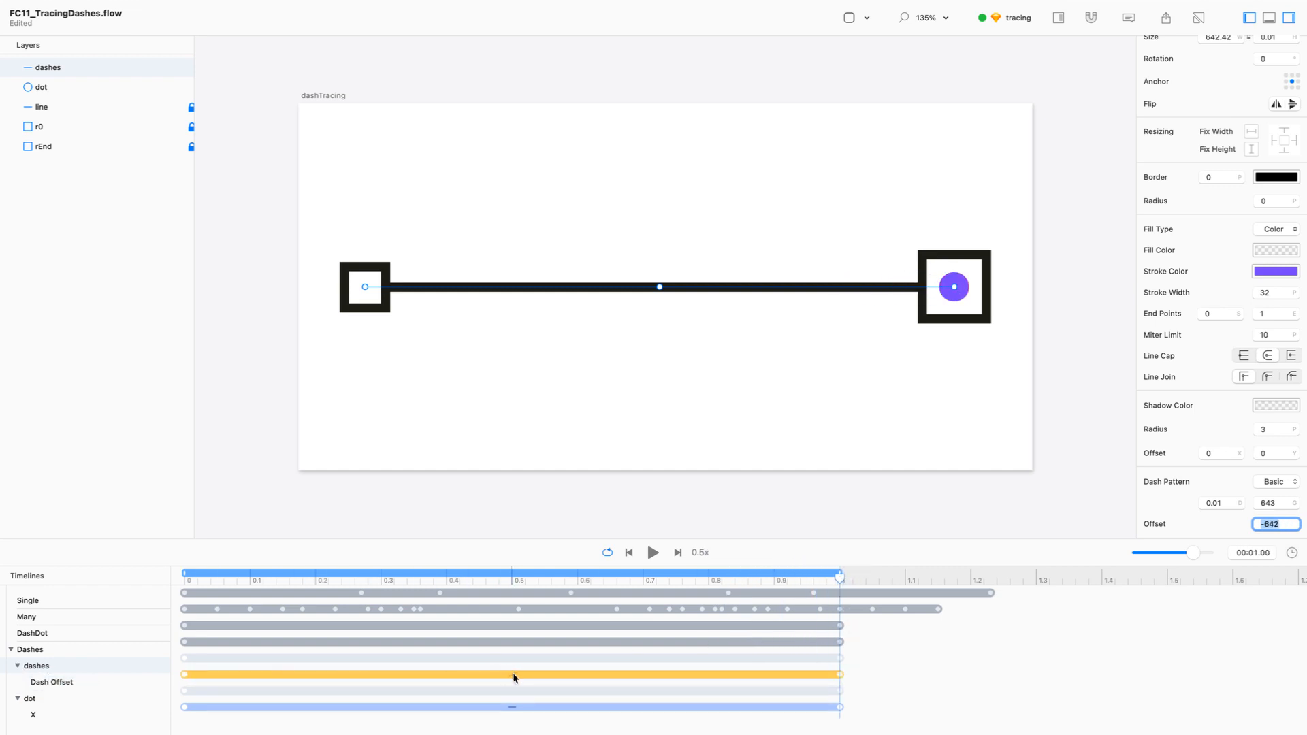
left_click(512, 675)
left_click(645, 157)
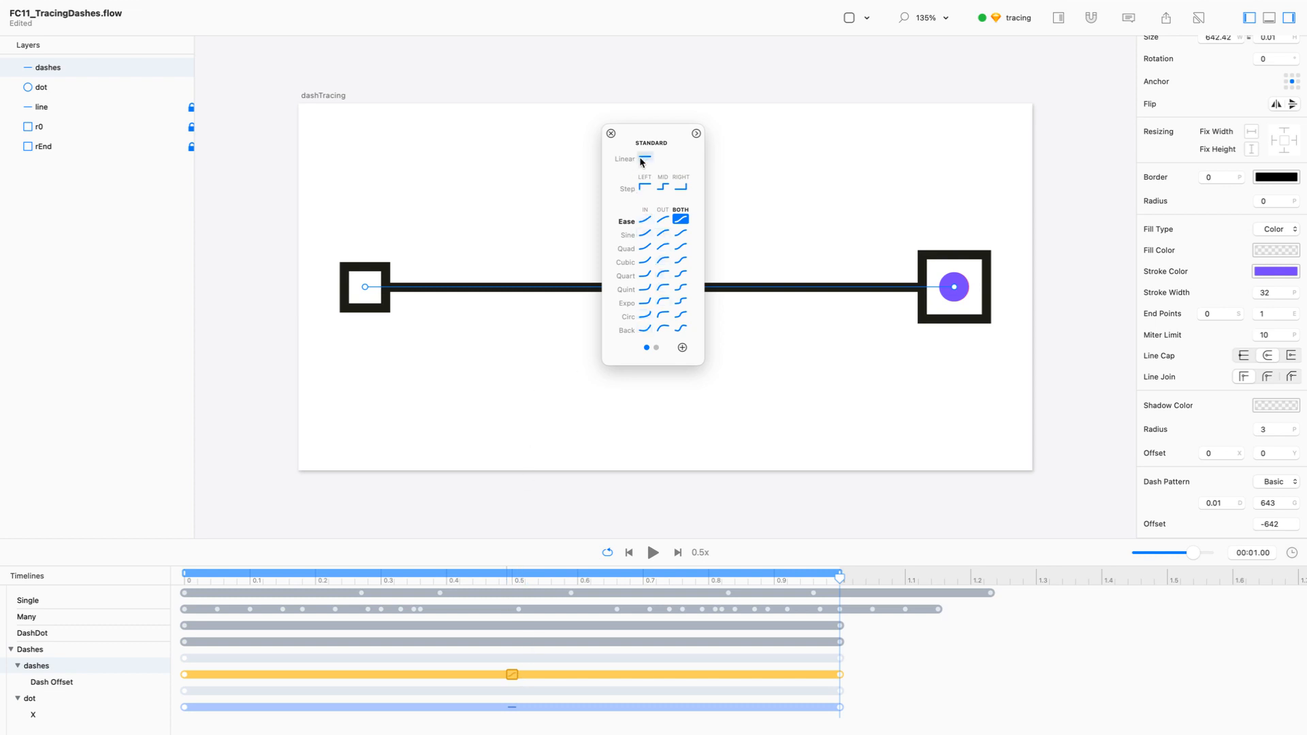
left_click(611, 134)
Step: Play the animation to compare the purple dash with the dot, and select the dashes layer
left_click(764, 409)
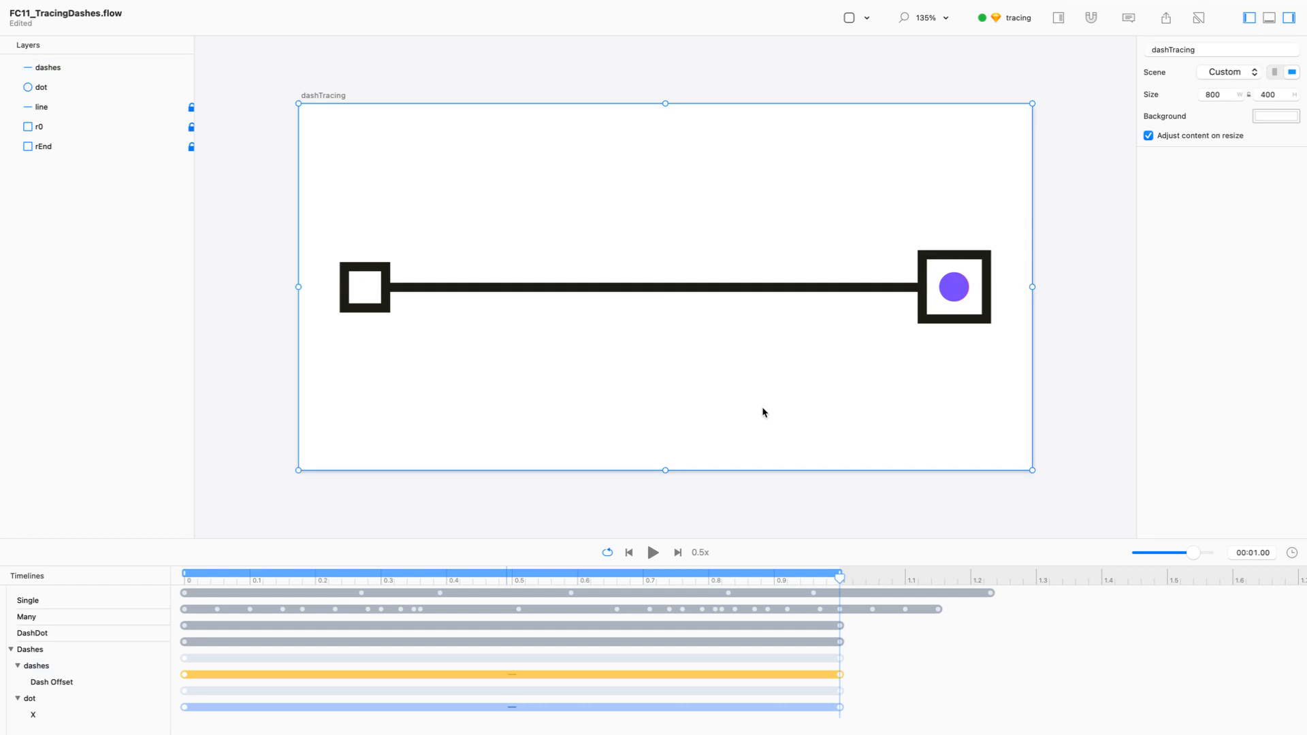
key("space")
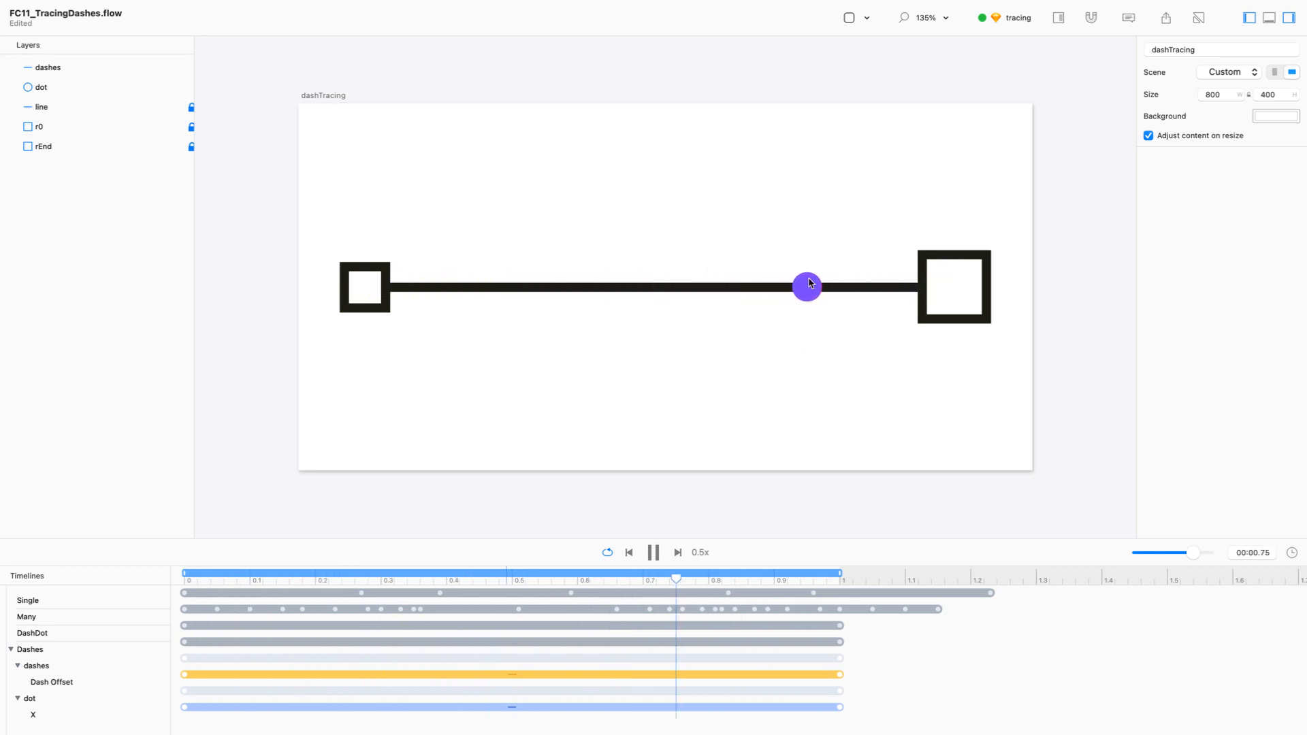
left_click(69, 111)
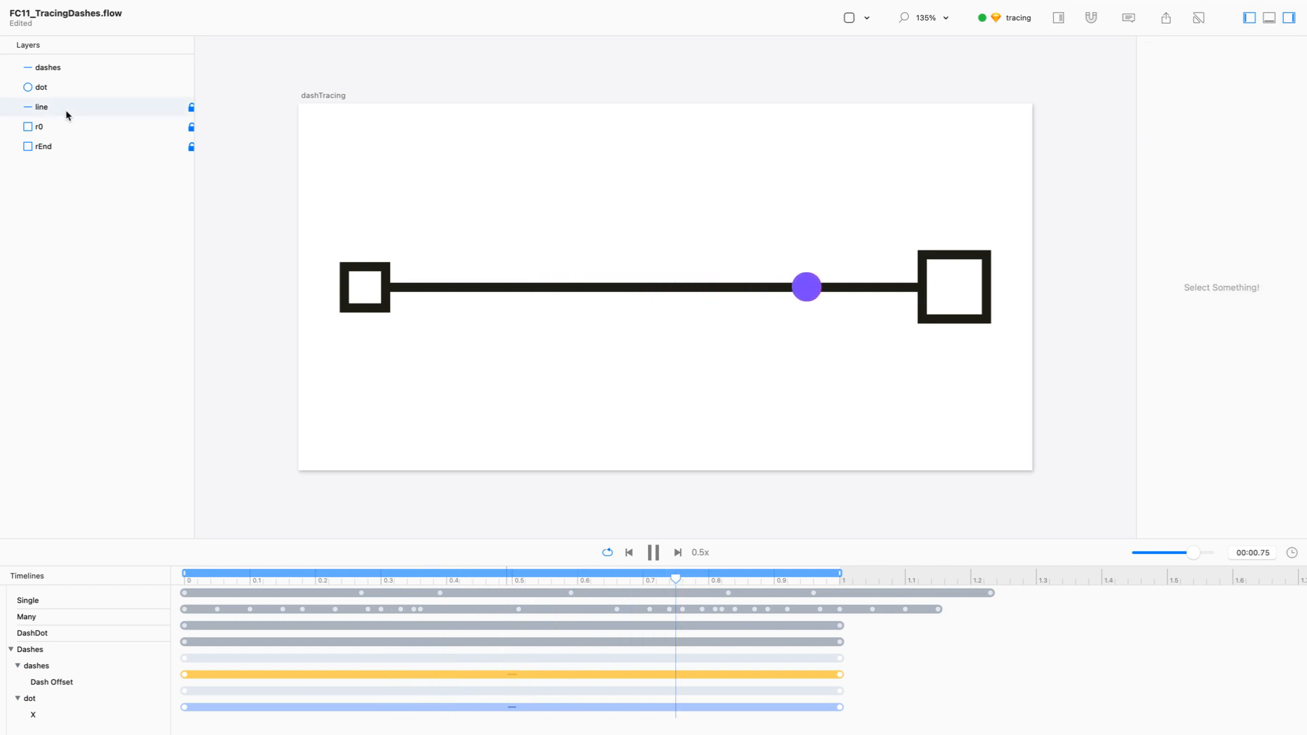
left_click(78, 69)
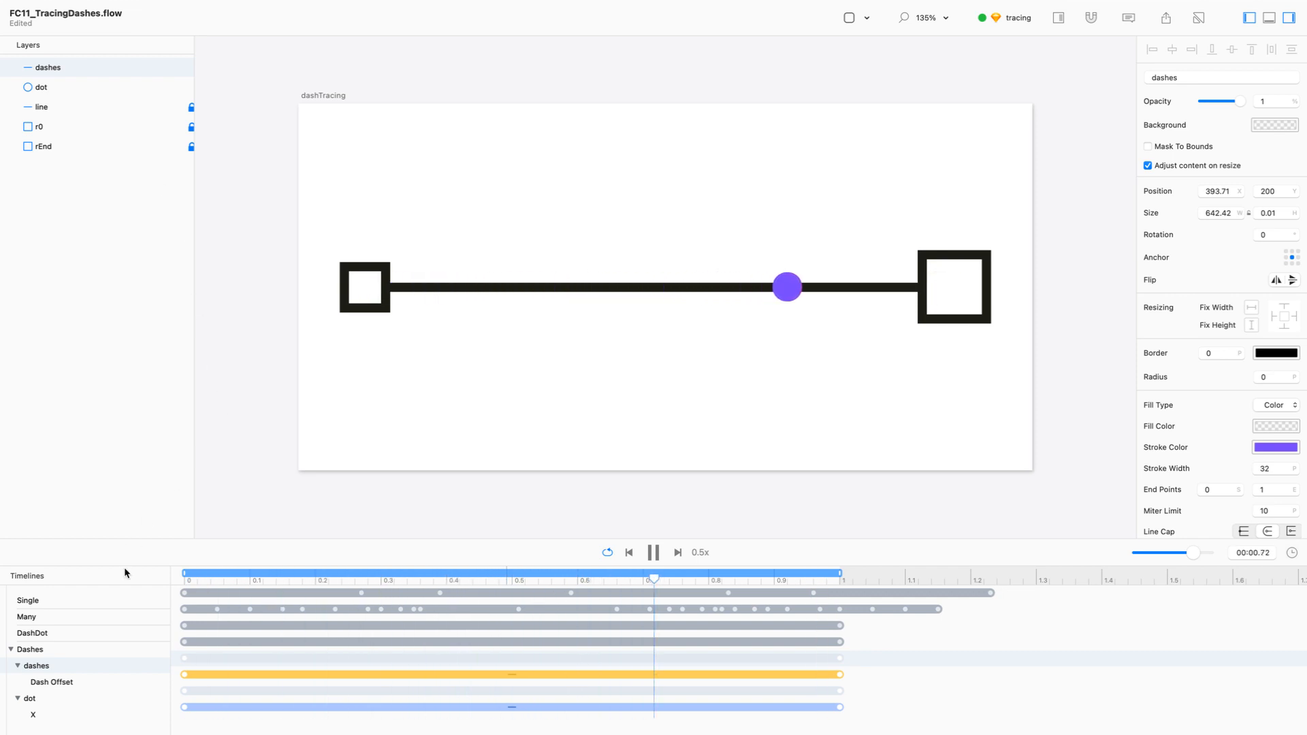
Step: Duplicate the Dashes timeline and rename the copy DashesLots
left_click(12, 650)
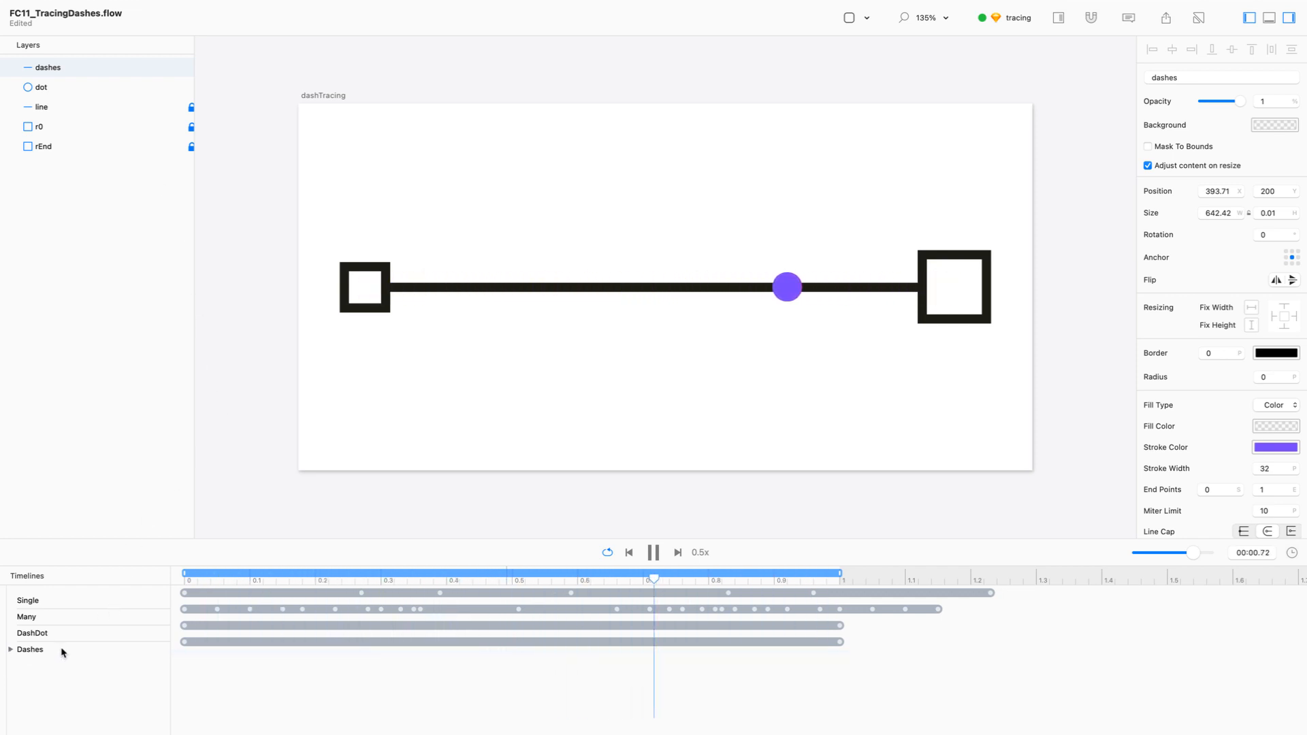
left_click(62, 648)
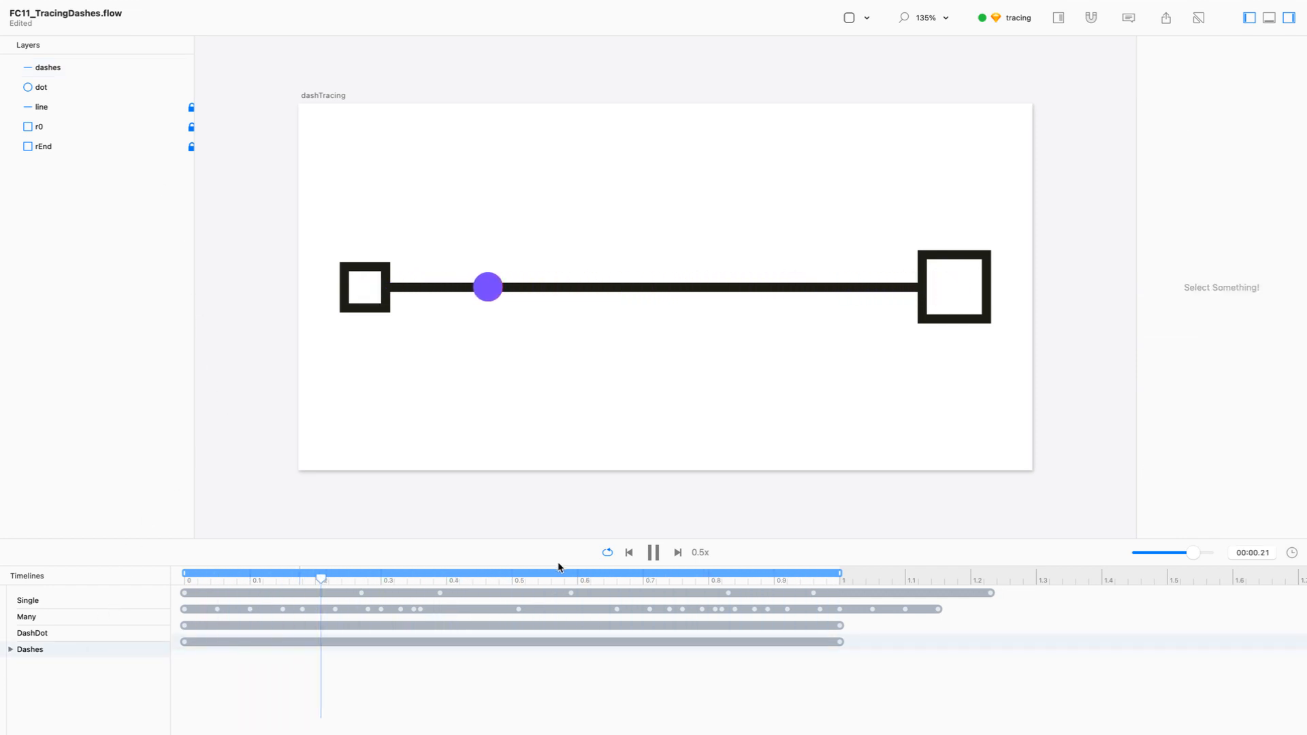
left_click(653, 552)
right_click(75, 651)
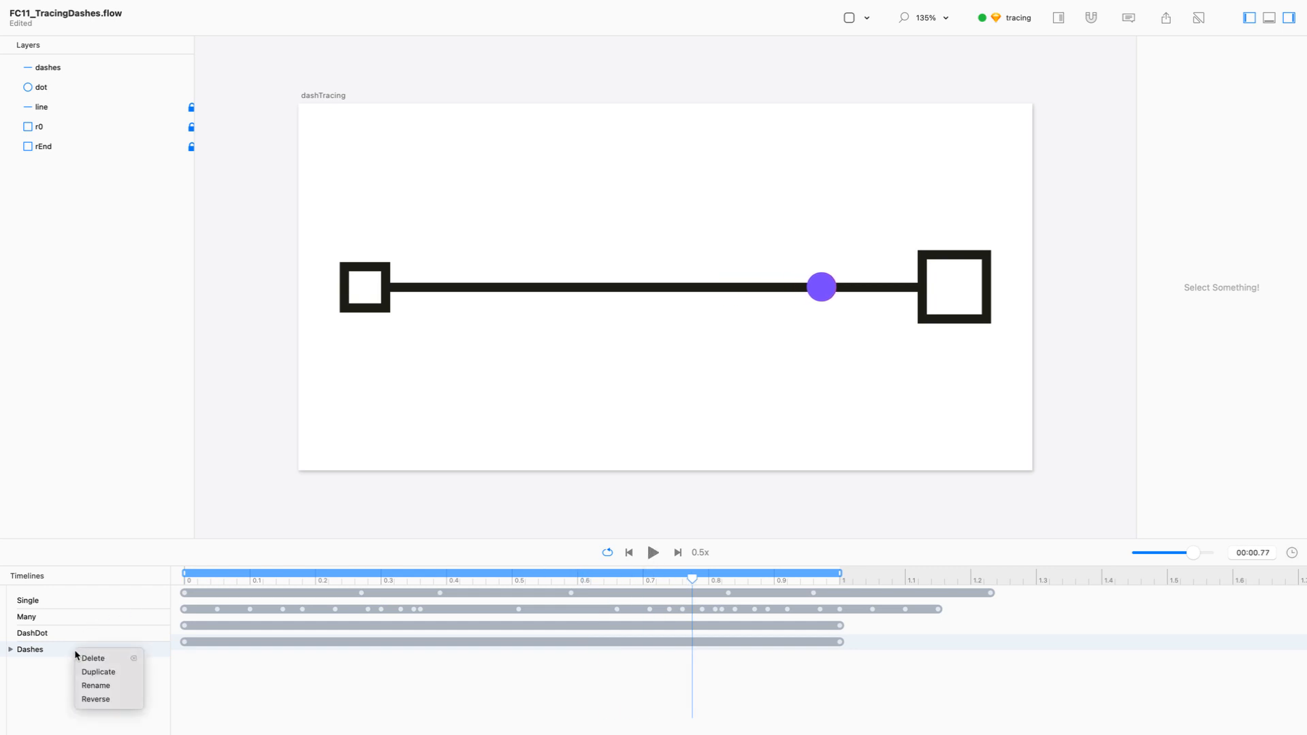
left_click(97, 672)
left_click(40, 667)
double_click(43, 666)
double_click(72, 667)
type("Lots")
key("Return")
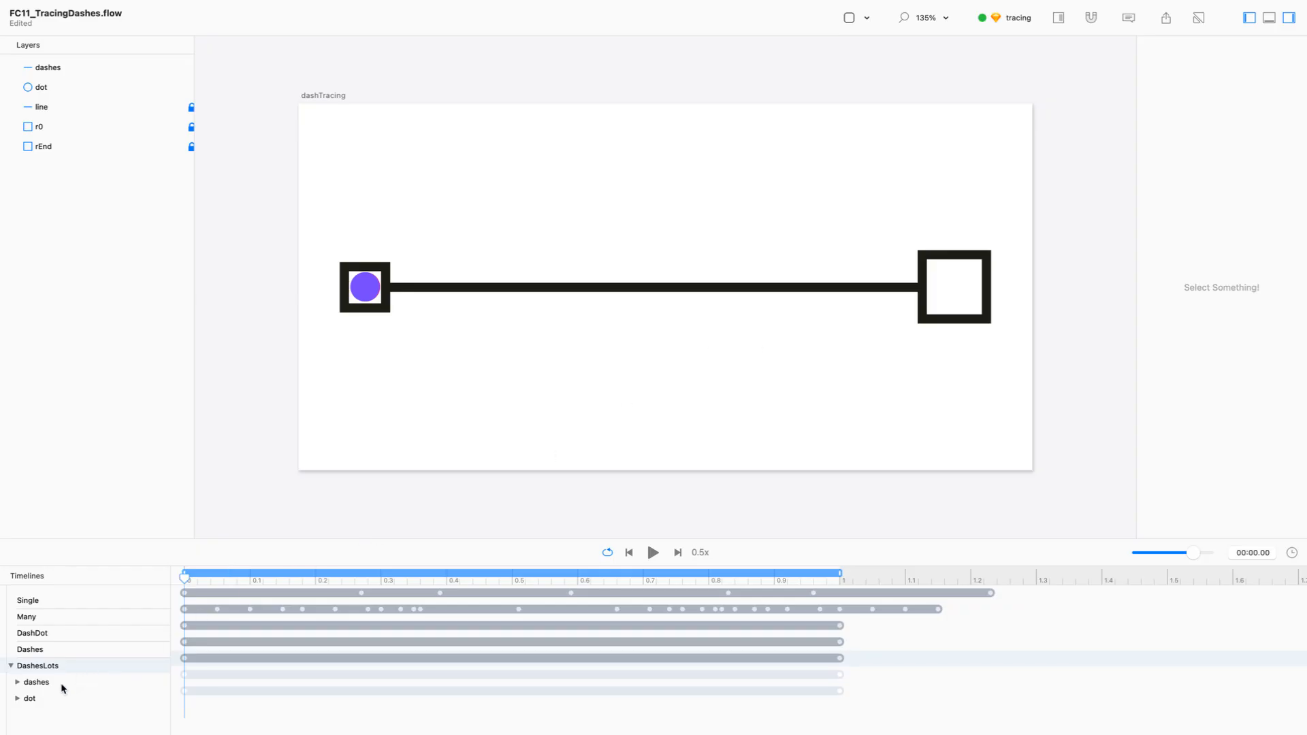
Step: Select the dashes line at the start of DashesLots, turn on Relative Mode, and set its dash pattern gap to 100
left_click(369, 292)
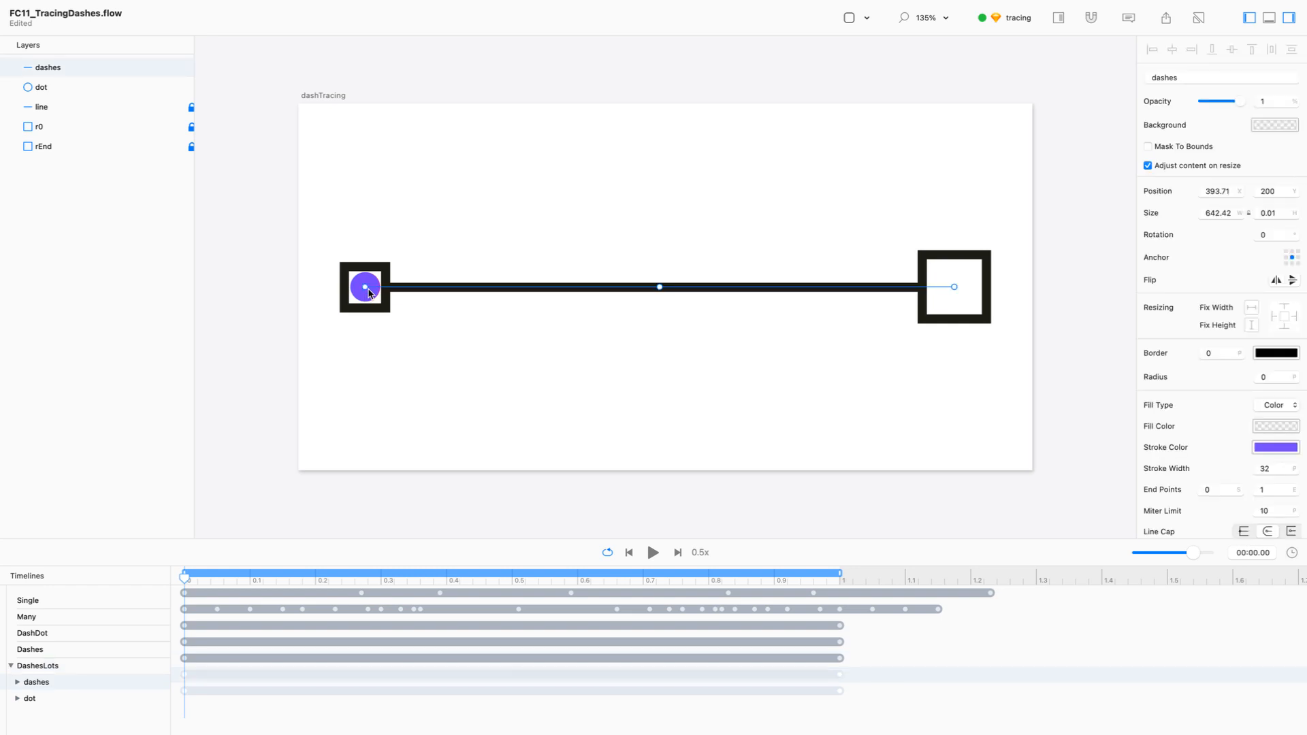
key("super+r")
scroll(1175, 482, "down", 5)
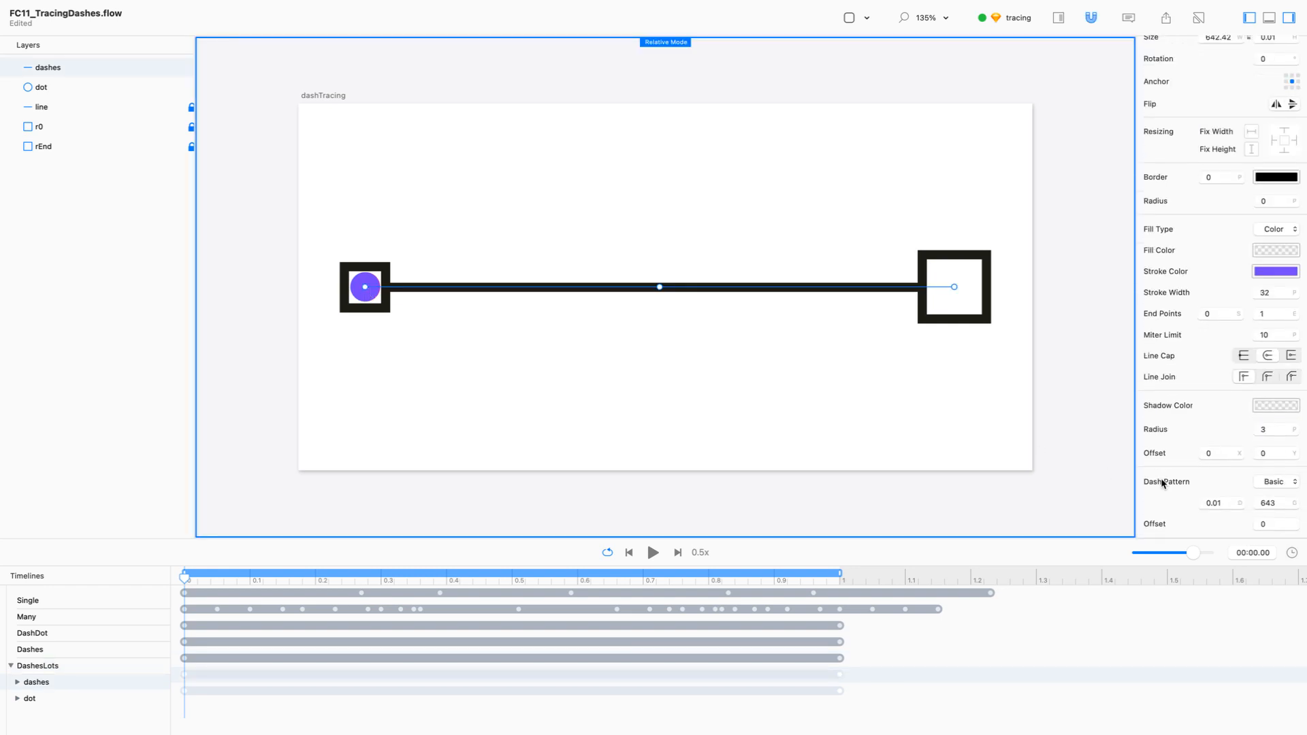
left_click(1278, 504)
type("100")
key("Return")
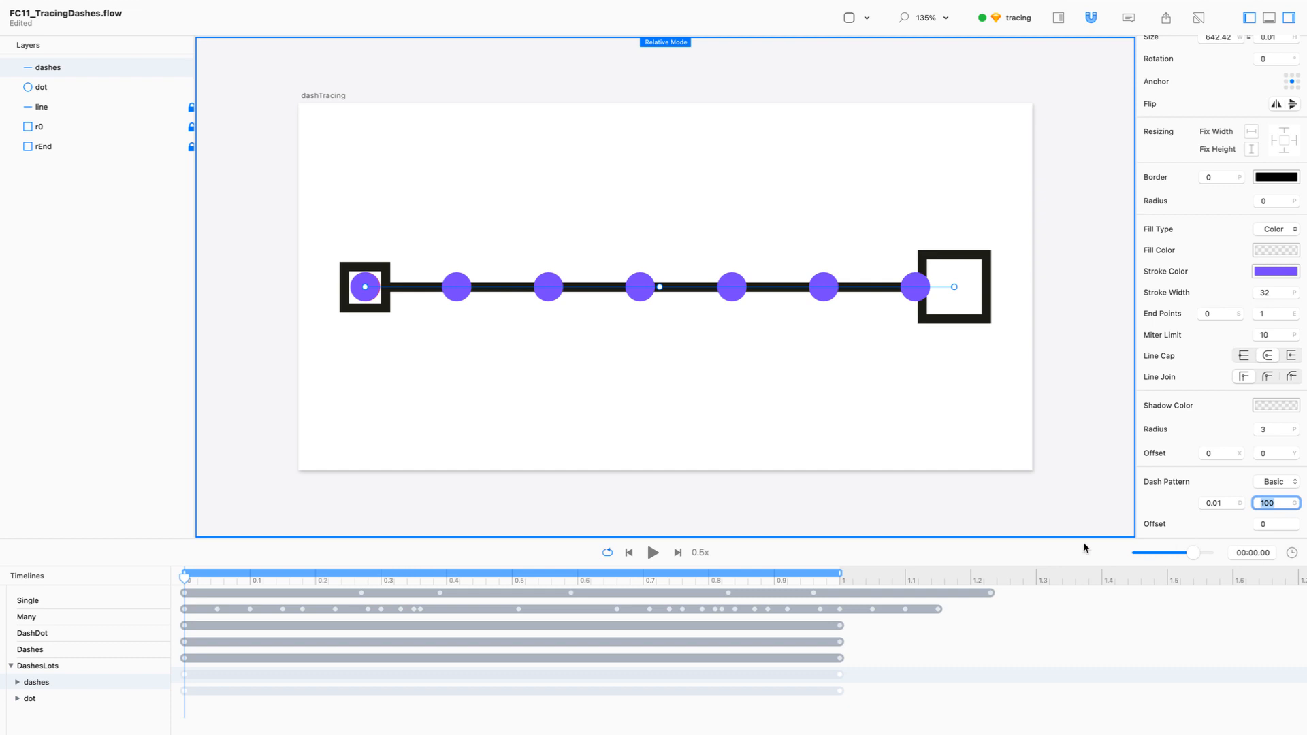
Step: Preview the motion of the repeated dots and return the playhead to the start of the timeline
left_click(656, 554)
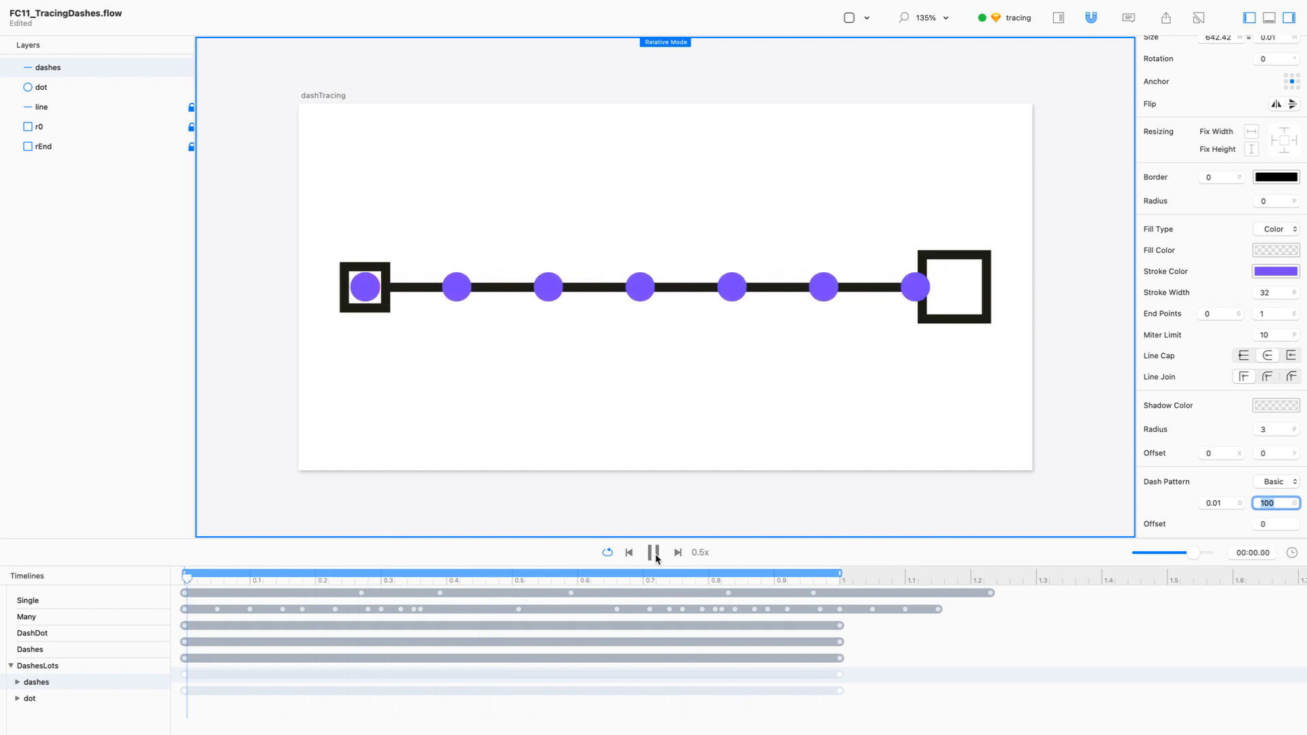
left_click(654, 553)
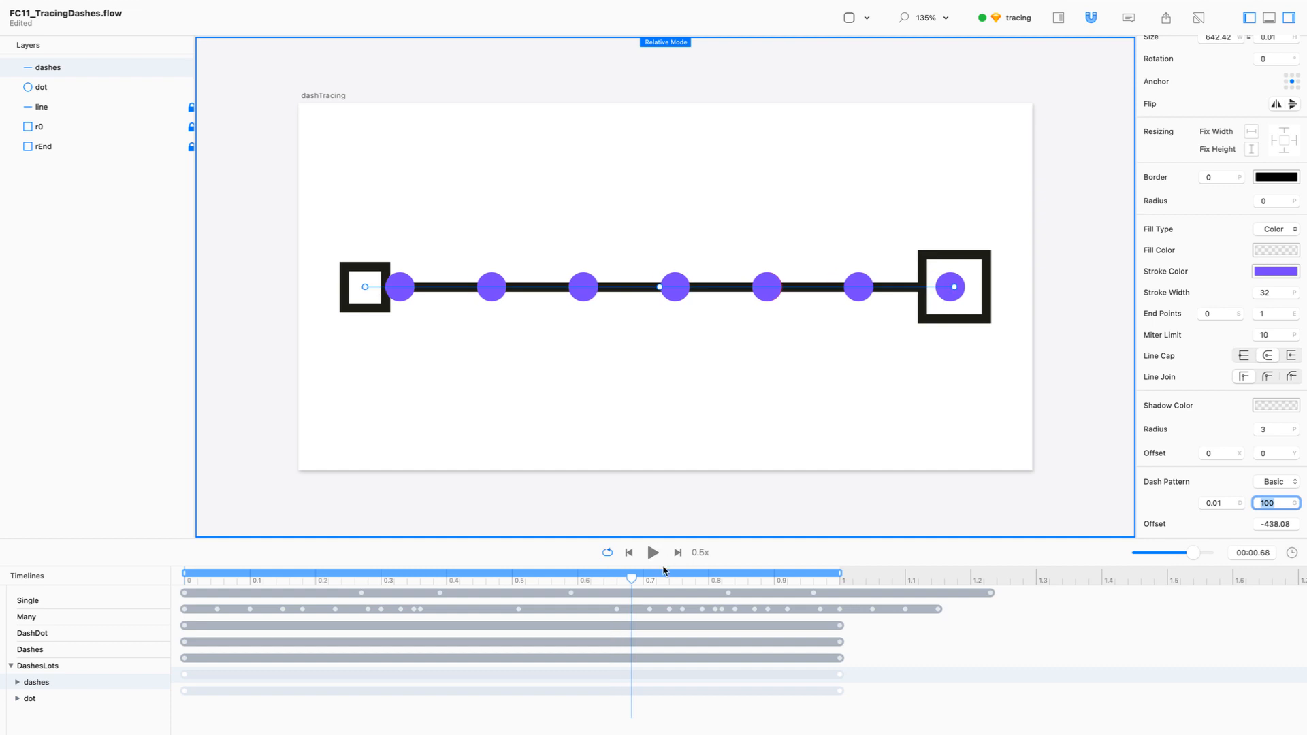
left_click_drag(631, 577, 88, 604)
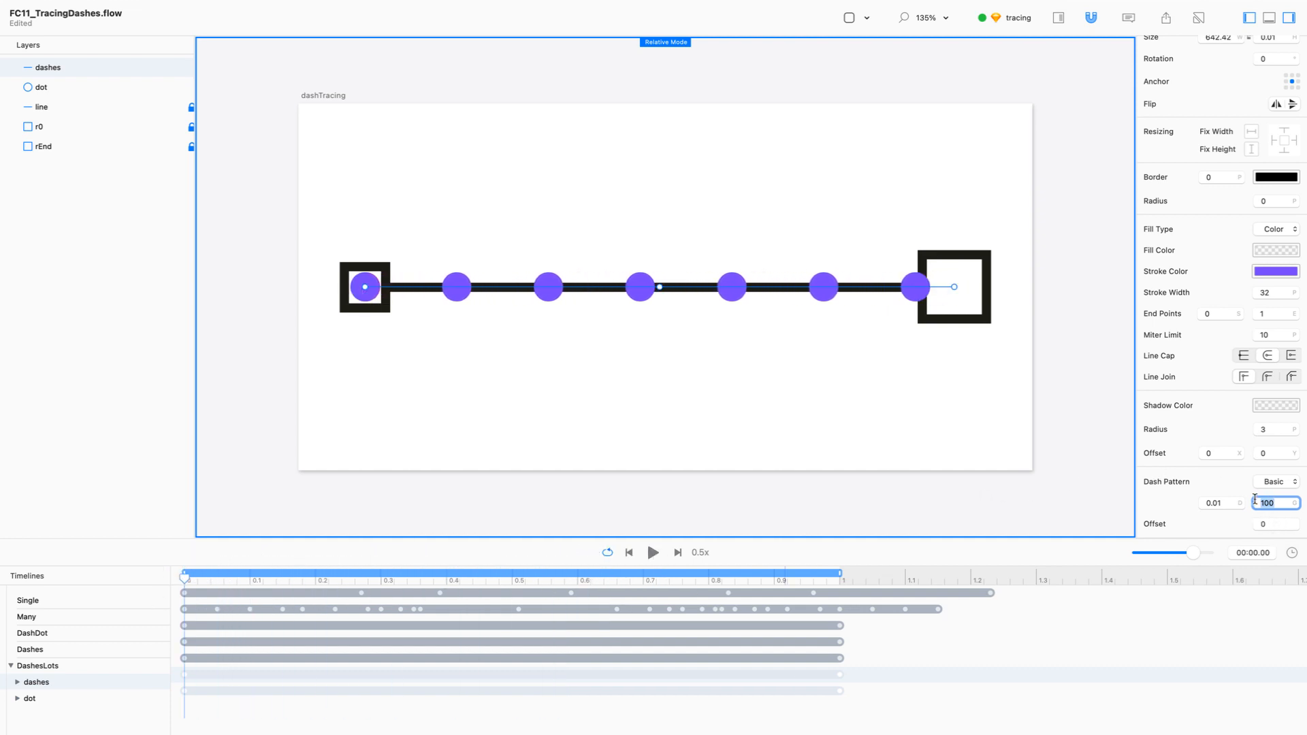
Step: Set the dashes line's dash offset at 1 second to -100
left_click_drag(804, 584, 892, 577)
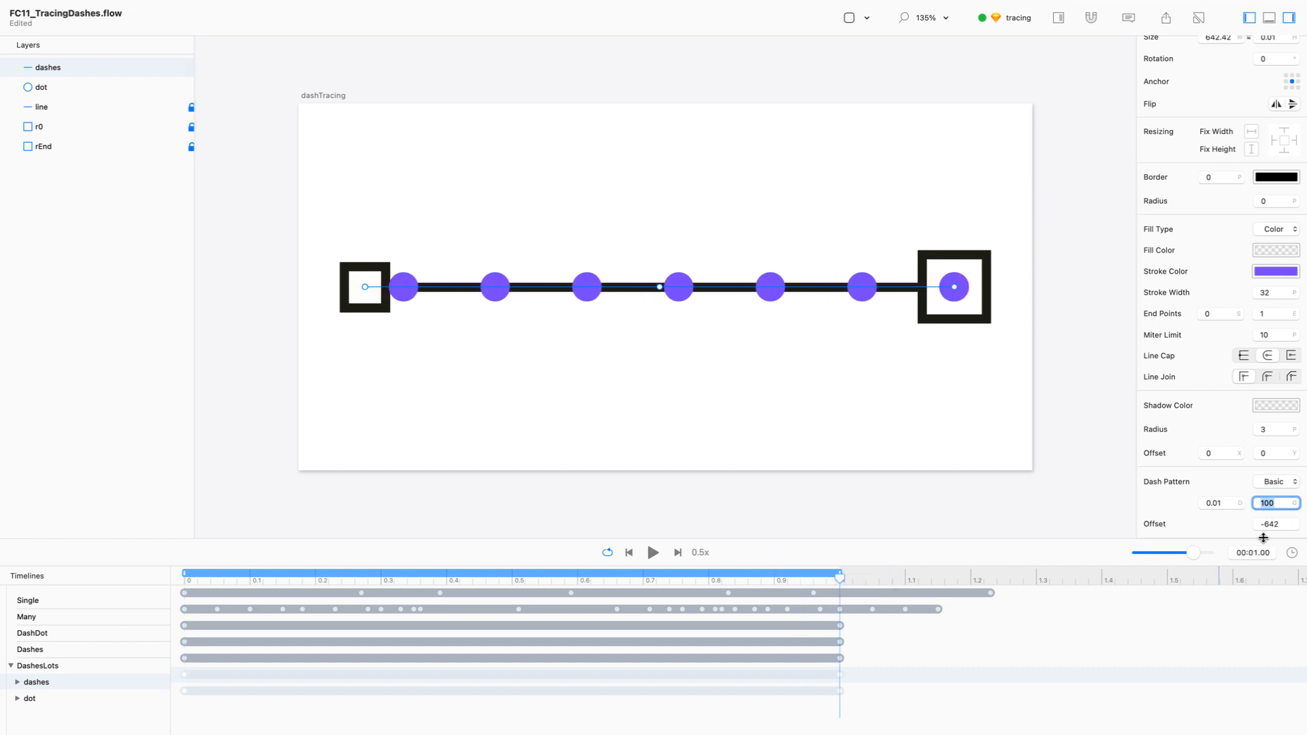
left_click(1291, 526)
type("-10")
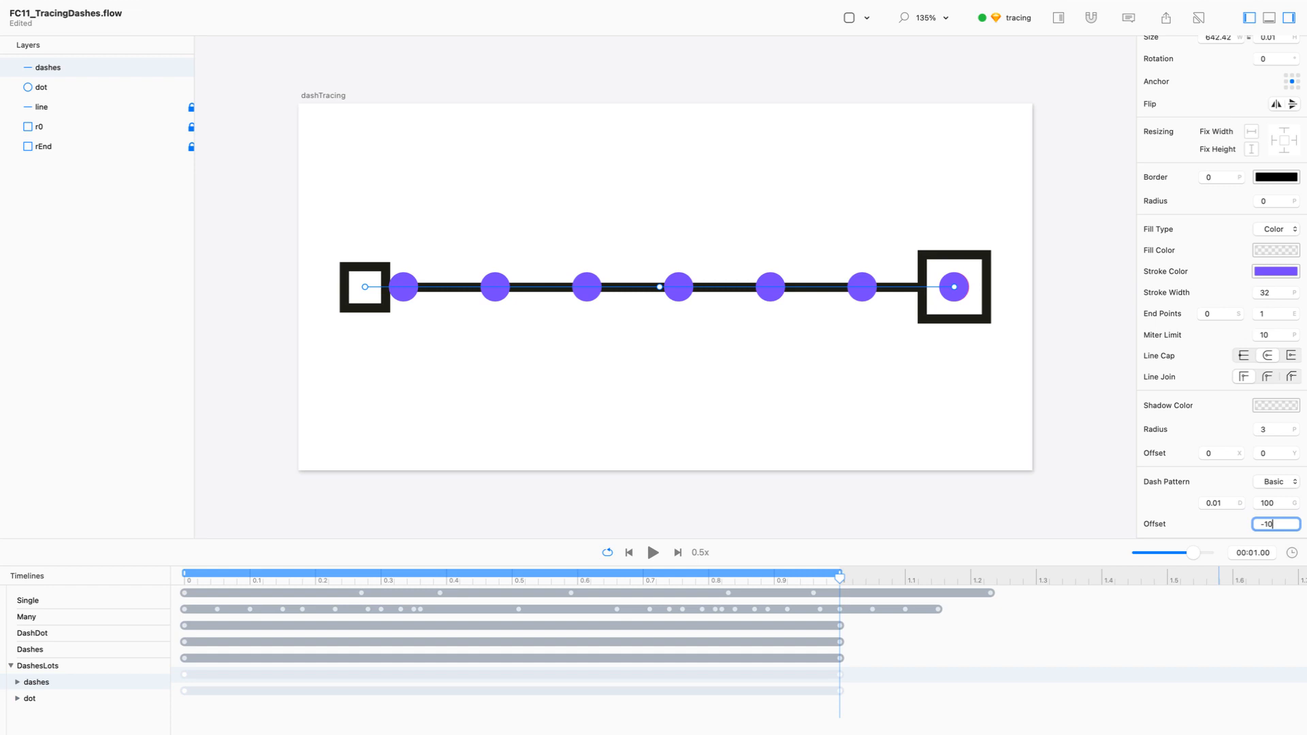
type("0")
key("Return")
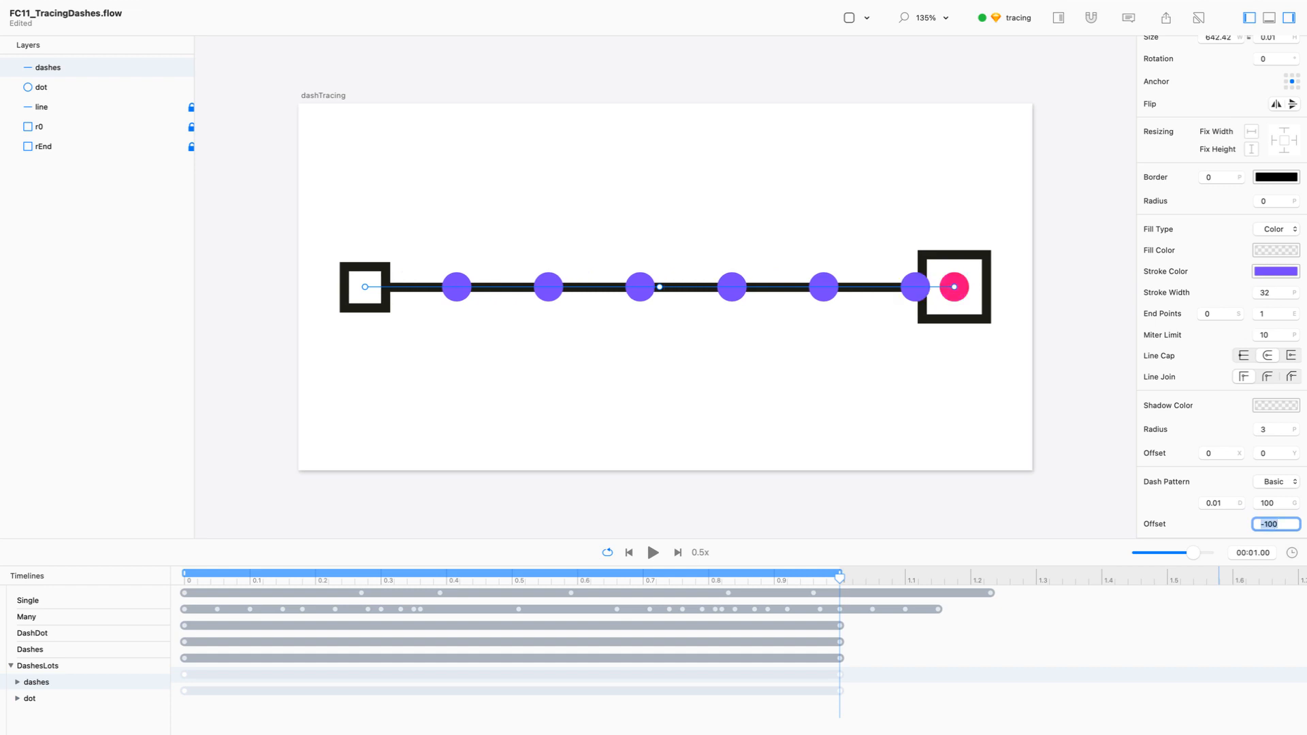
Step: Try a dash offset of 0 at 1 second and nudge it down and back up in steps of 10
left_click(1290, 522)
key("super+a")
type("0")
key("Return")
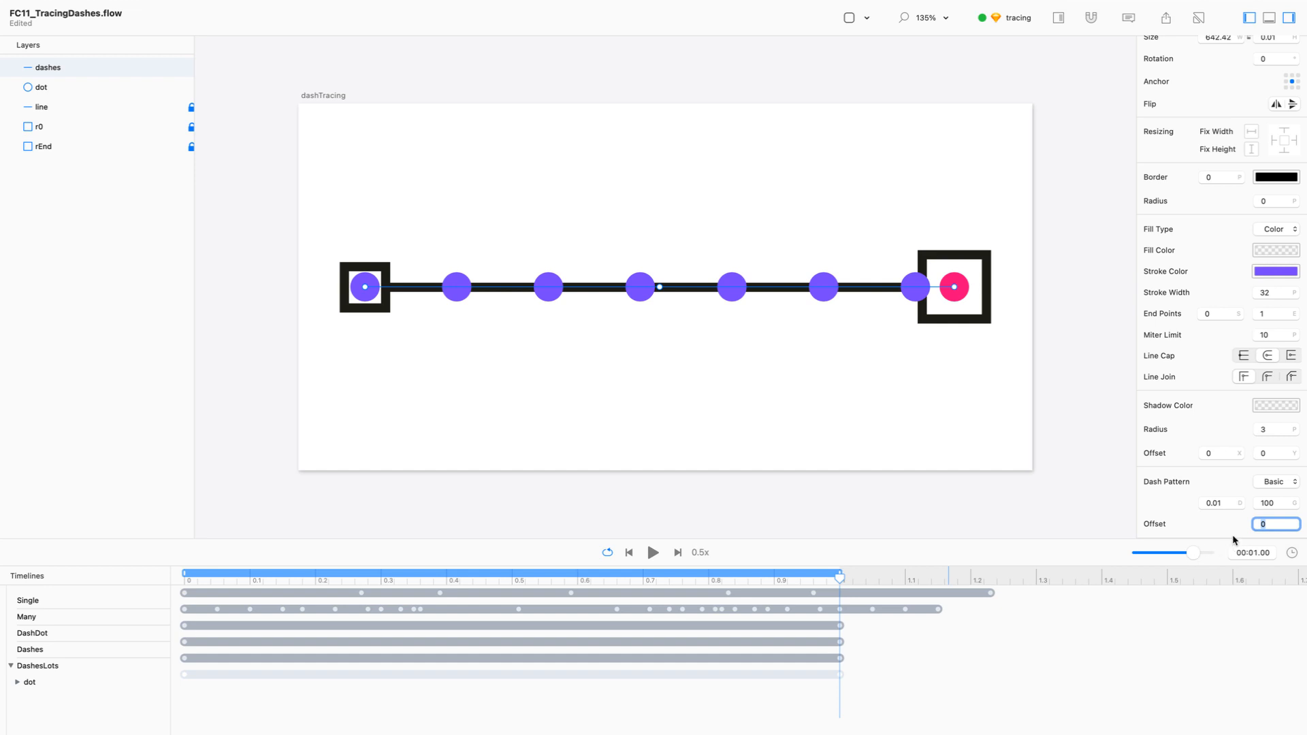
key("shift+Down")
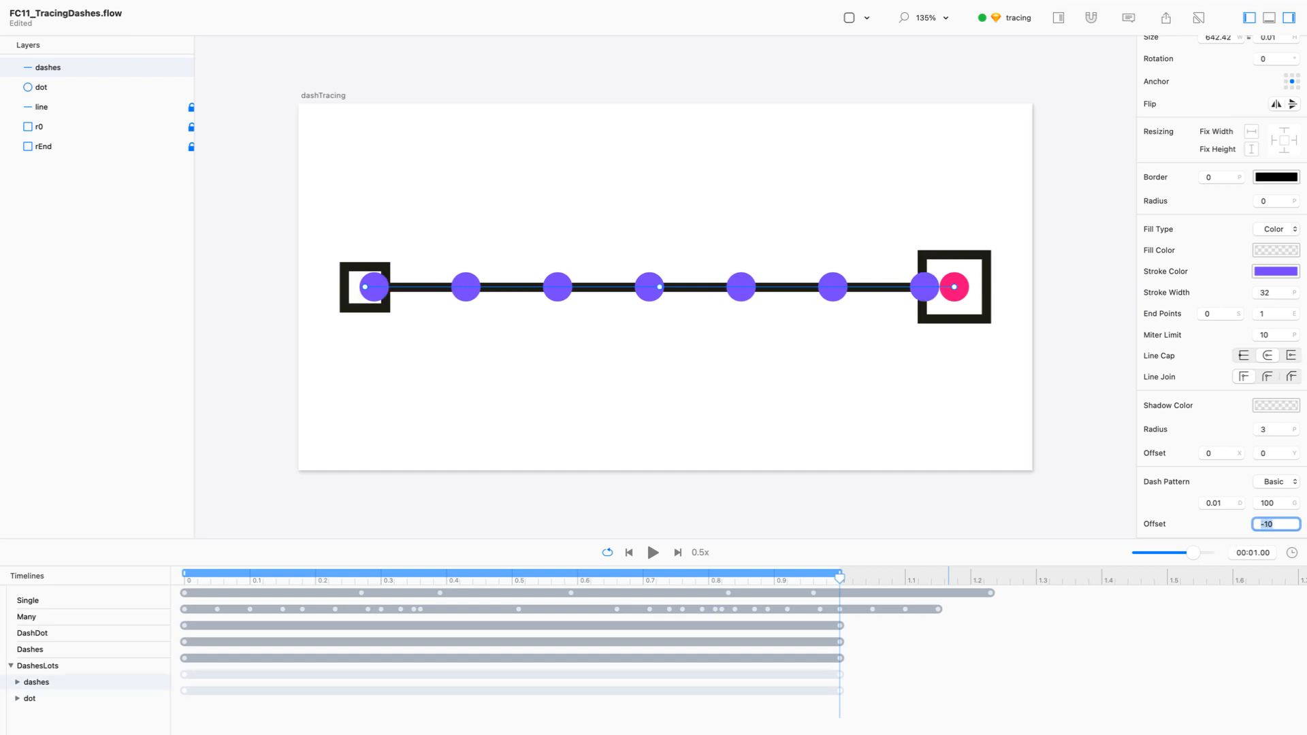
key("shift+Down")
key("shift+Up")
key("shift+Up")
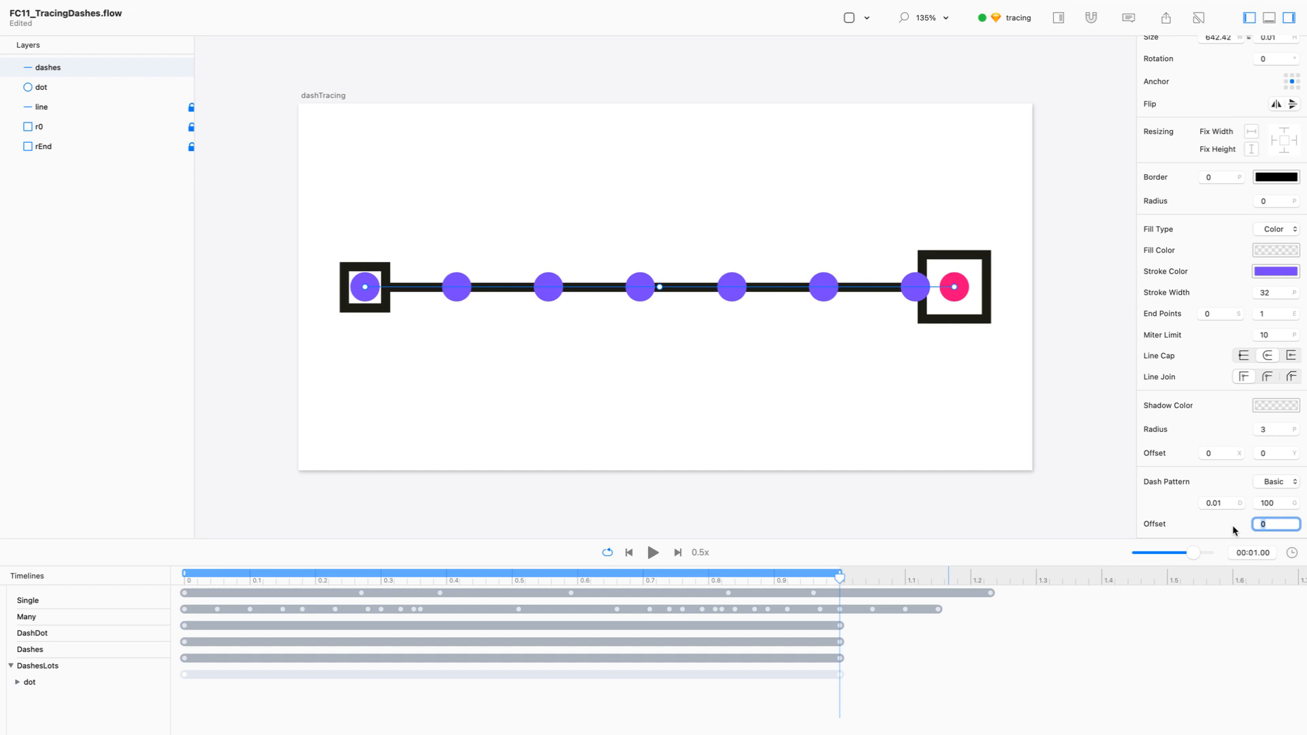
Step: Try a dash offset of 100 at 1 second and replace it with -100
type("100")
key("Return")
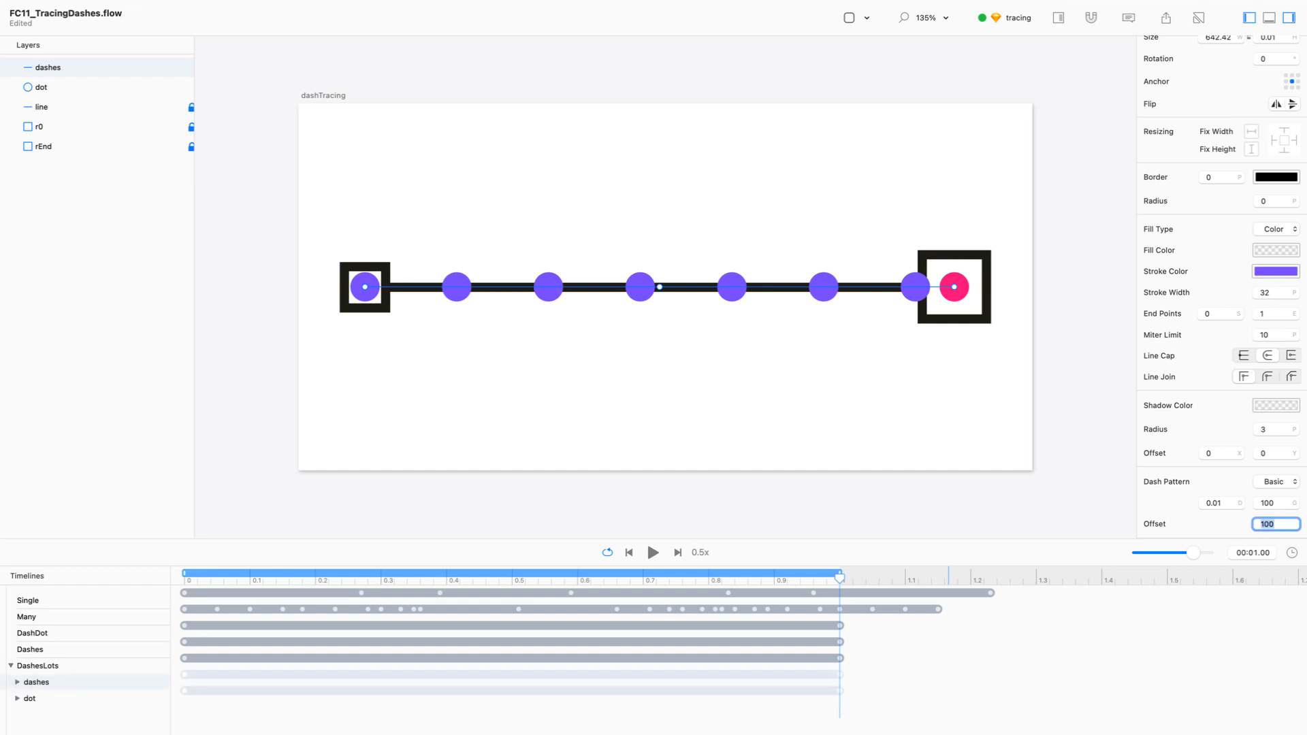
key("super+z")
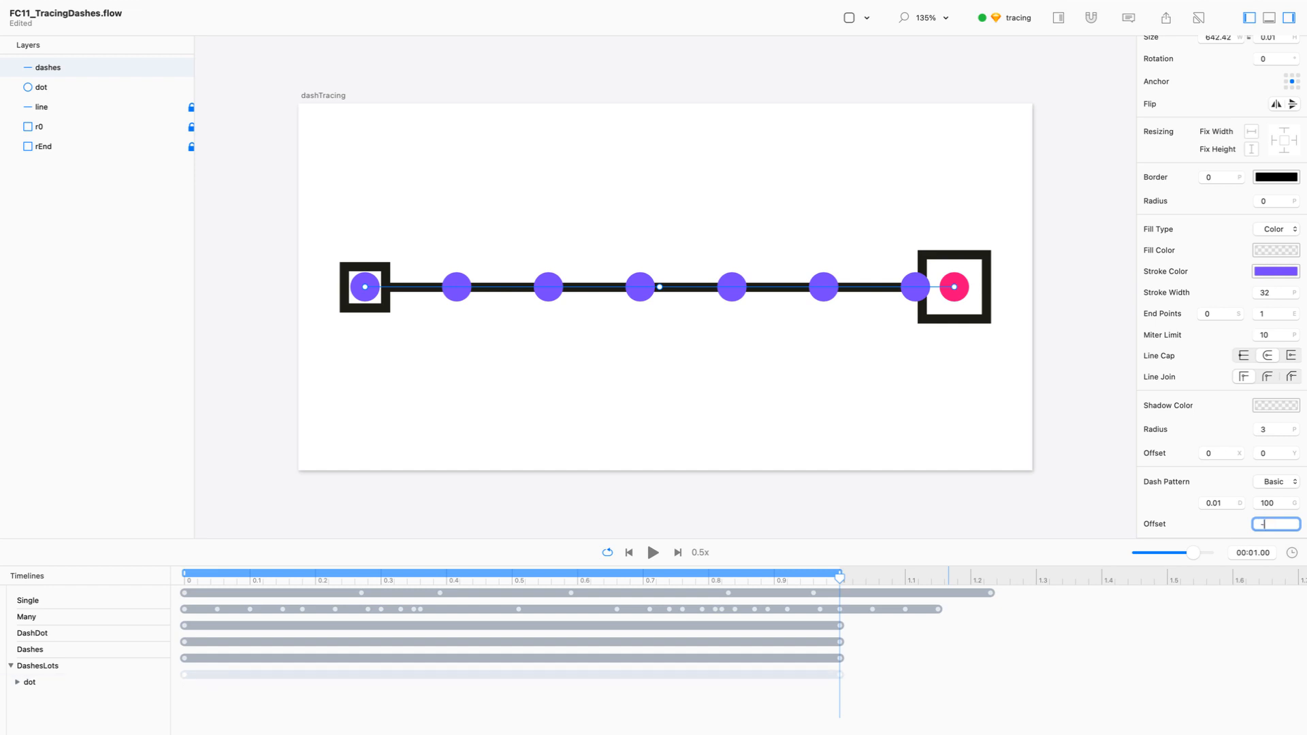
key("Return")
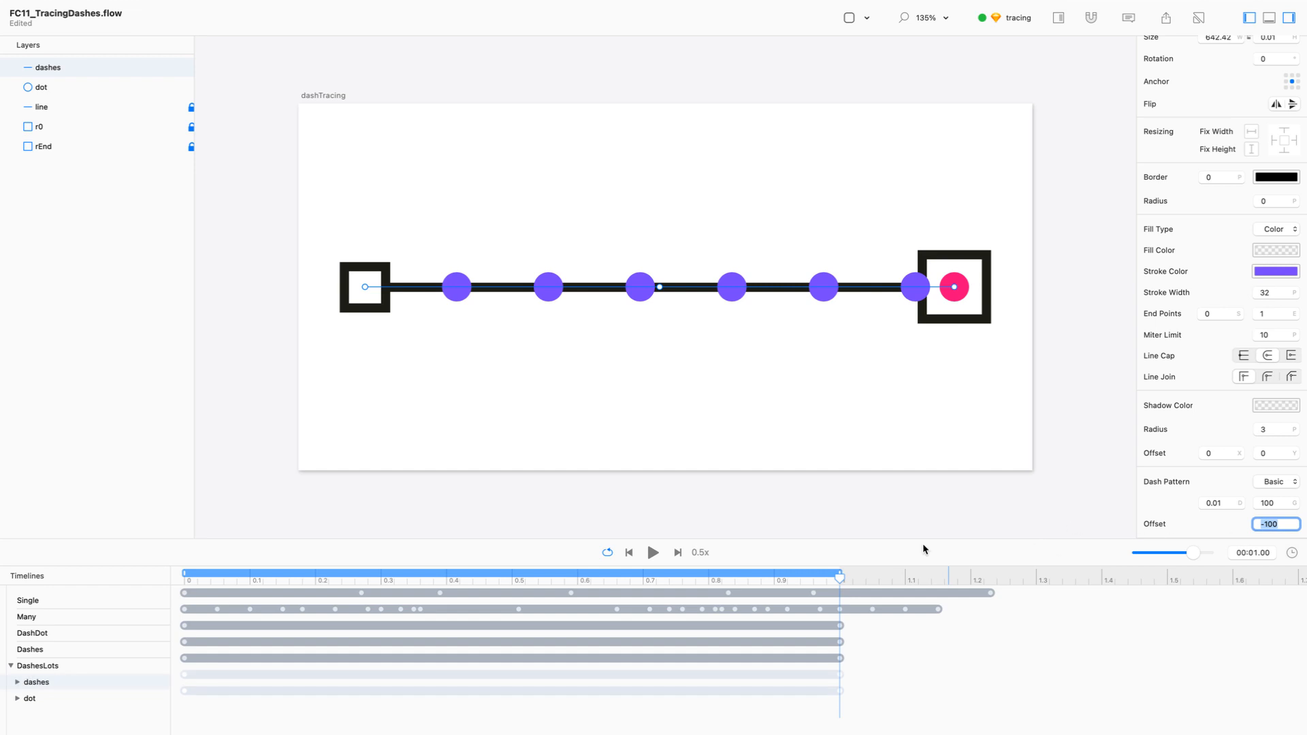
Step: Reveal the animated properties of dashes in DashesLots and change the Dash Offset easing to Linear
left_click(18, 682)
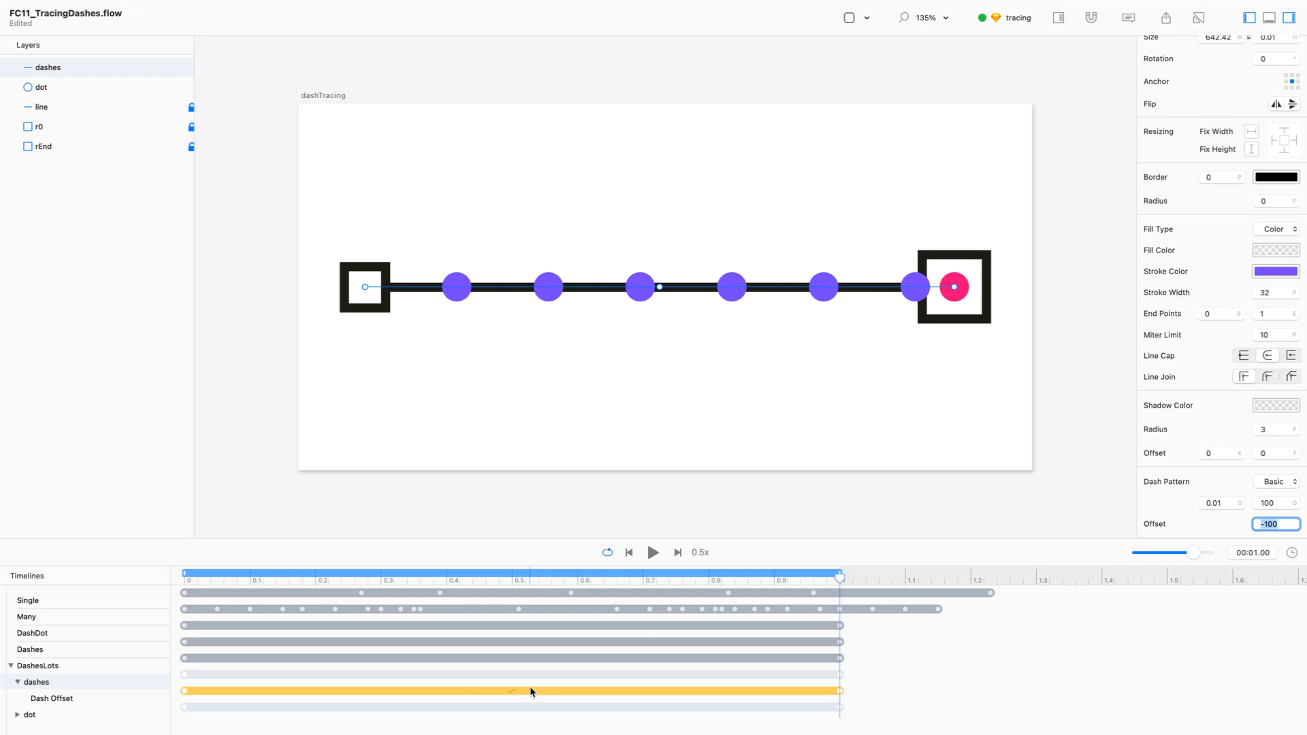
left_click(512, 691)
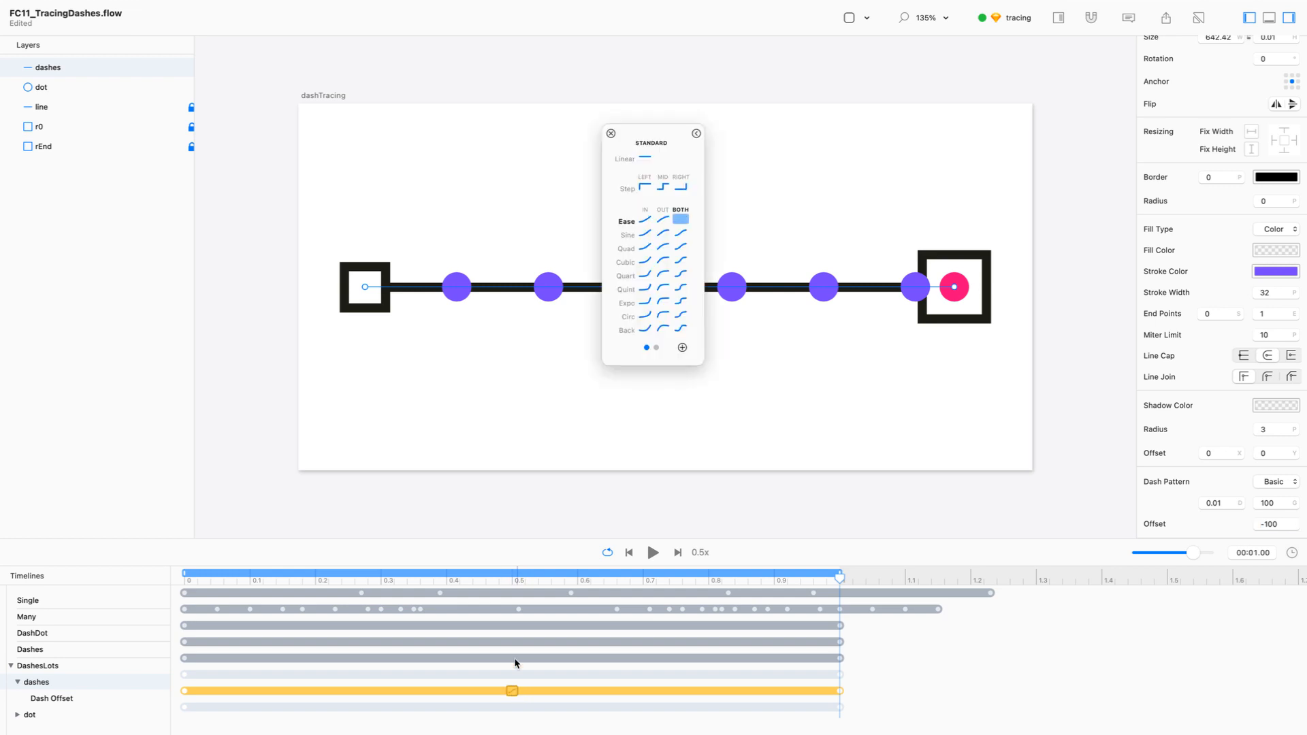
left_click(645, 159)
left_click(610, 134)
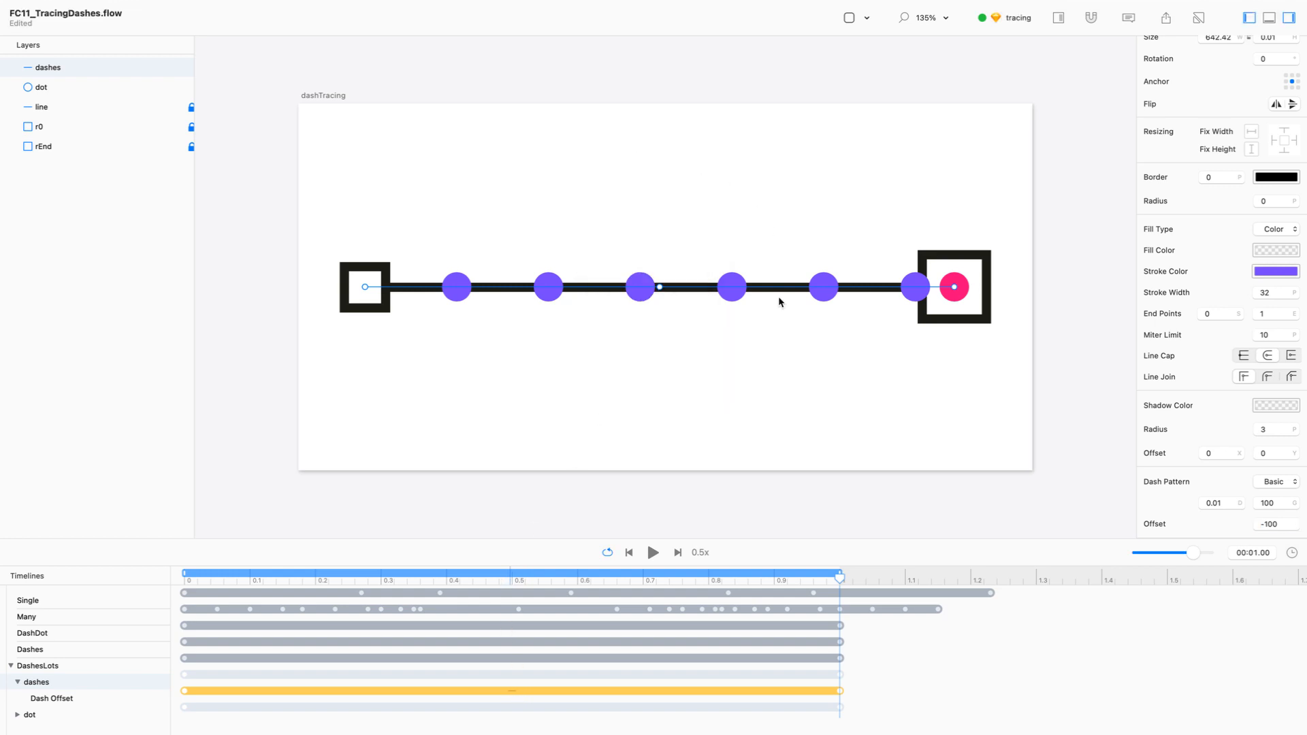
Step: Play the DashesLots animation, hiding the dot layer so that only the purple dashes are previewed
left_click(795, 378)
key("space")
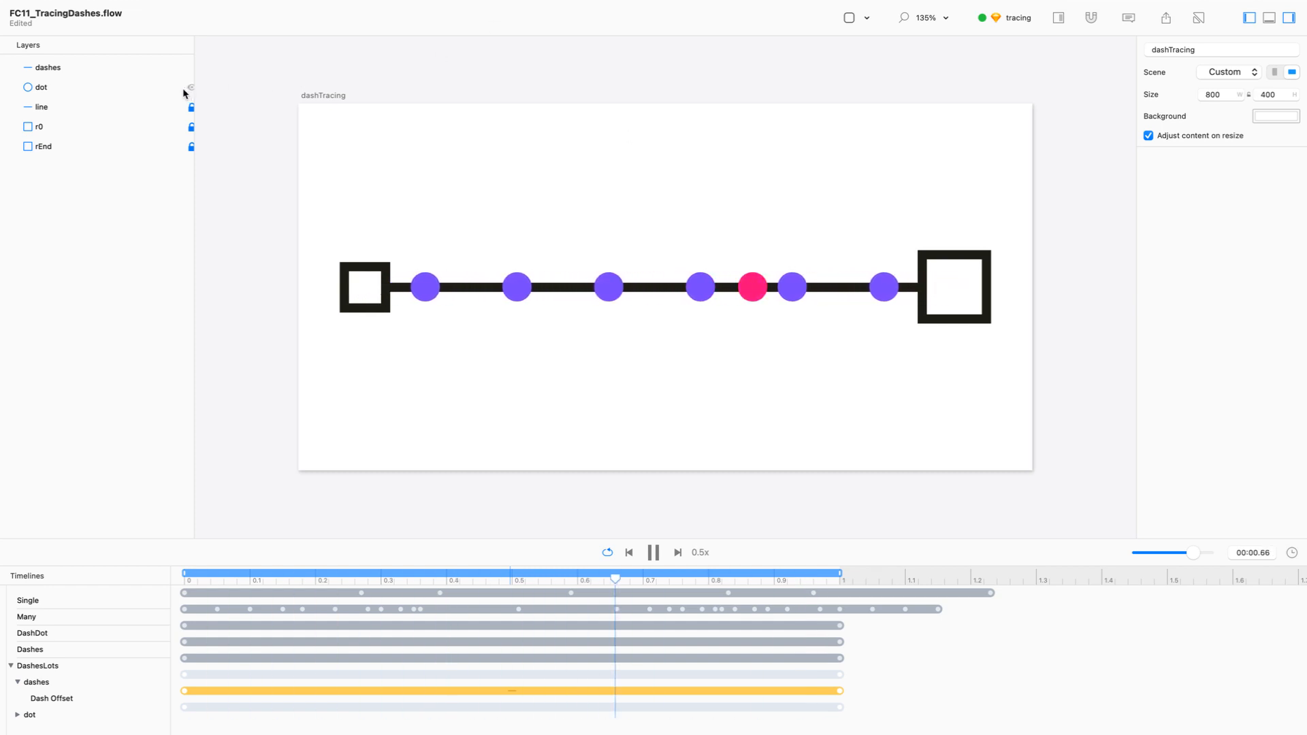
left_click(191, 88)
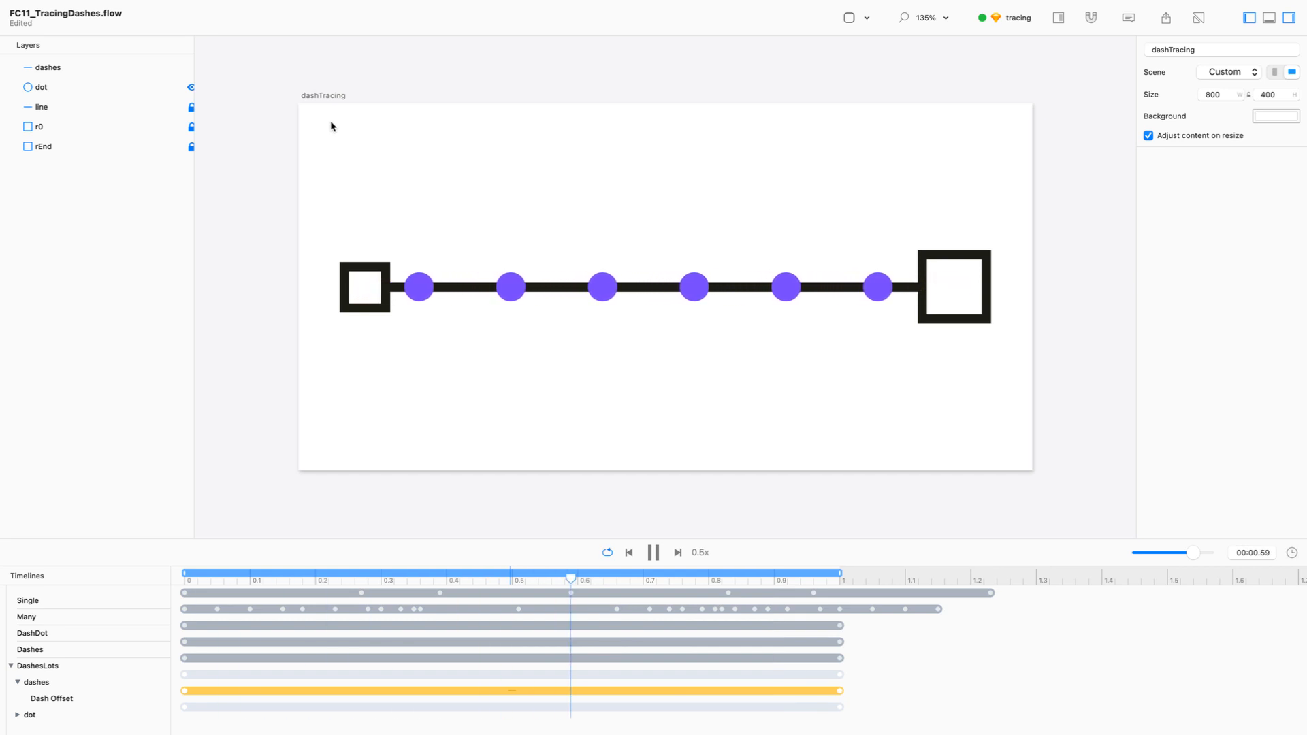
left_click(652, 552)
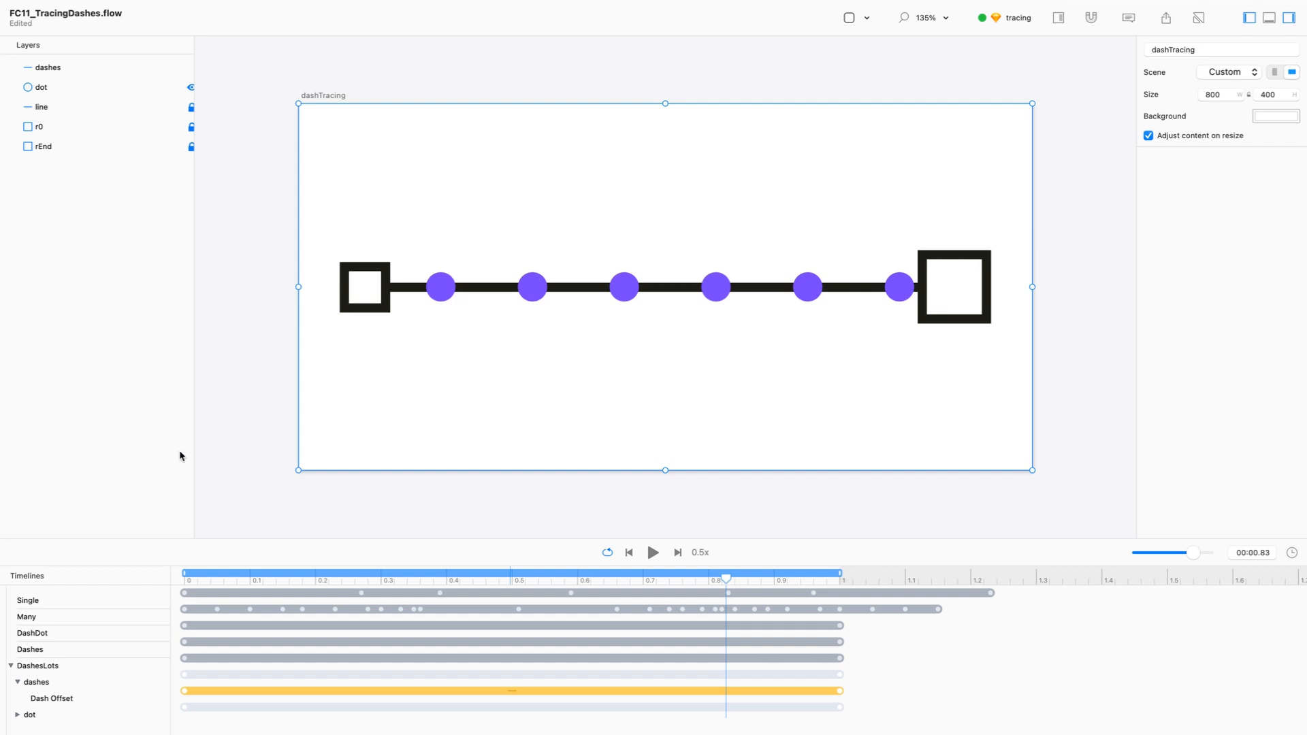
Step: Widen the timeline list and add the dashTracingWild artboard from tracing.sketch as a new timeline
left_click_drag(170, 582, 183, 579)
left_click(175, 575)
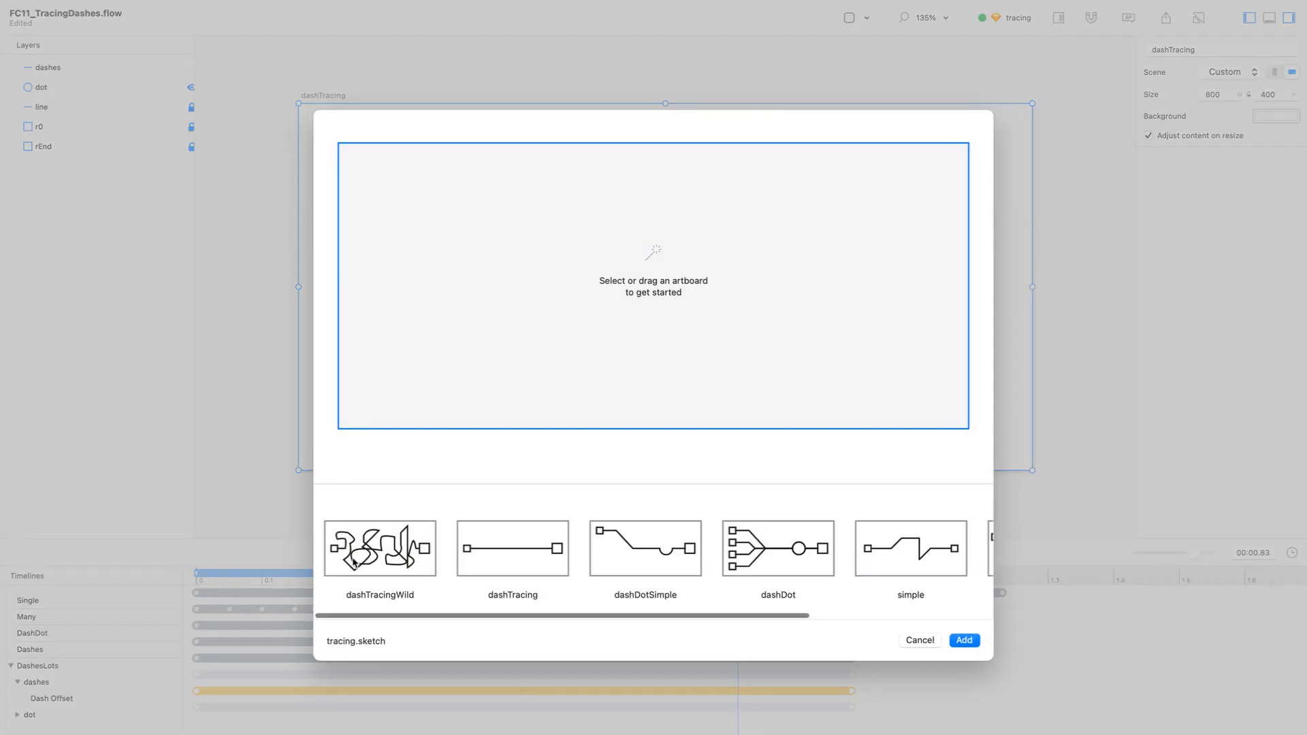
left_click(400, 564)
left_click(976, 644)
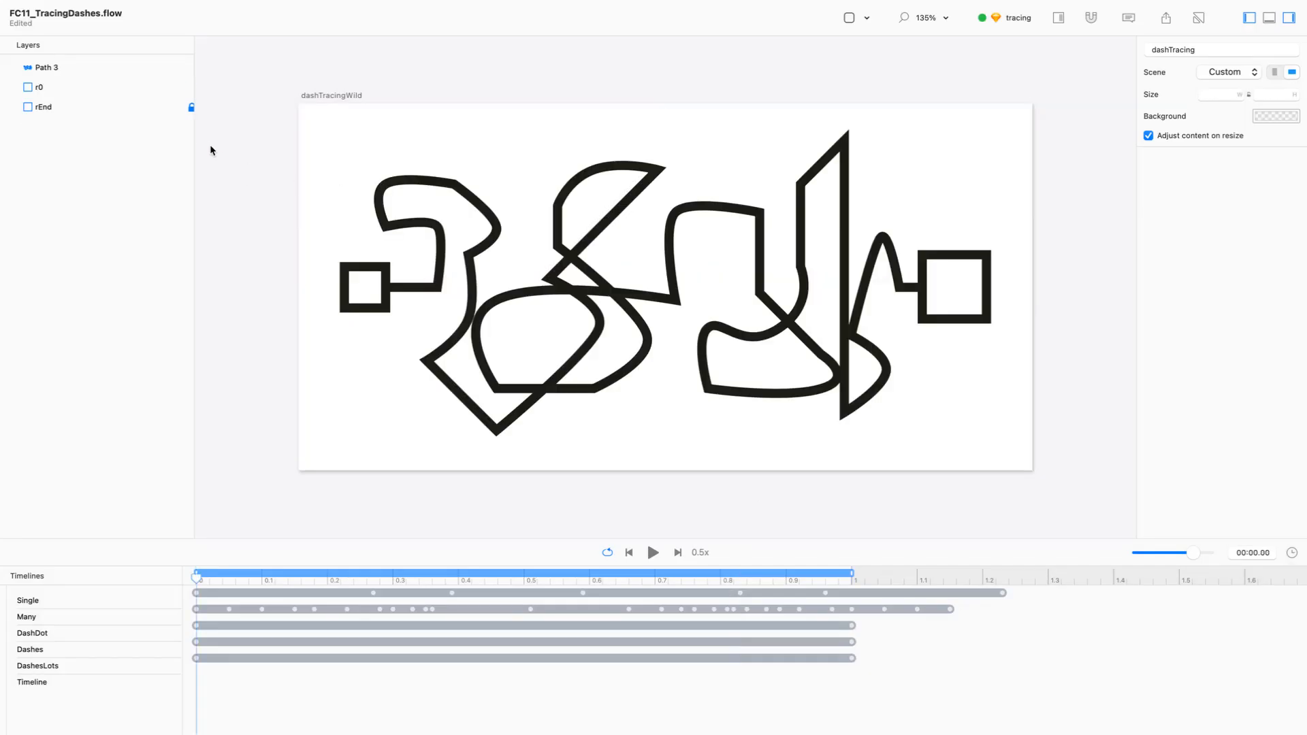
Step: Duplicate the Path 3 layer in place
left_click(124, 90)
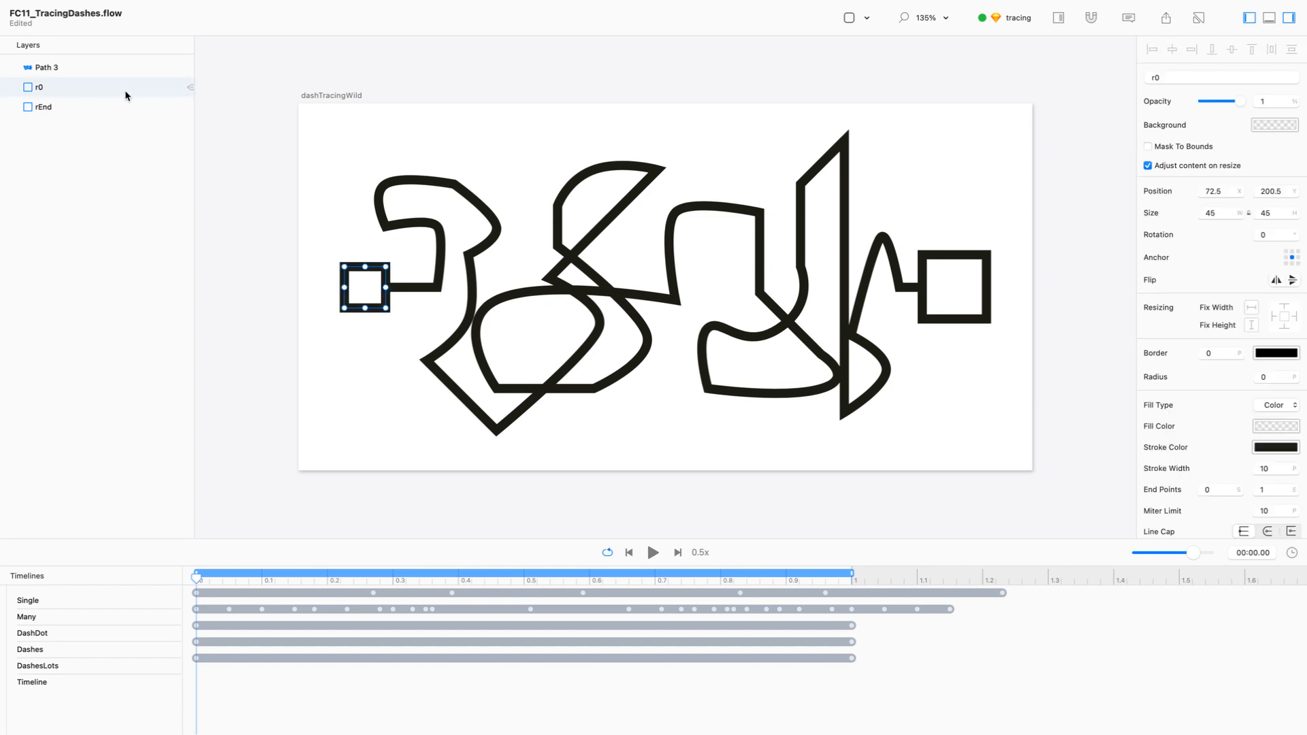
left_click(126, 90)
right_click(107, 64)
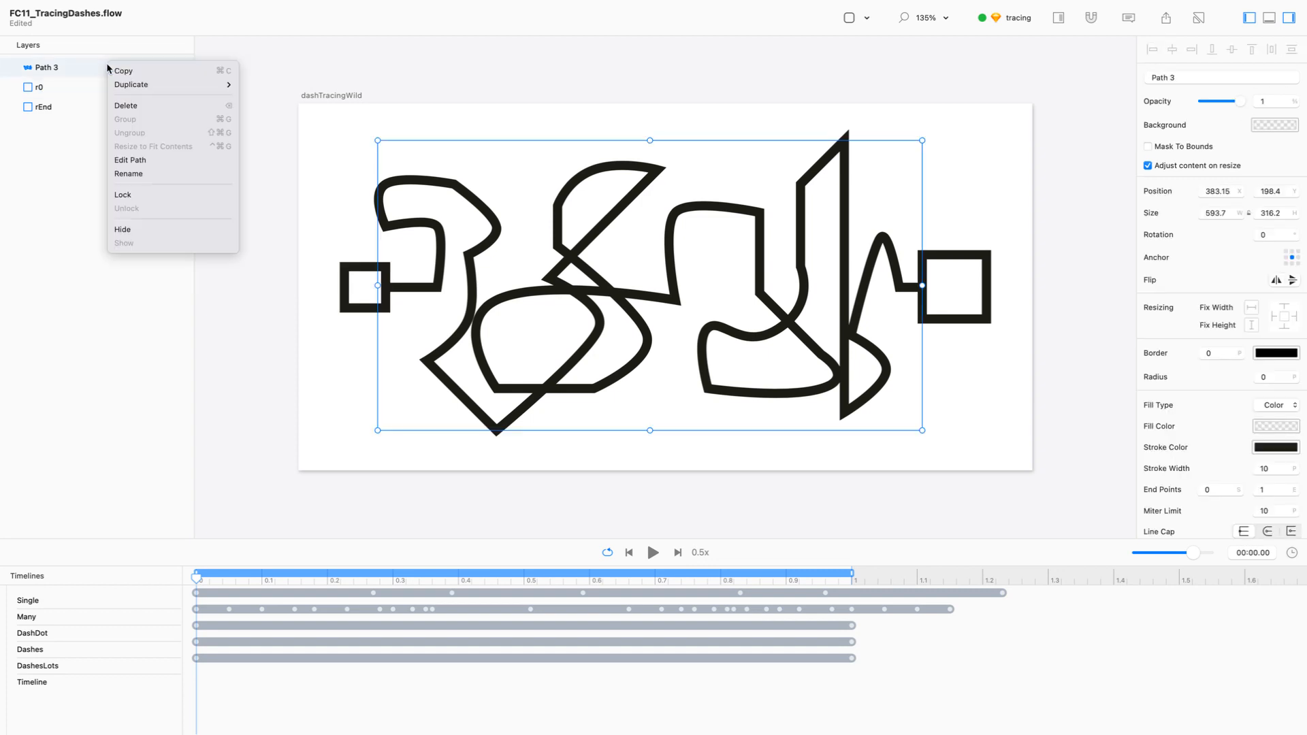
mouse_move(137, 85)
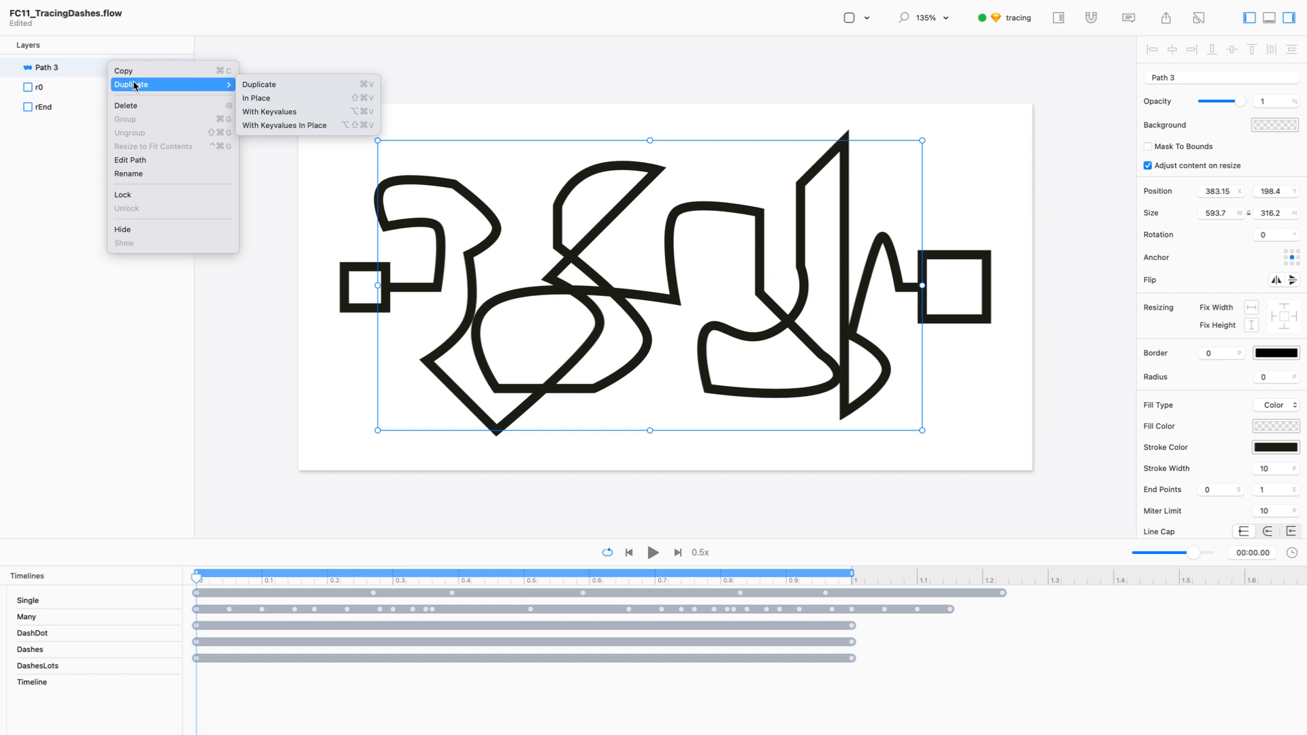
left_click(257, 99)
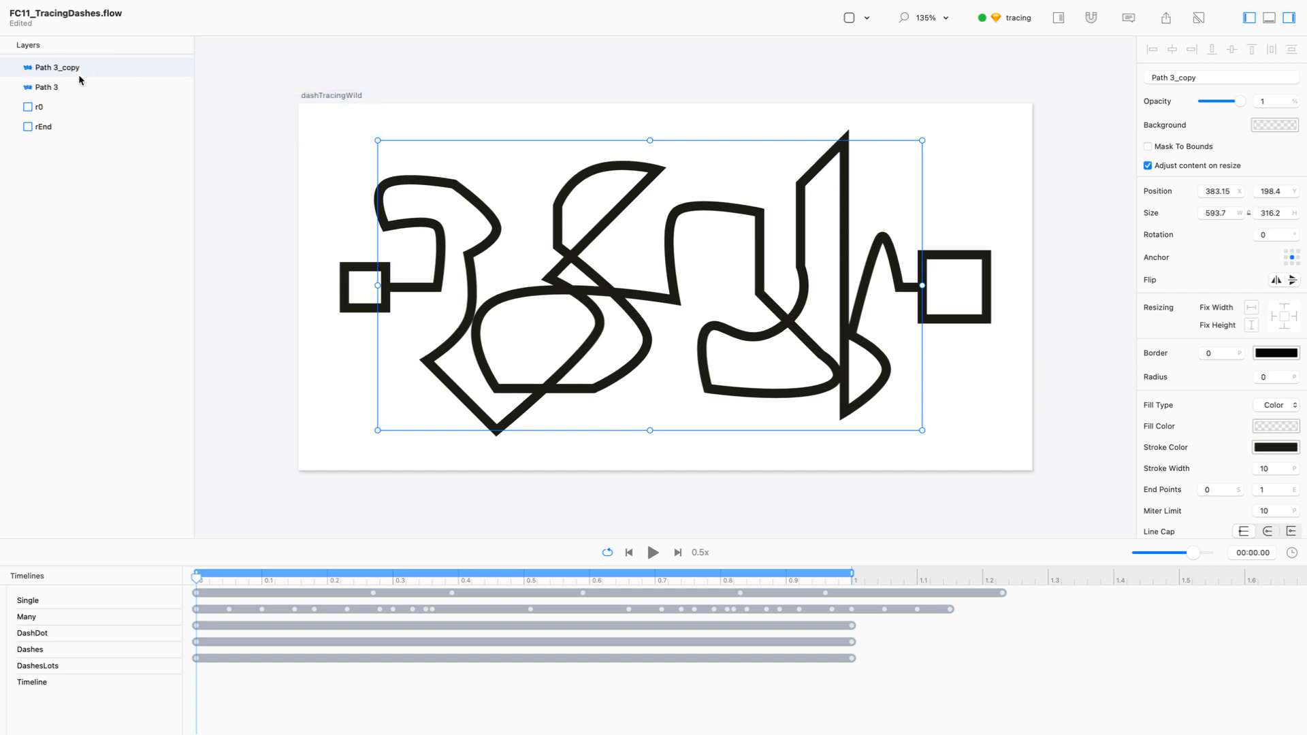
Step: Lock the Path 3 and r0 layers and select the duplicated path on the canvas
left_click(90, 88)
left_click(99, 107, "shift")
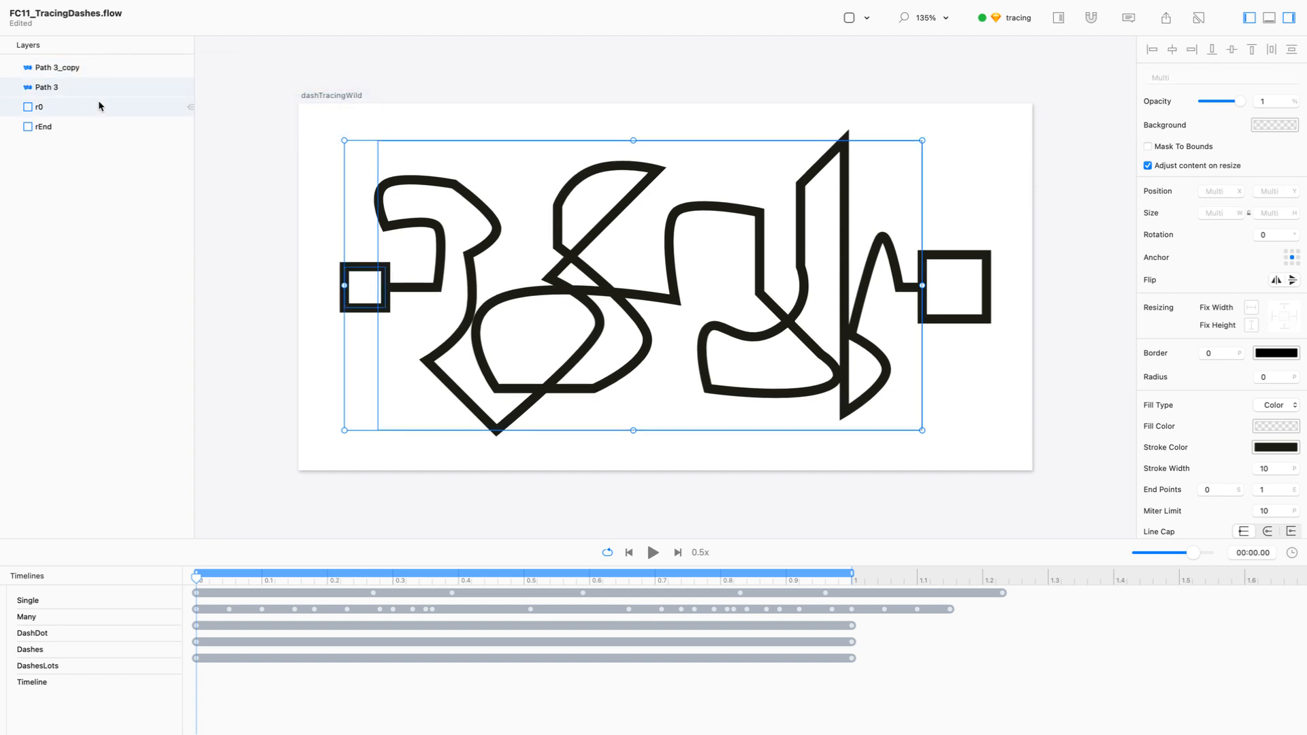
right_click(177, 104)
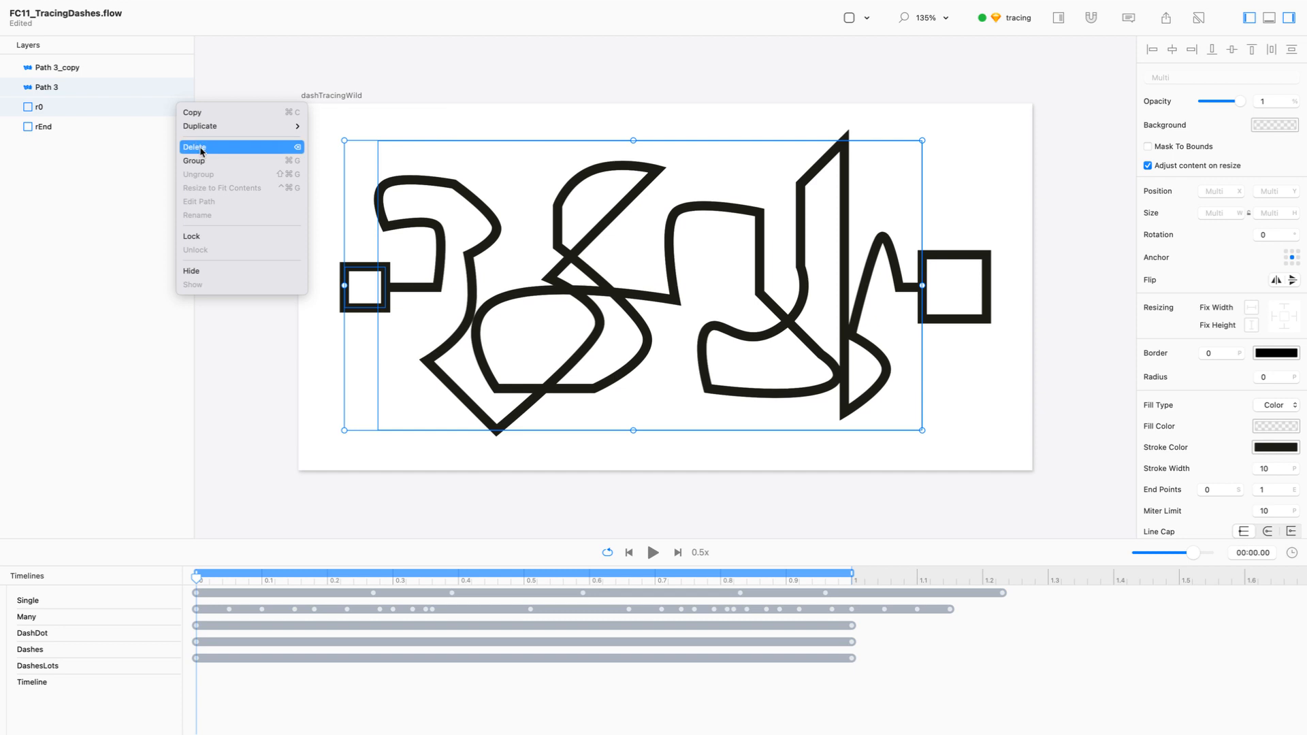
left_click(221, 236)
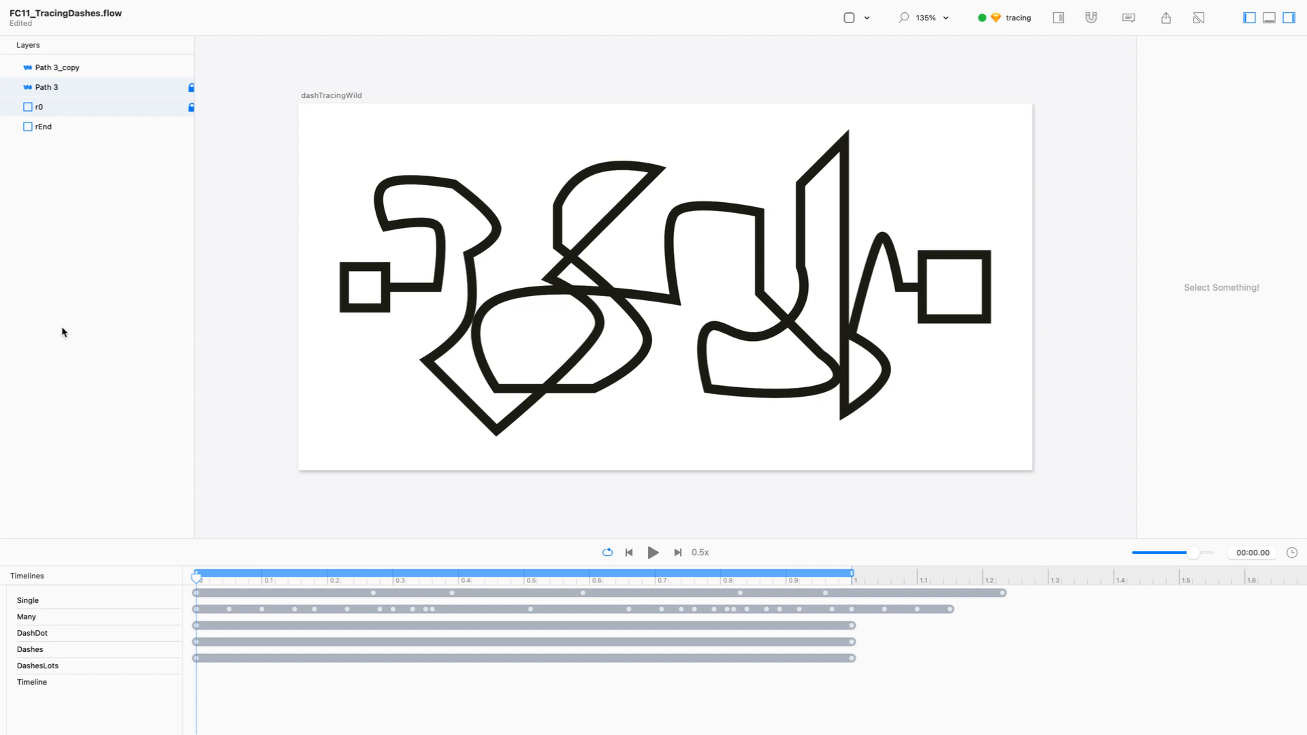
left_click(442, 243)
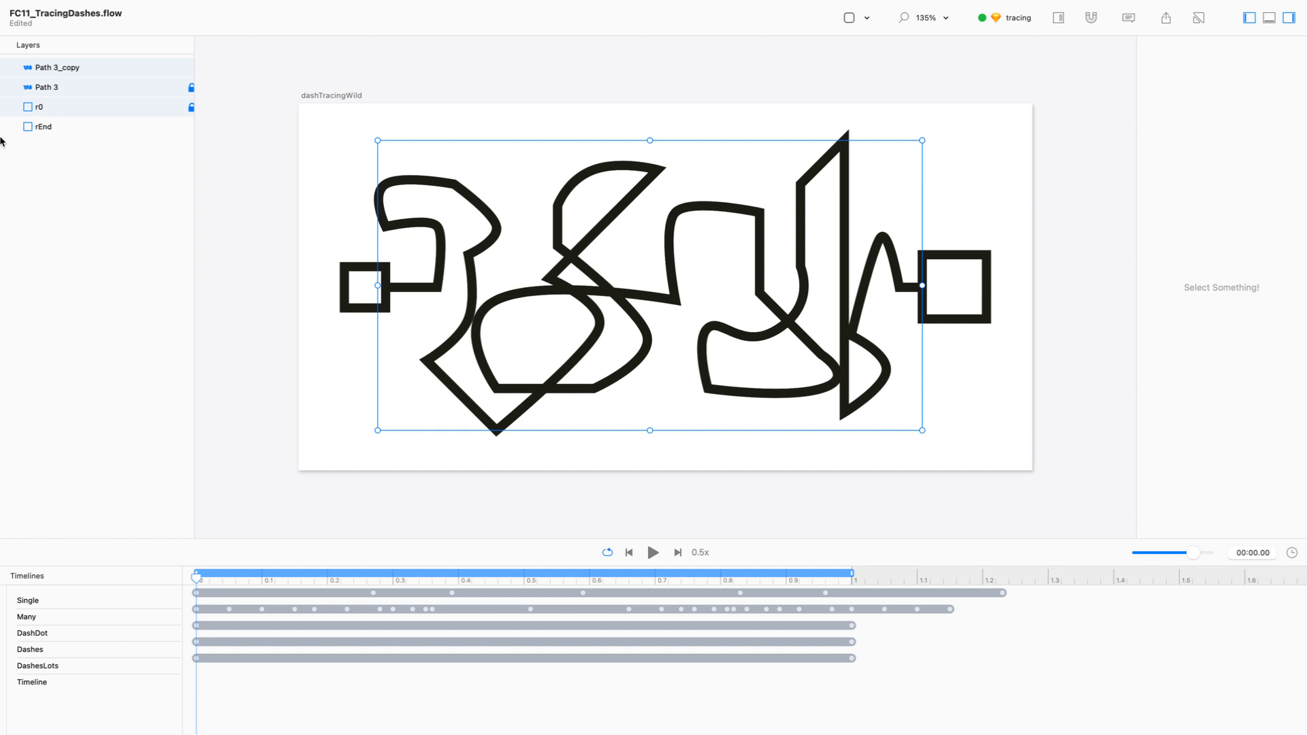
Step: Set the Path 3_copy layer's stroke width to 32 and its stroke color to purple 7646FC
left_click(126, 70)
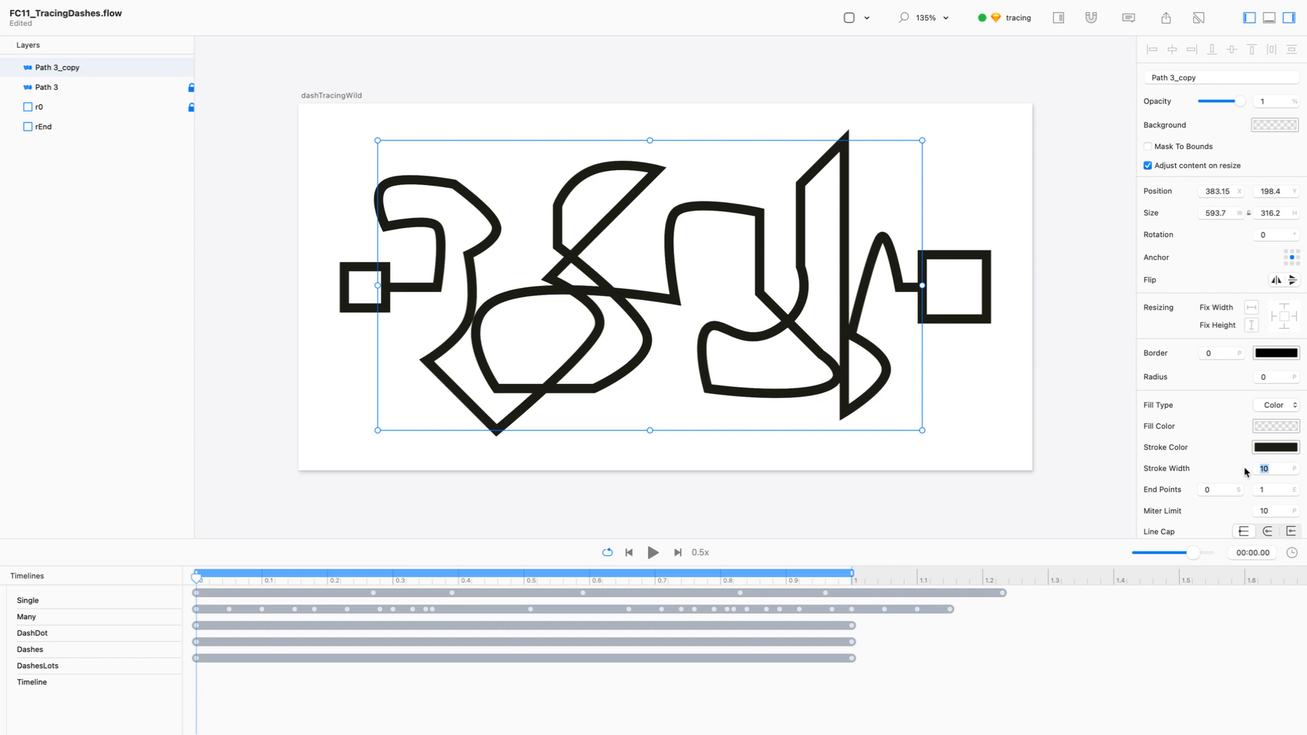
left_click_drag(1264, 468, 1286, 468)
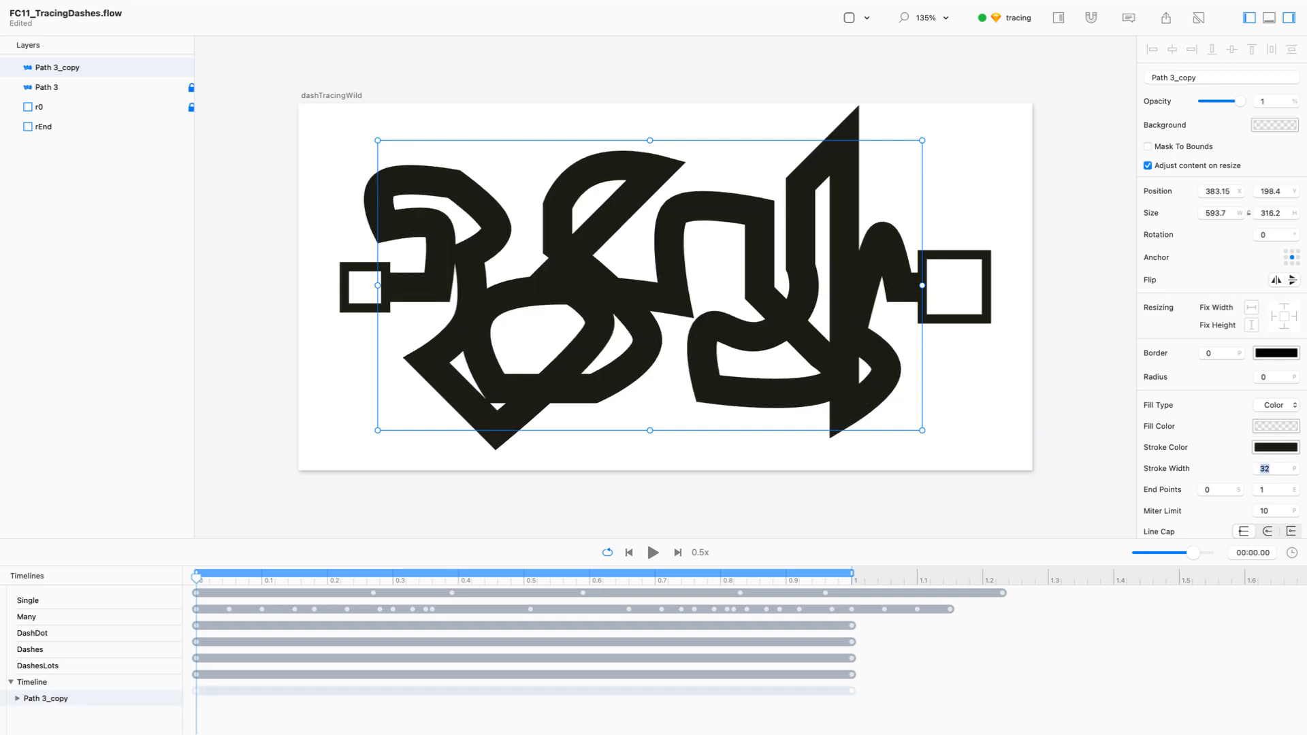
left_click(1268, 451)
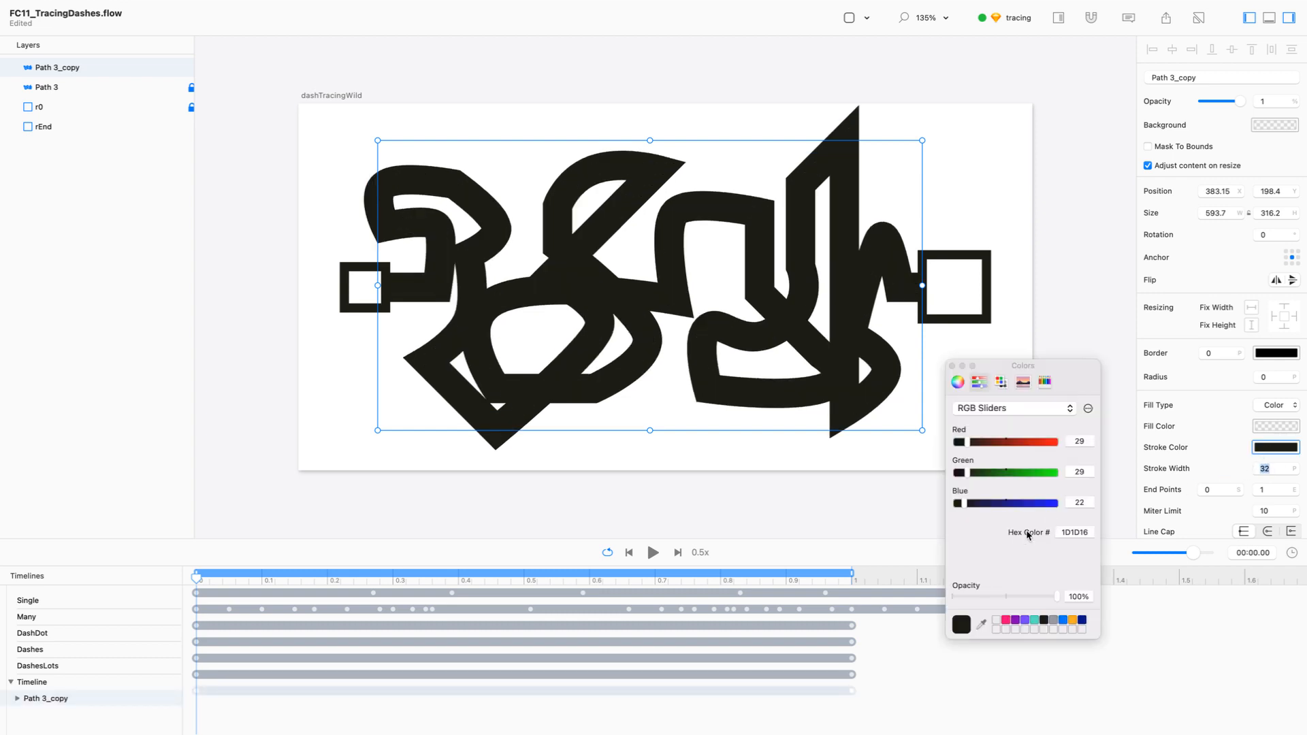
left_click(1025, 621)
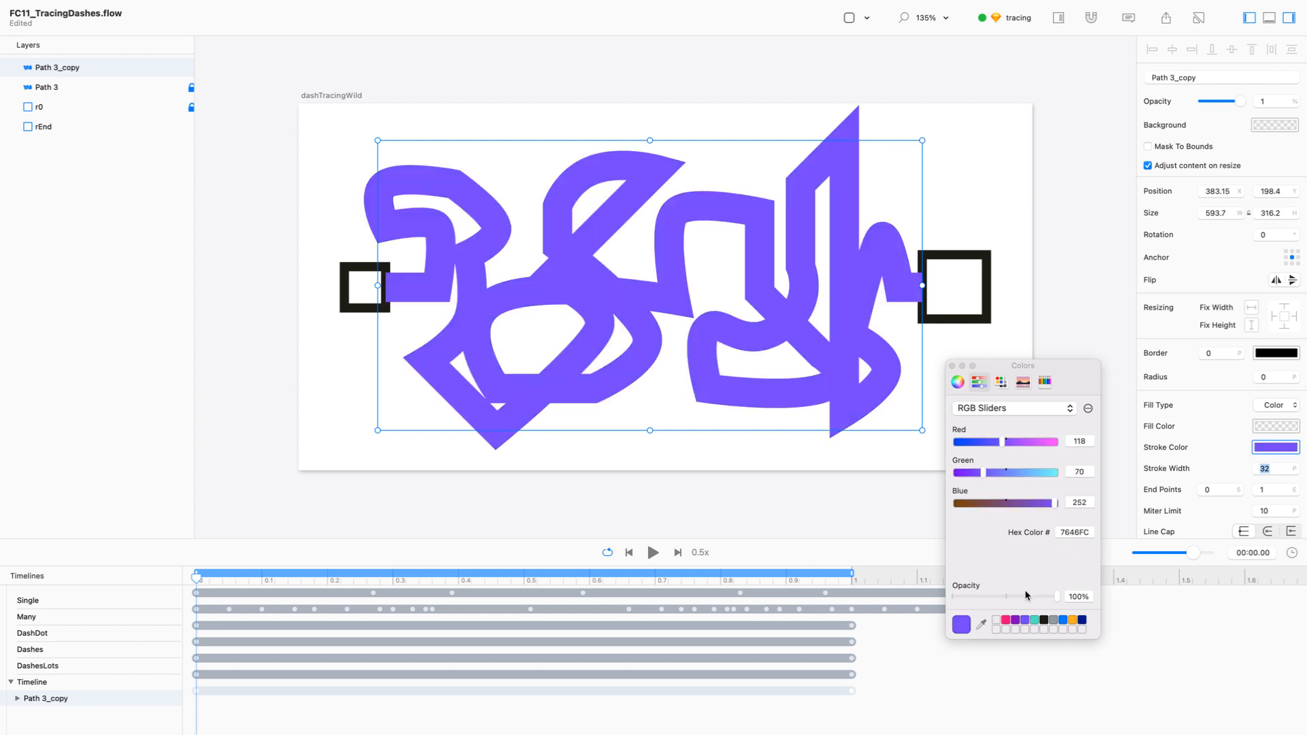
left_click(952, 366)
Step: Give the duplicated path a basic dash pattern with a dash length of 0.01 and a gap of 100
scroll(1150, 430, "down", 5)
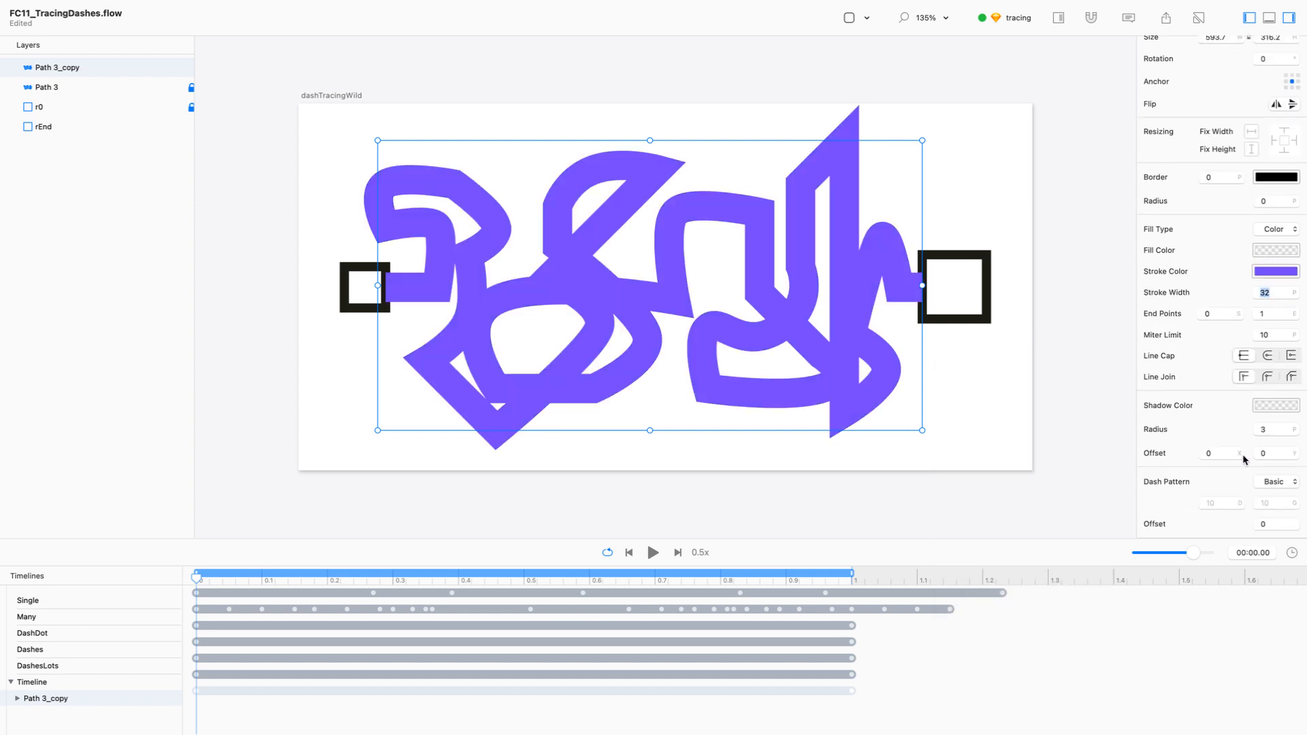
type("1")
left_click(1293, 504)
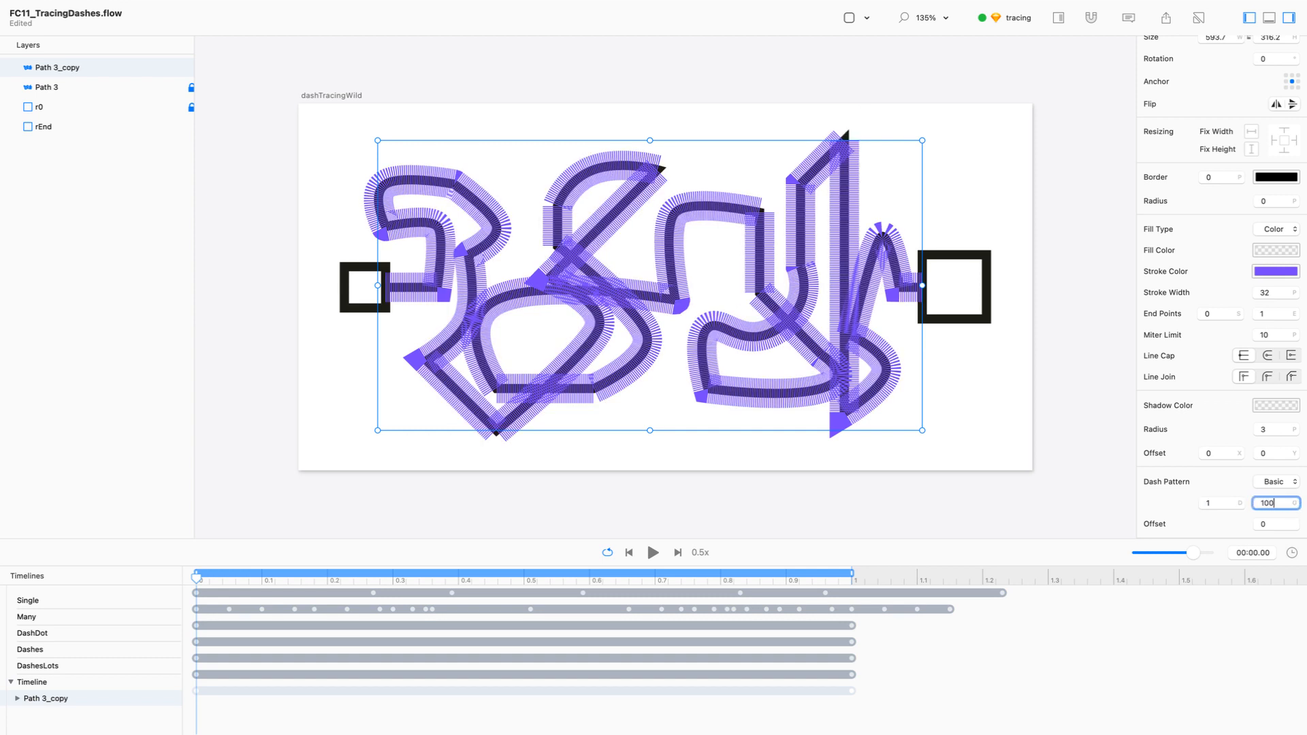
type("100")
key("Return")
left_click(1216, 503)
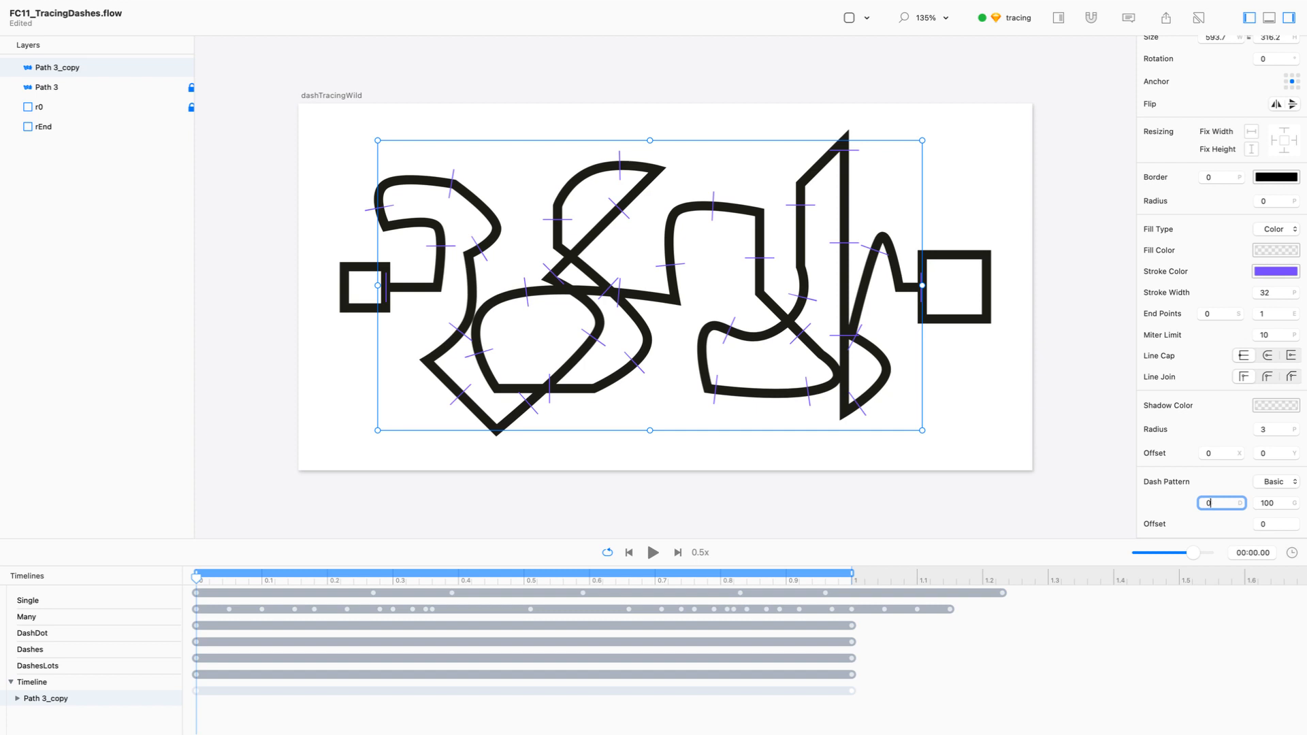
type("0.01")
key("Tab")
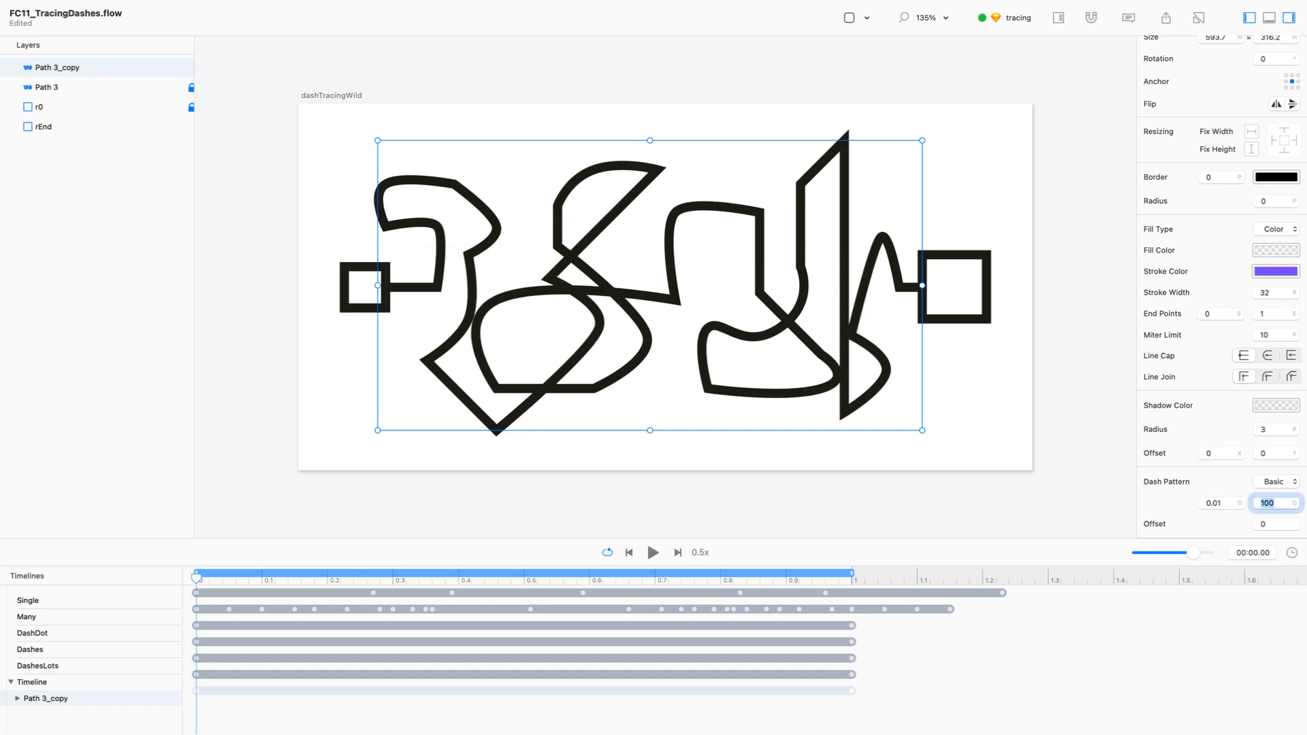
Step: Apply round line caps to the dashed path and set its dash offset to -100
left_click(1267, 358)
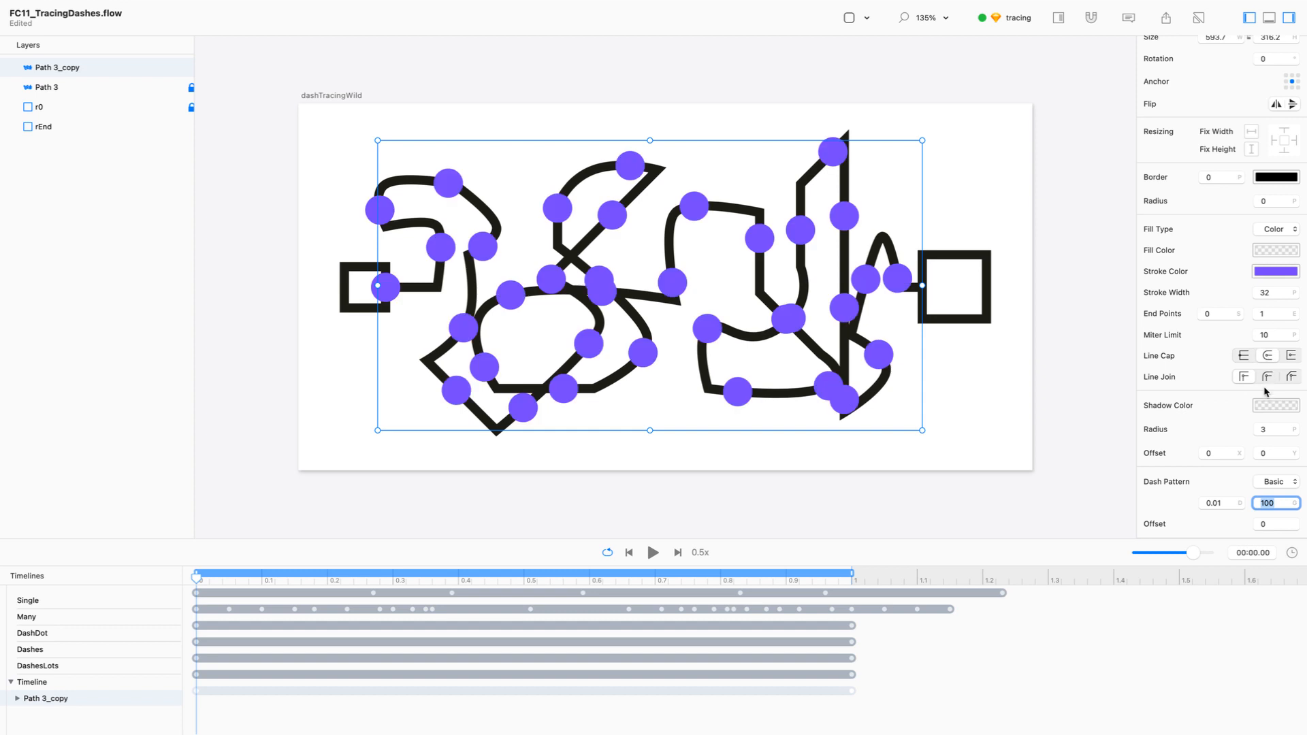
left_click(1277, 524)
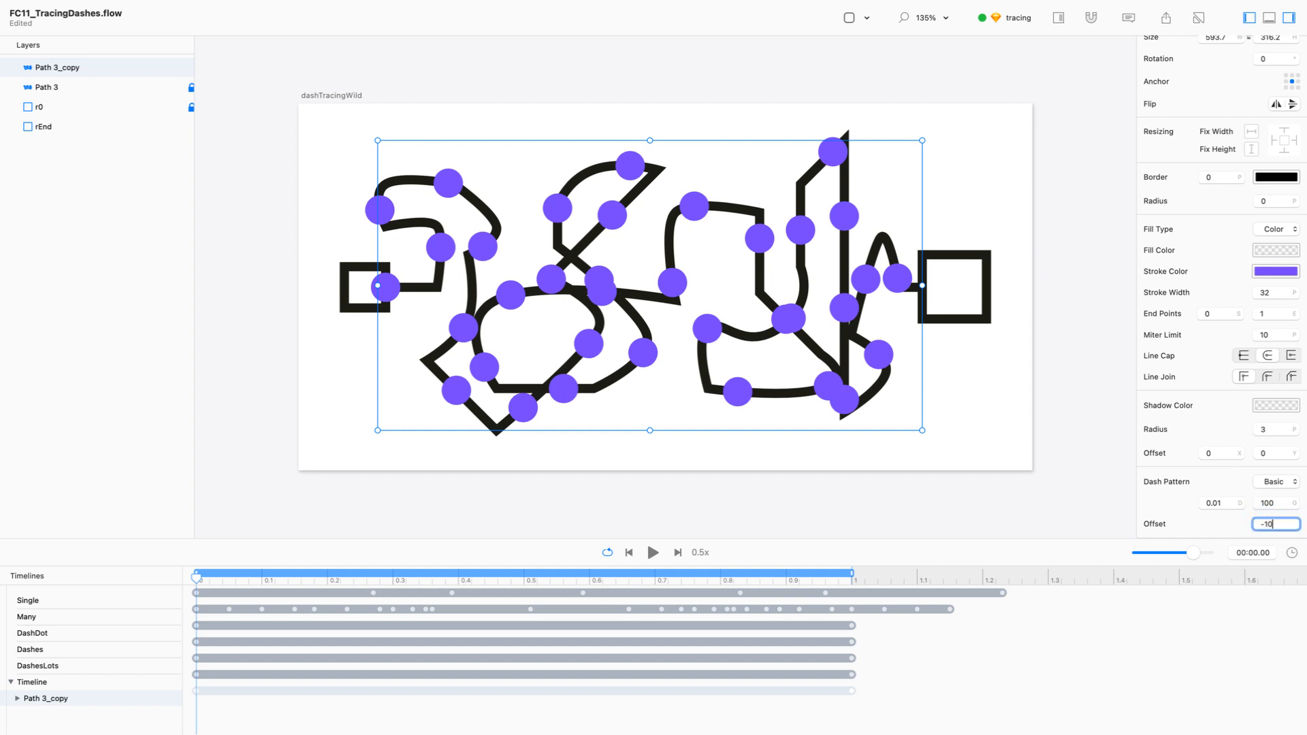
key("Return")
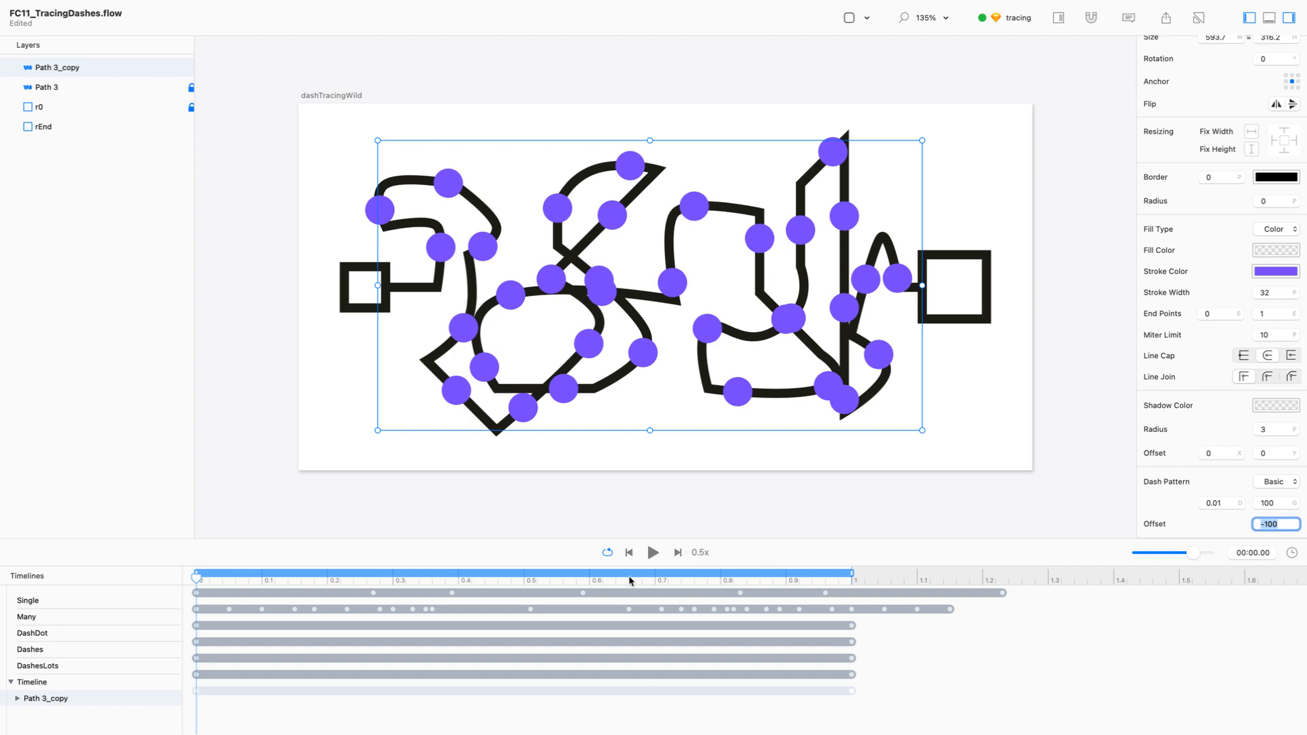
Step: Delete the Stroke Color, Stroke Width, Line Cap and Dash Pattern animations of Path 3_copy, keeping only Dash Offset
left_click(17, 699)
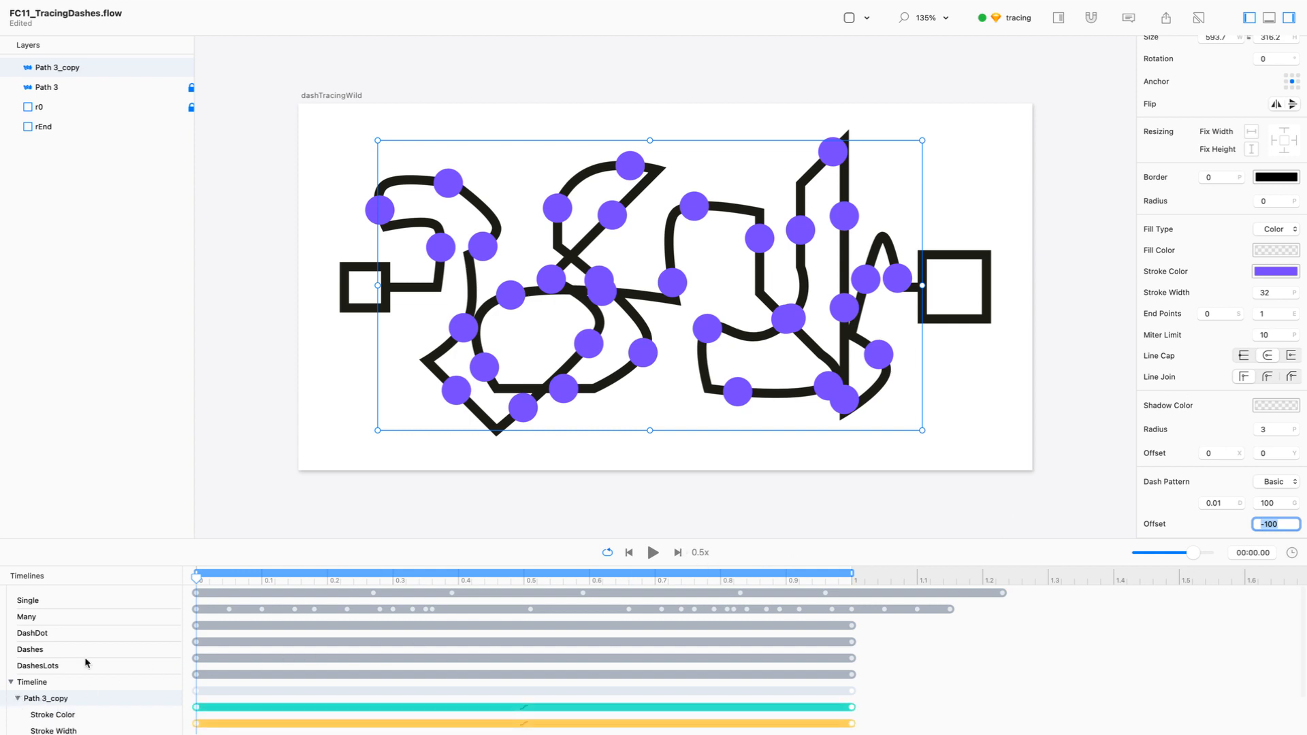
left_click_drag(256, 537, 258, 427)
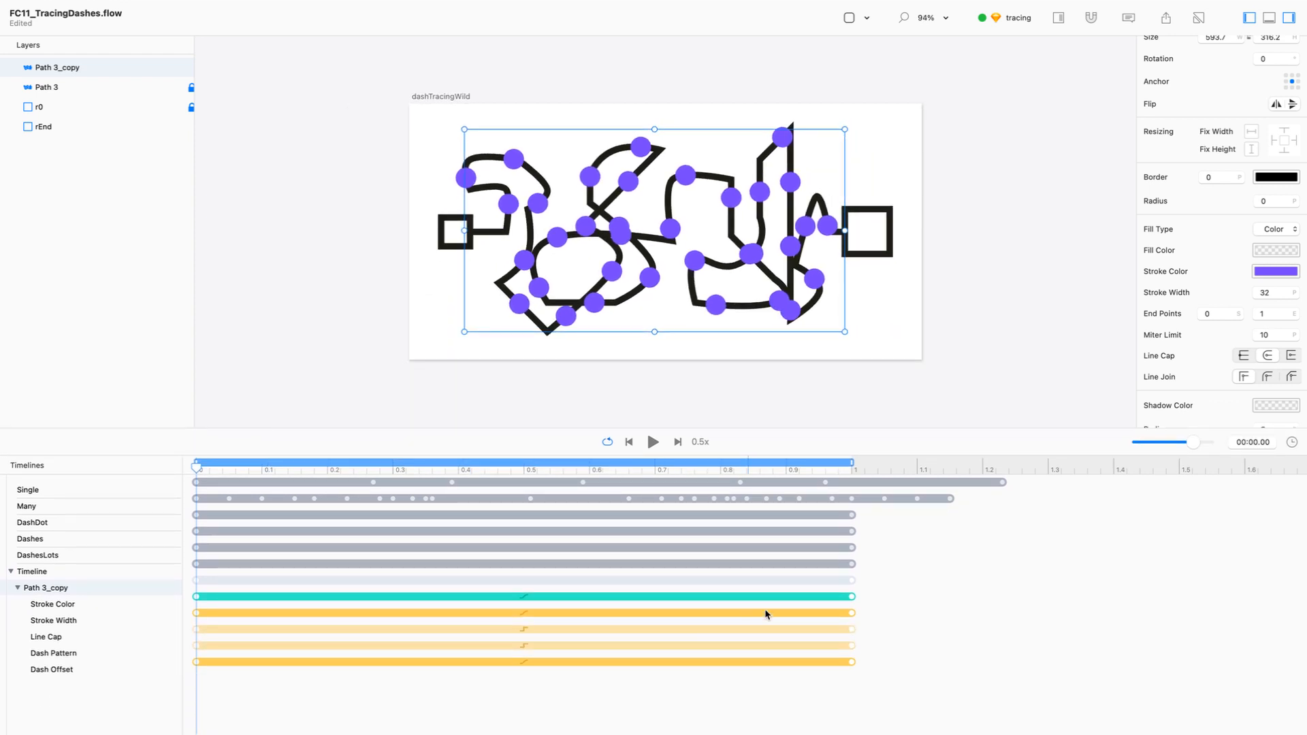
left_click_drag(868, 595, 843, 627)
left_click_drag(881, 589, 838, 639)
left_click_drag(870, 592, 839, 655)
key("Delete")
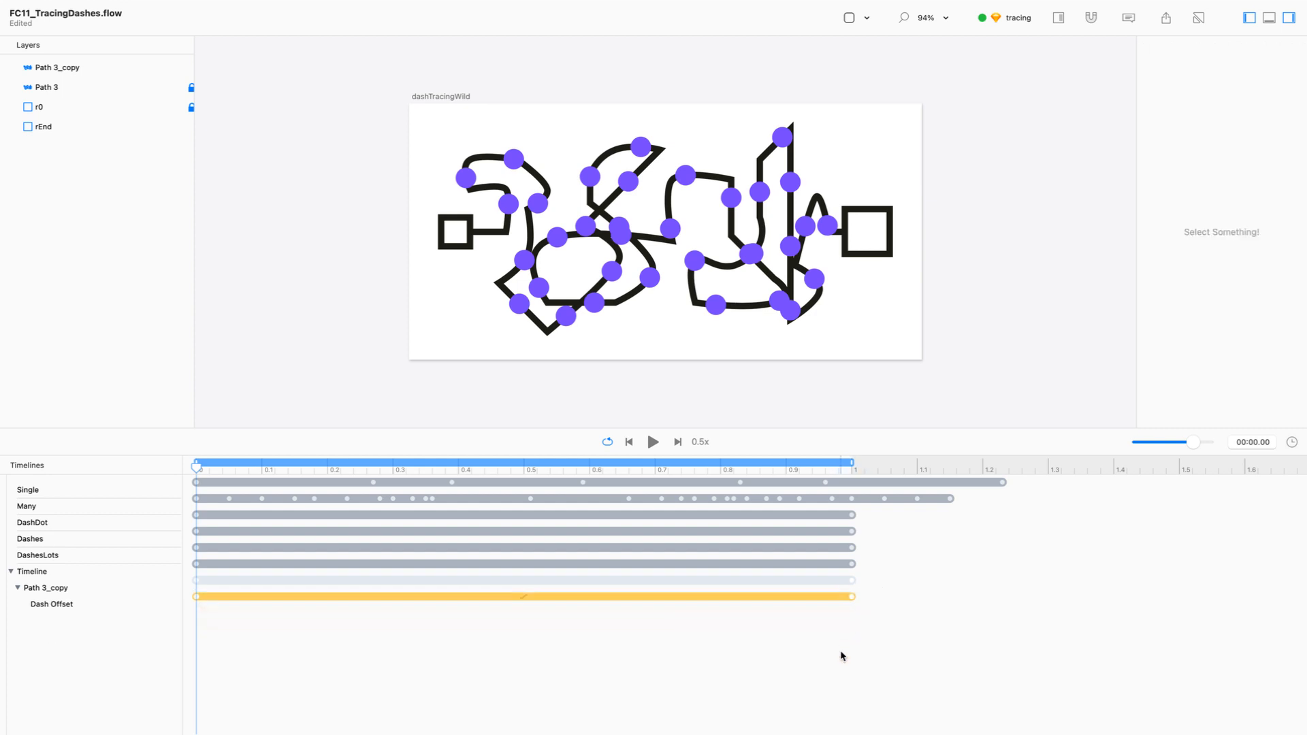
Step: Reverse the Dash Offset animation of Path 3_copy and play the result
left_click(106, 605)
right_click(106, 604)
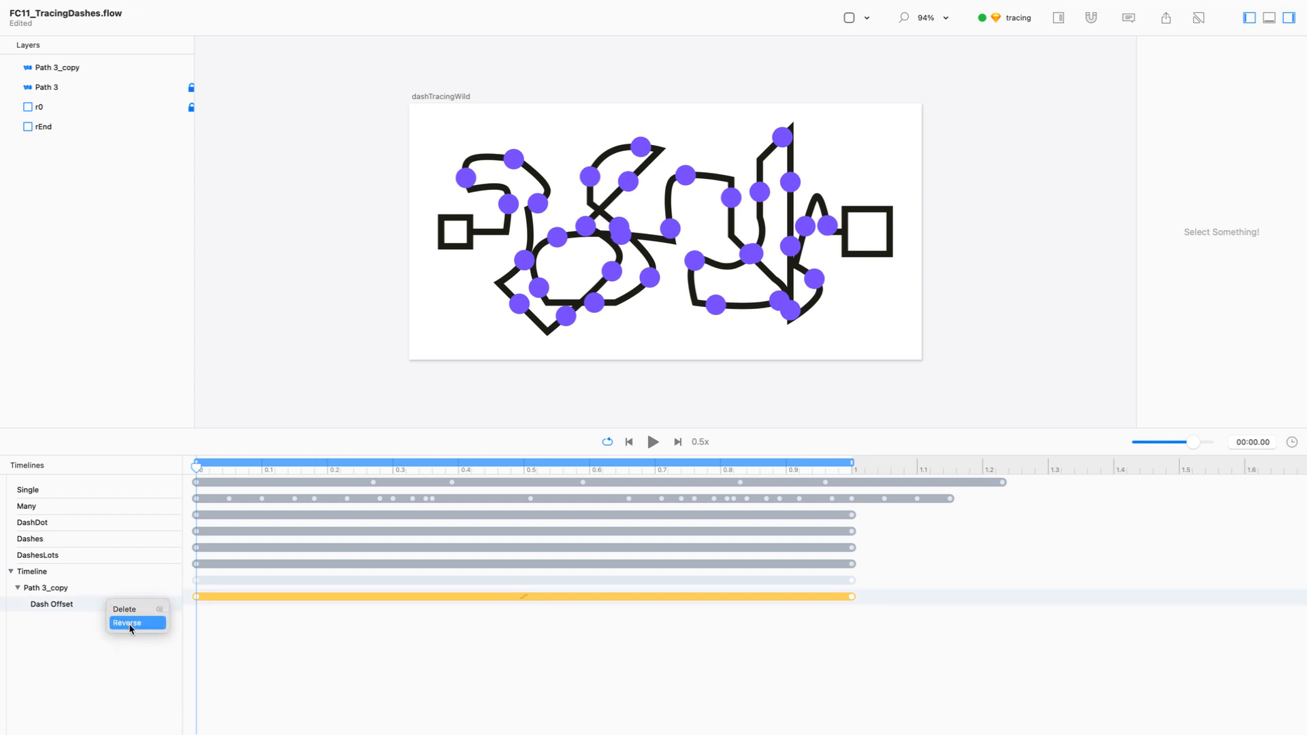
left_click(128, 623)
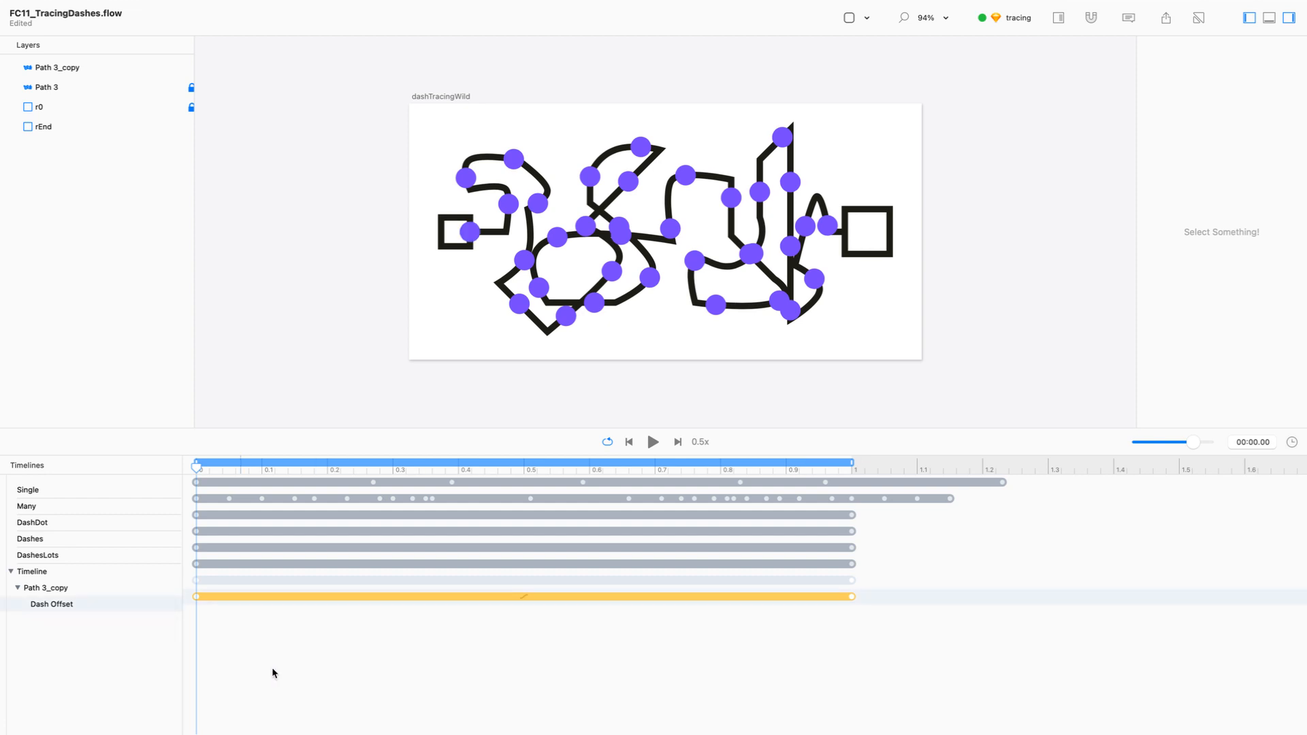
left_click(653, 442)
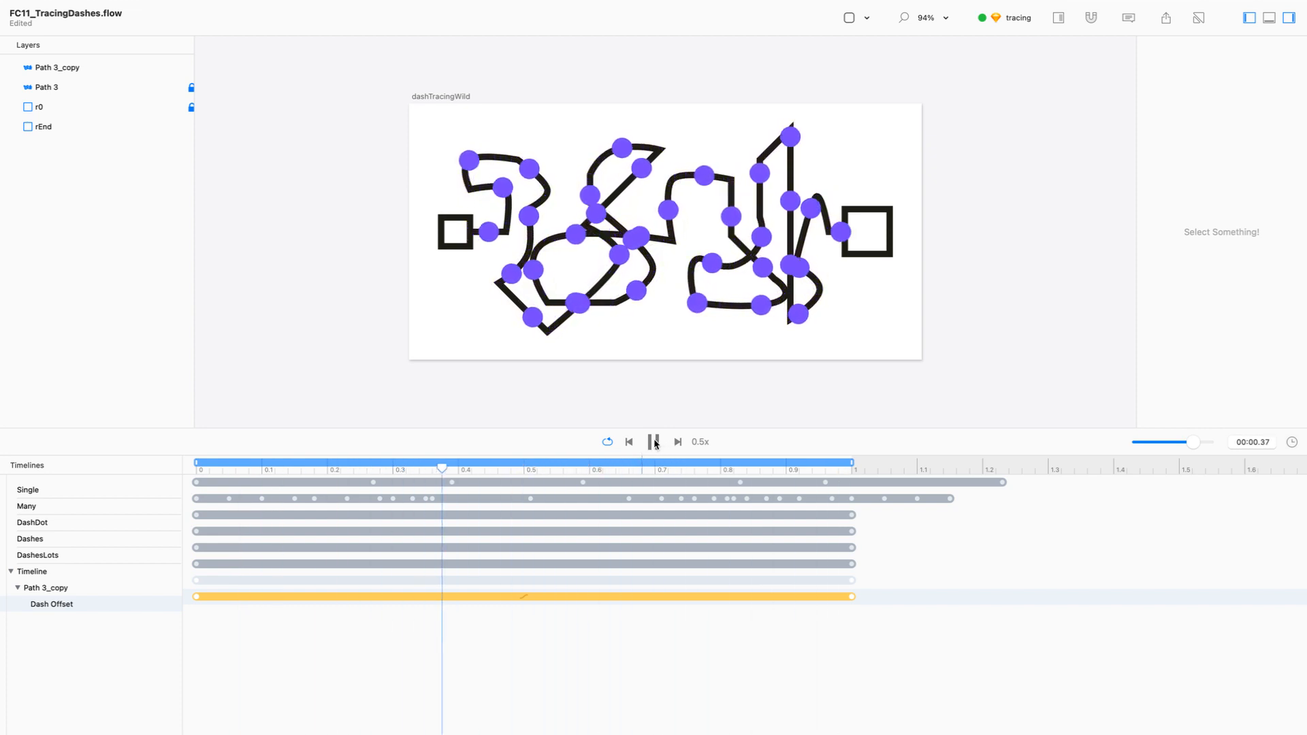
left_click(654, 443)
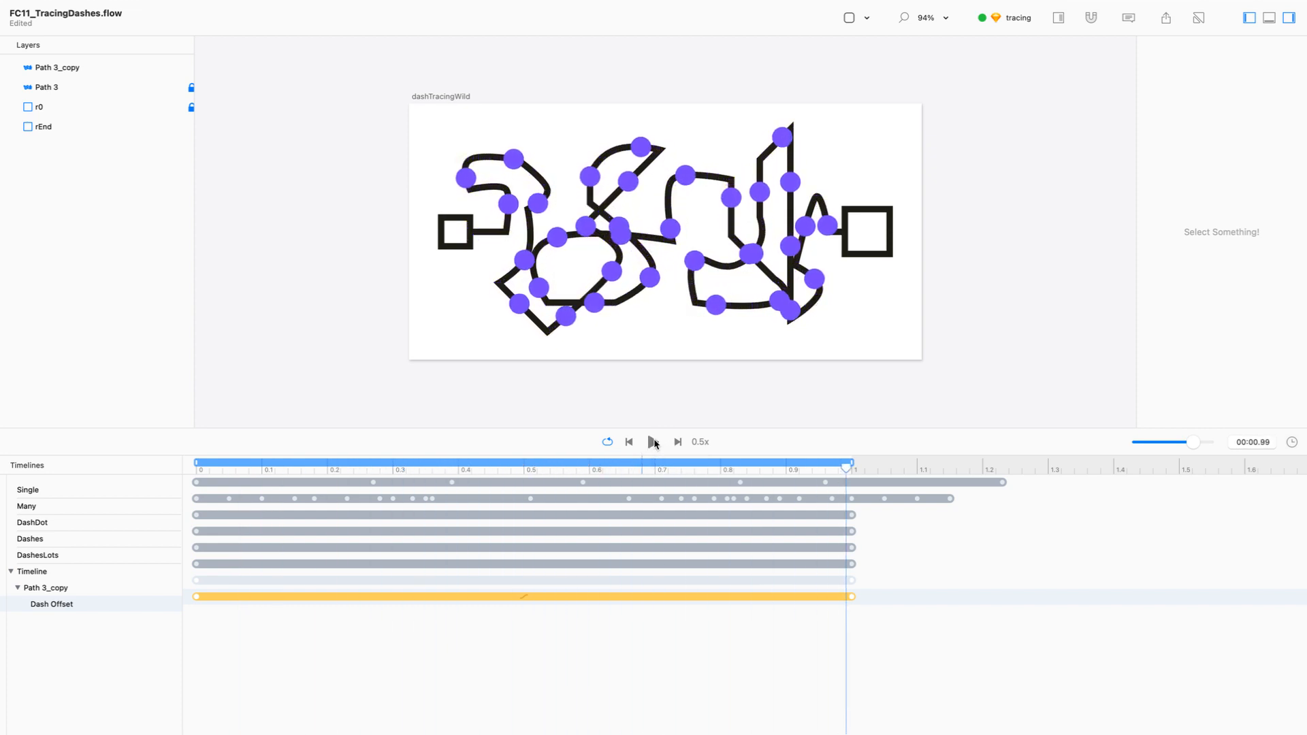
Step: Change the easing of the Dash Offset animation to Linear and play it again
left_click(525, 596)
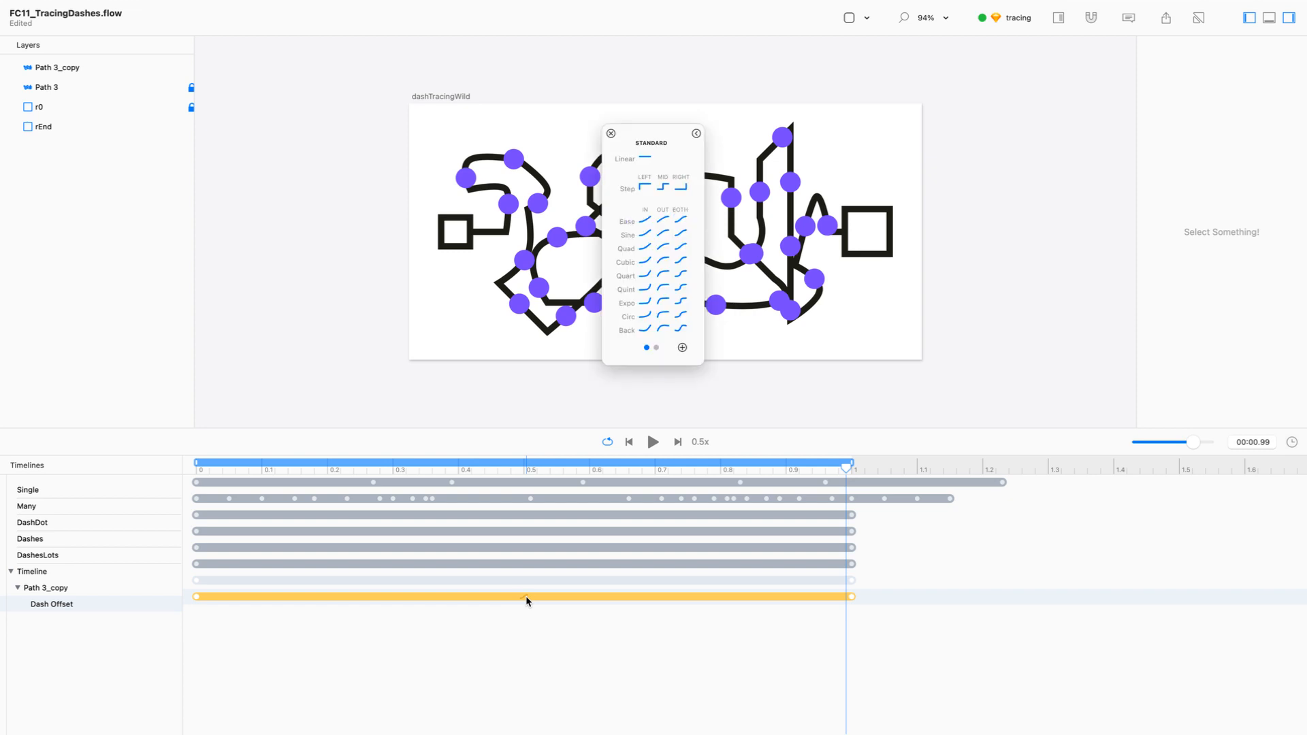
left_click(647, 157)
left_click(611, 134)
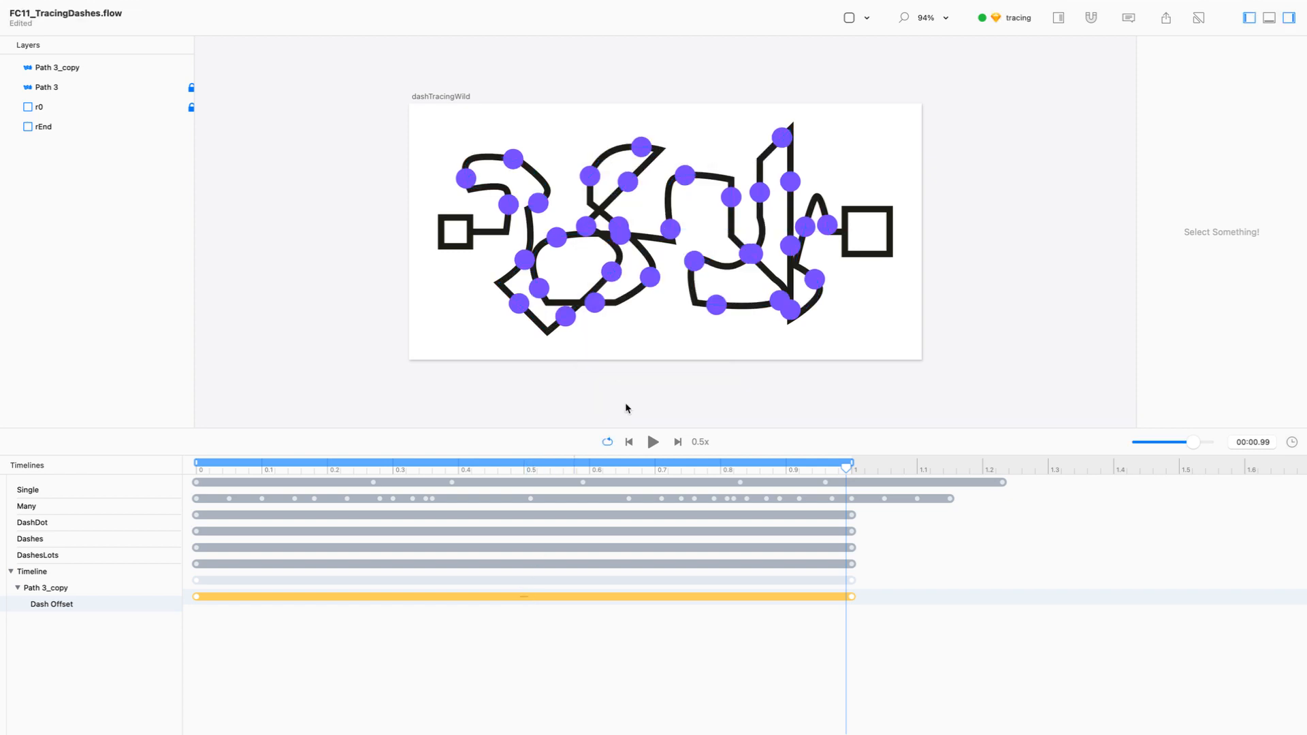
left_click(654, 443)
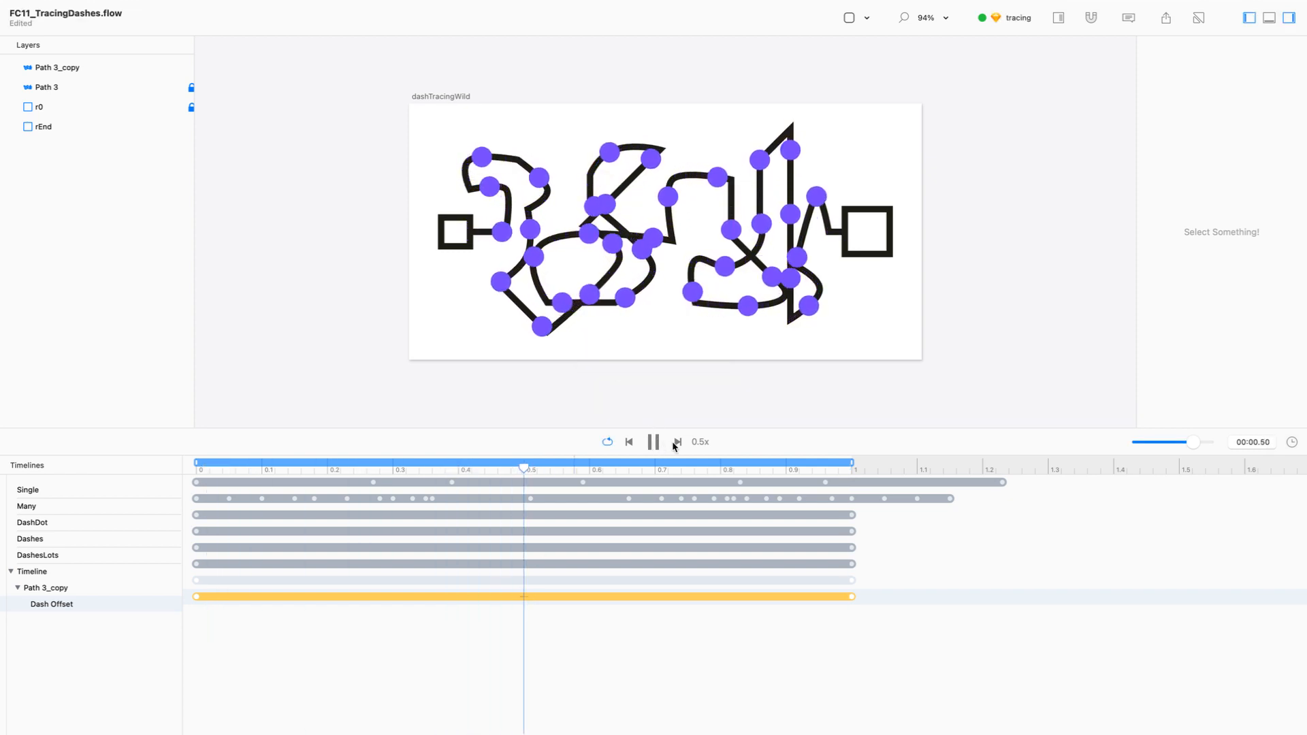
Step: Set the playback speed to 1x, enlarge the canvas area and play the wild path animation
left_click(699, 442)
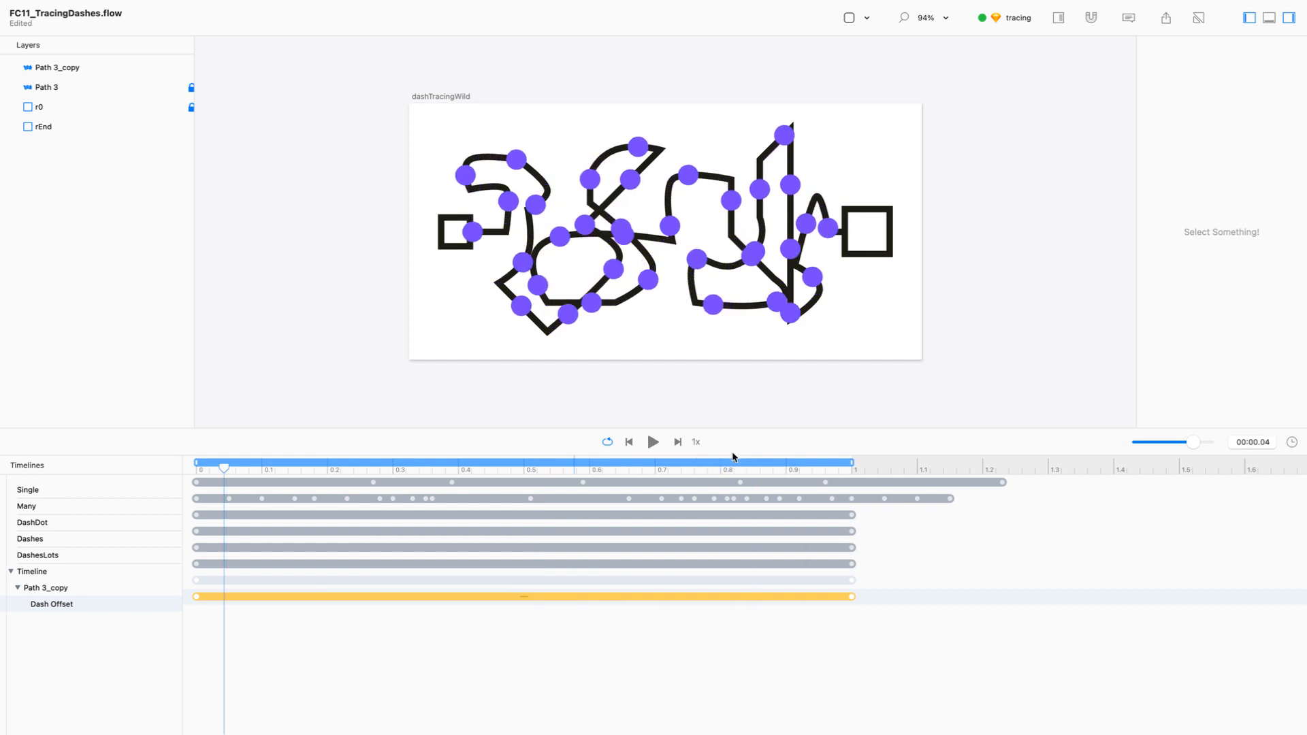
left_click_drag(734, 435, 692, 589)
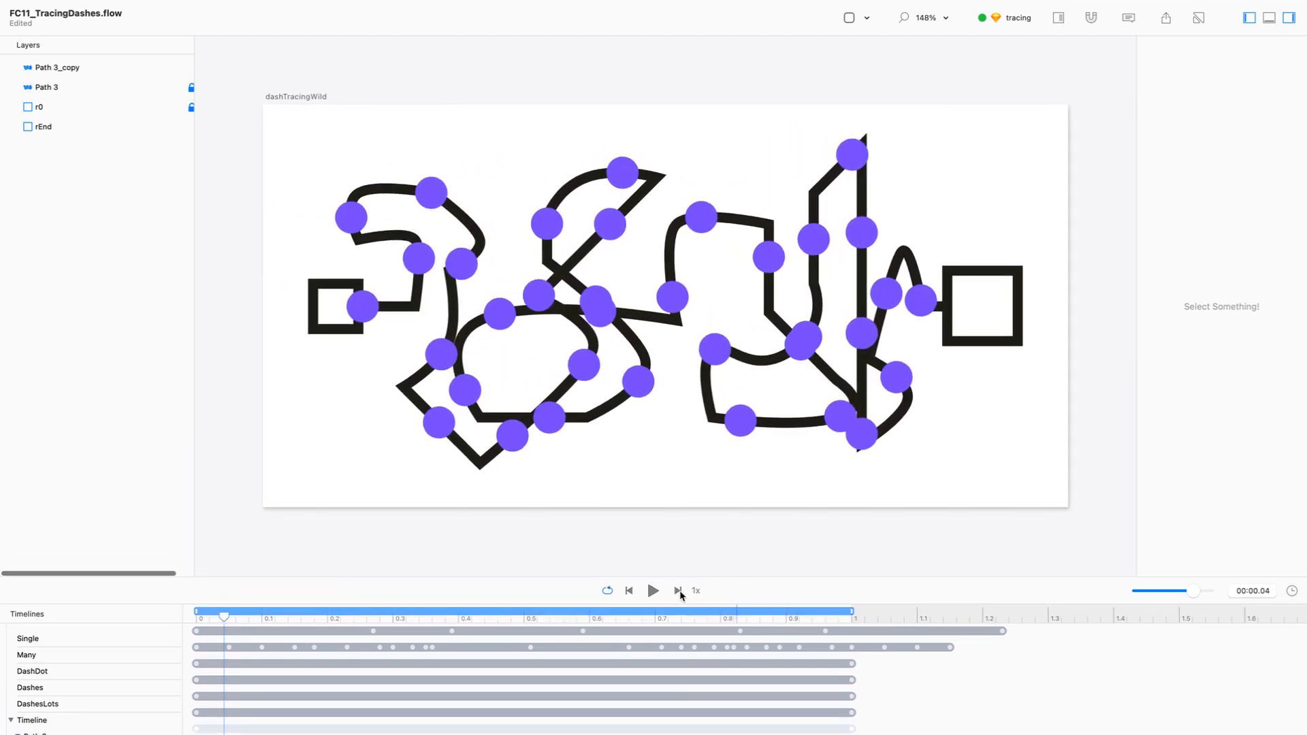
left_click(649, 591)
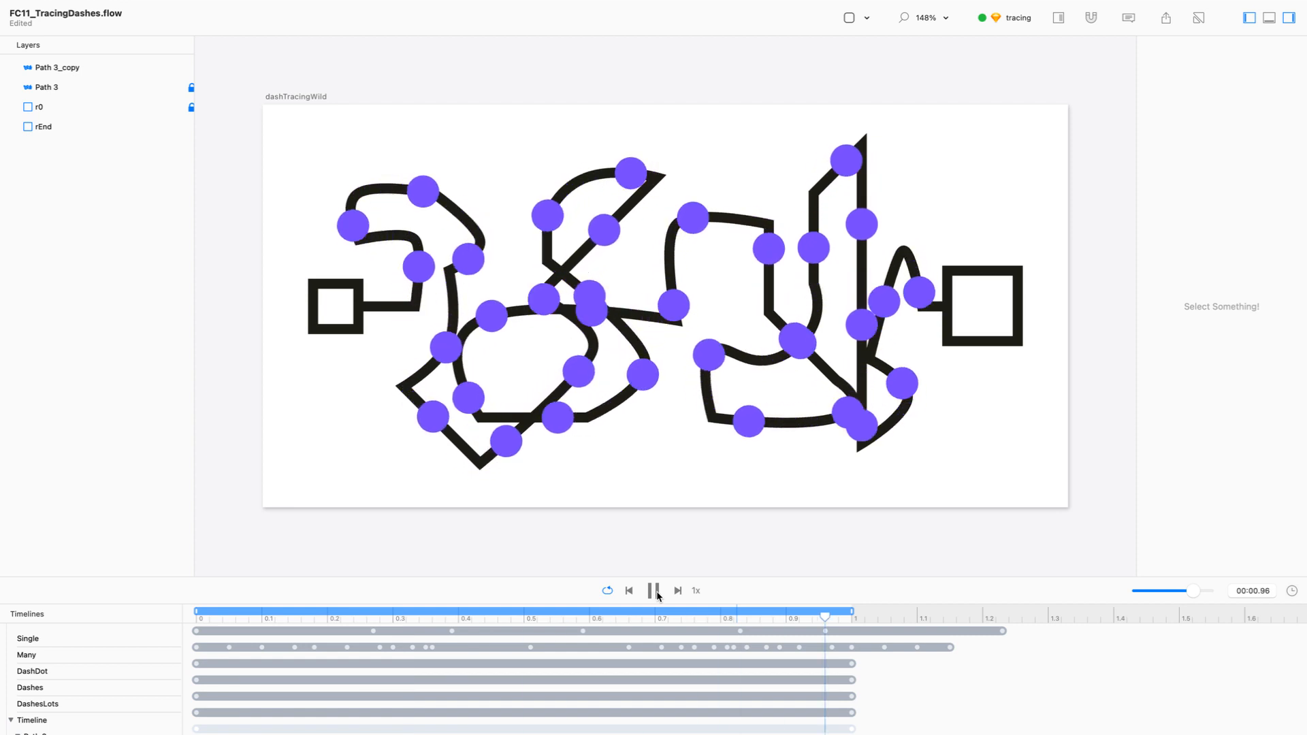